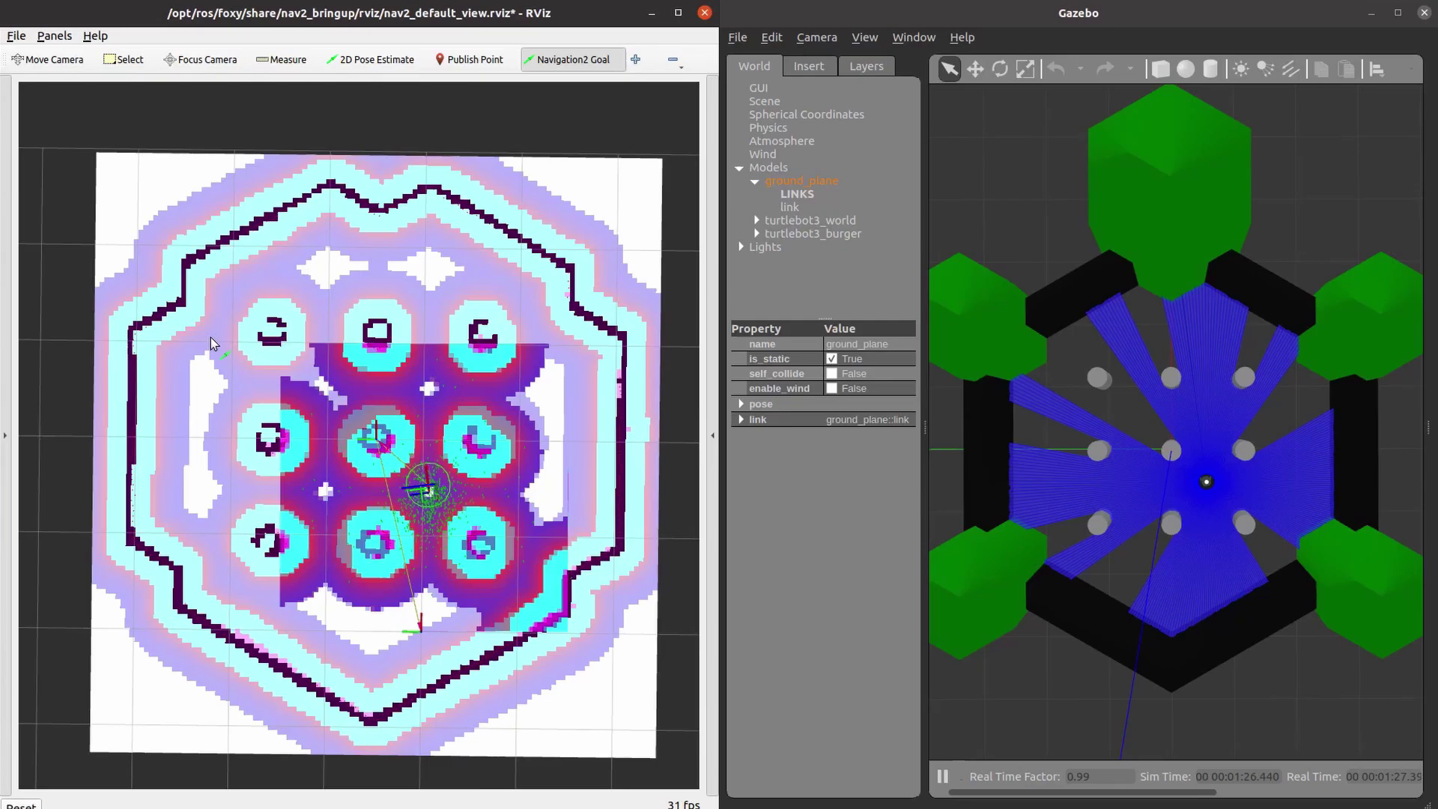
# Step: Send a Navigation2 goal on the RViz map, west of the top row of pillars and facing north
pyautogui.moveTo(207, 381); pyautogui.dragTo(210, 345)
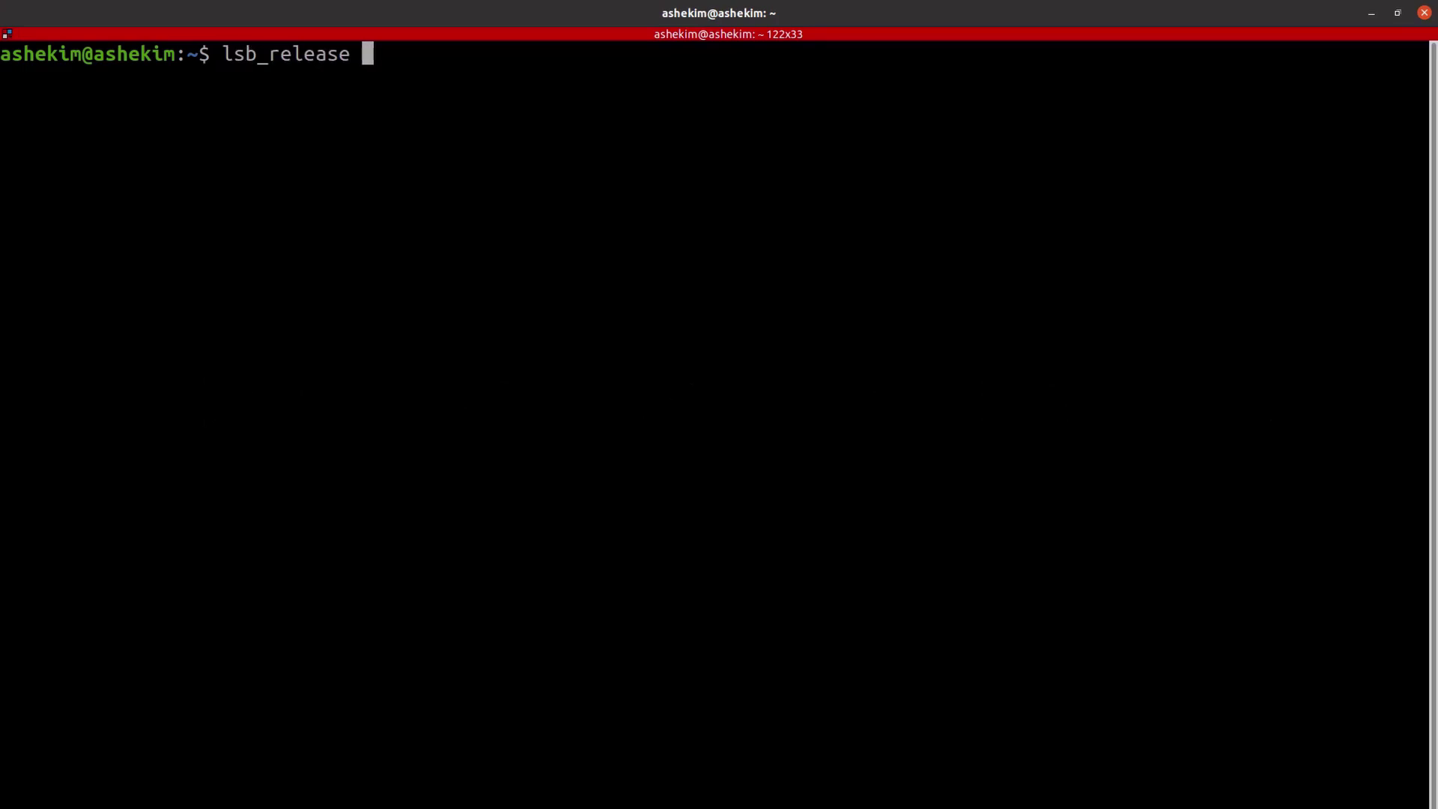
# Step: Check the Ubuntu, ROS and Gazebo versions in the terminal with lsb_release -a, printenv ROS_DISTRO and gazebo -version
pyautogui.write('-a')
pyautogui.press('Return')
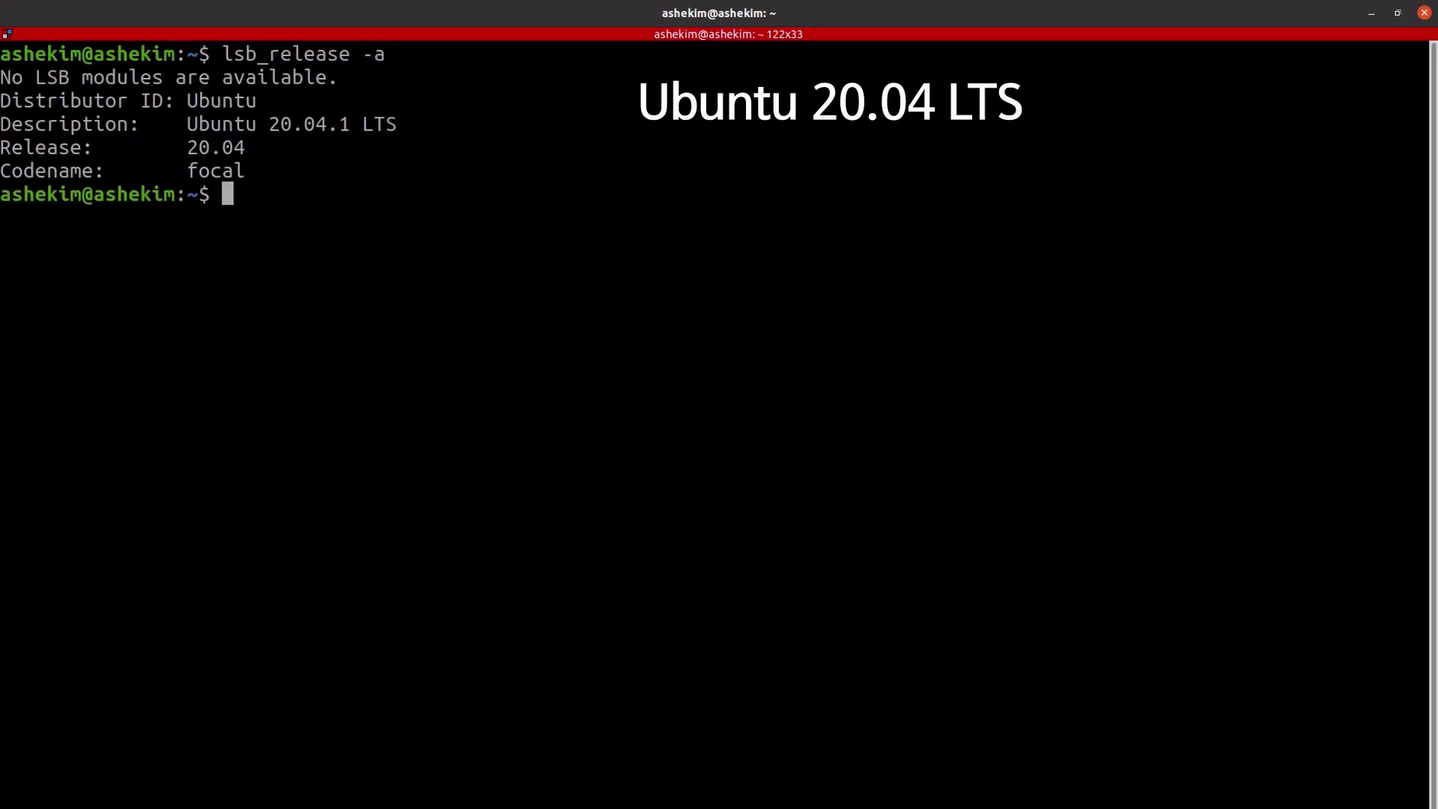
pyautogui.write('printen')
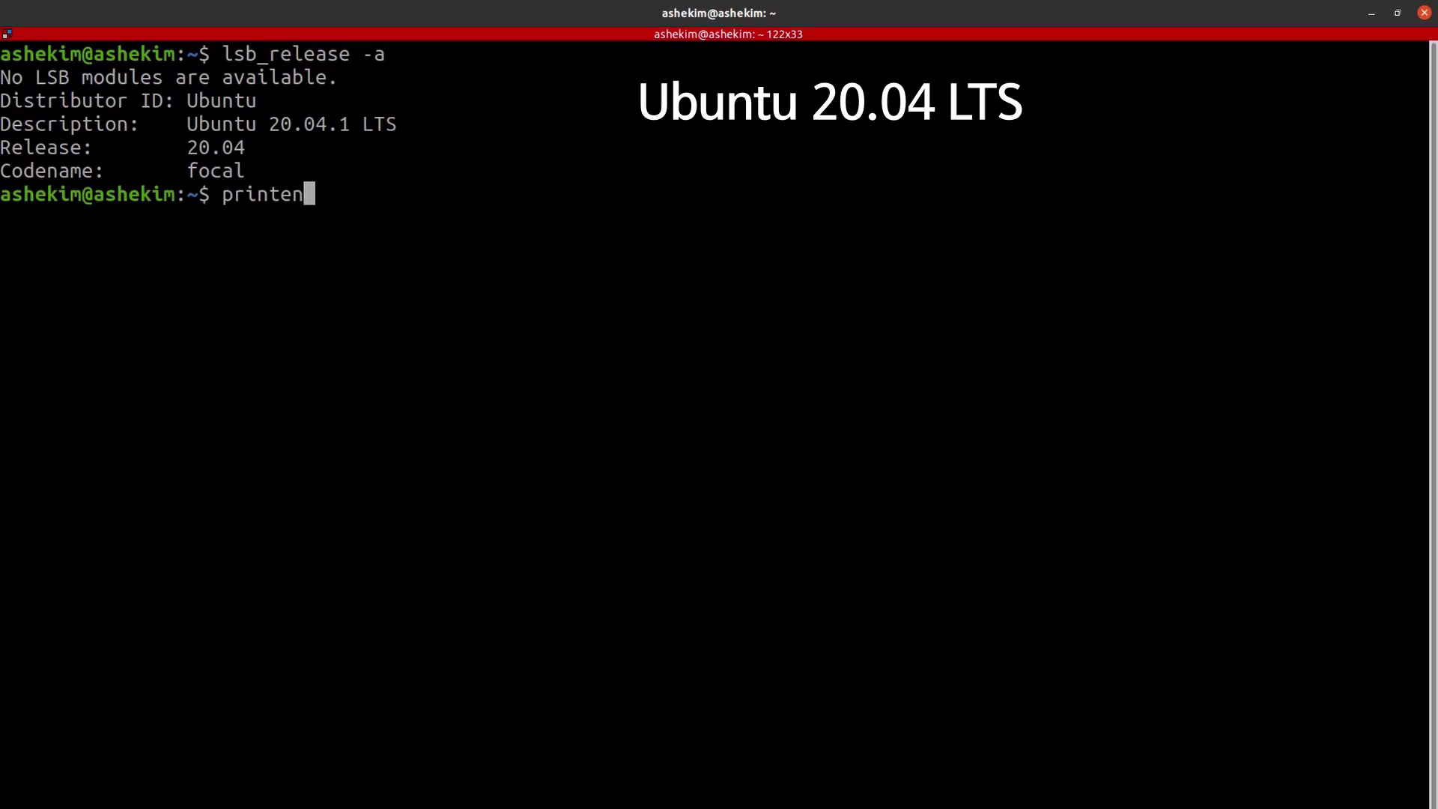
pyautogui.write('v ROS_DISTRO')
pyautogui.press('Return')
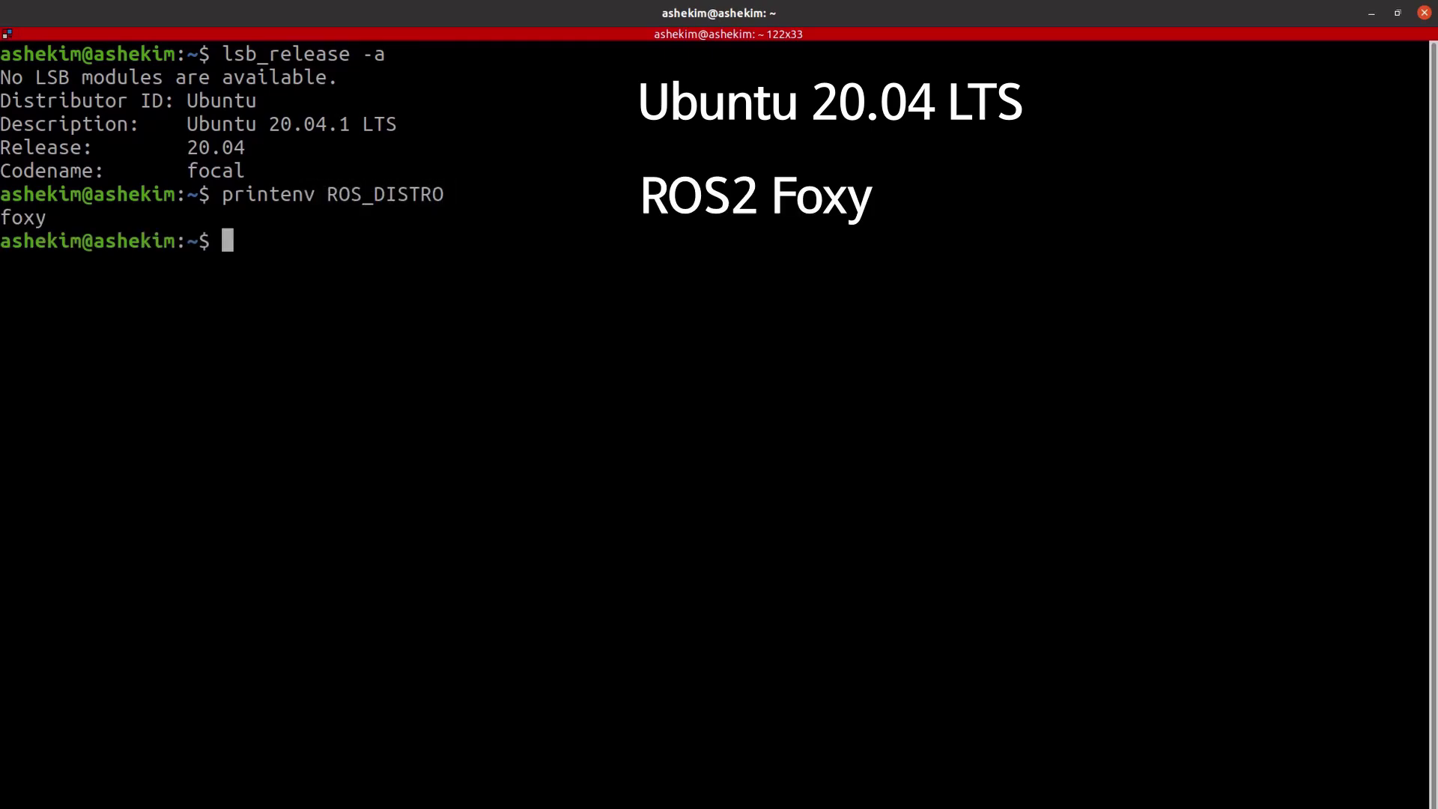
pyautogui.write('gazebo -version')
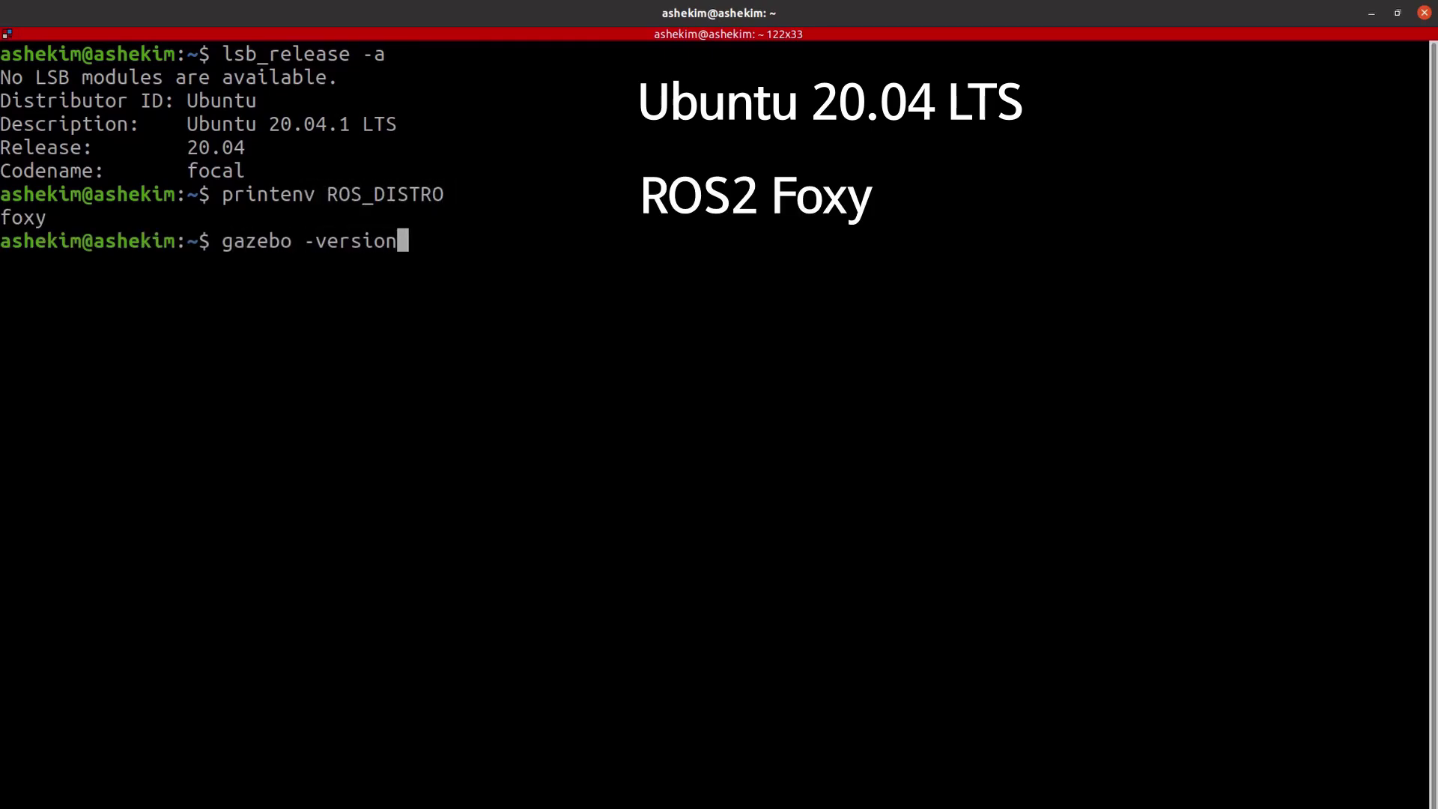
pyautogui.press('Return')
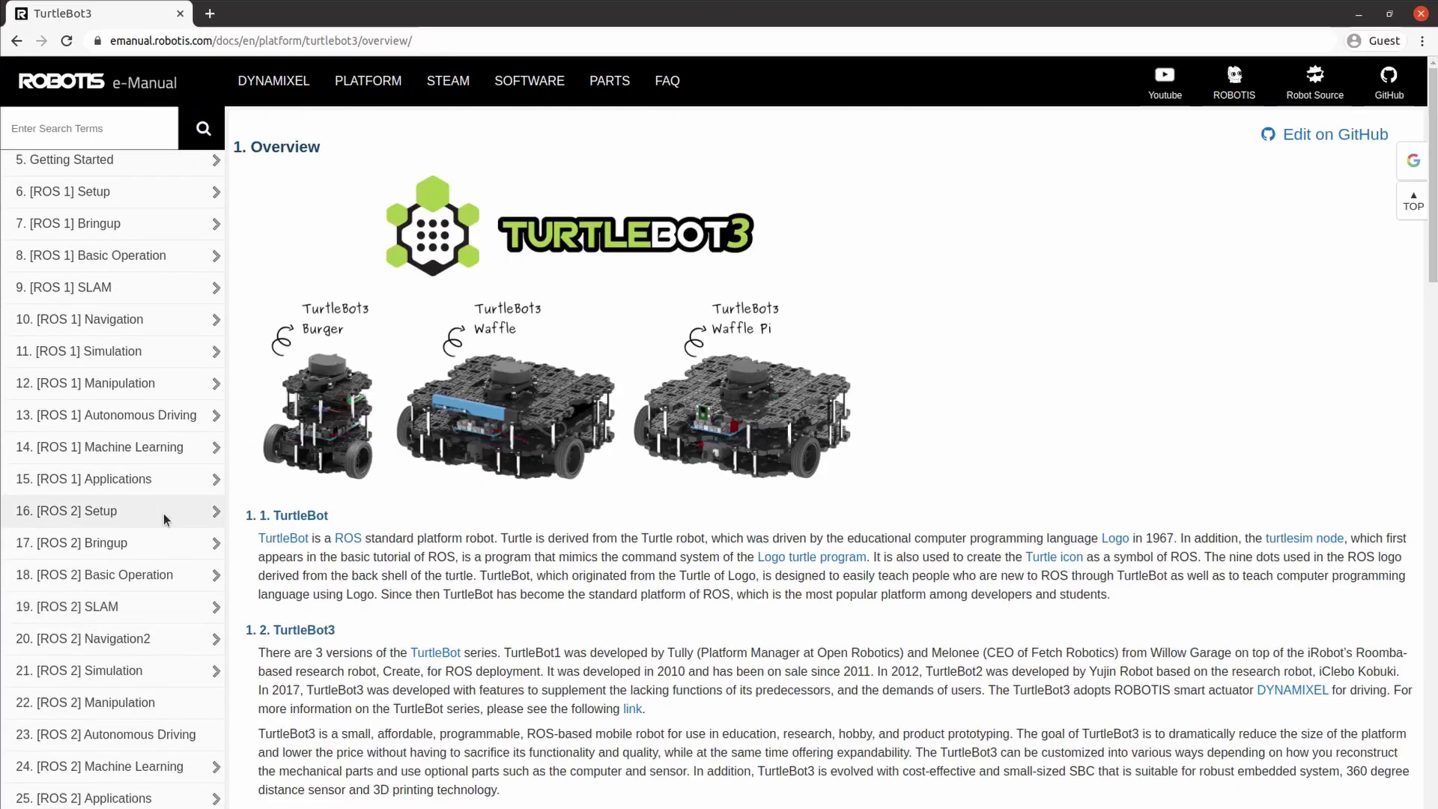
# Step: In the browser, open the PC Setup section of the [ROS 2] Setup chapter in the TurtleBot3 e-Manual
pyautogui.click(215, 512)
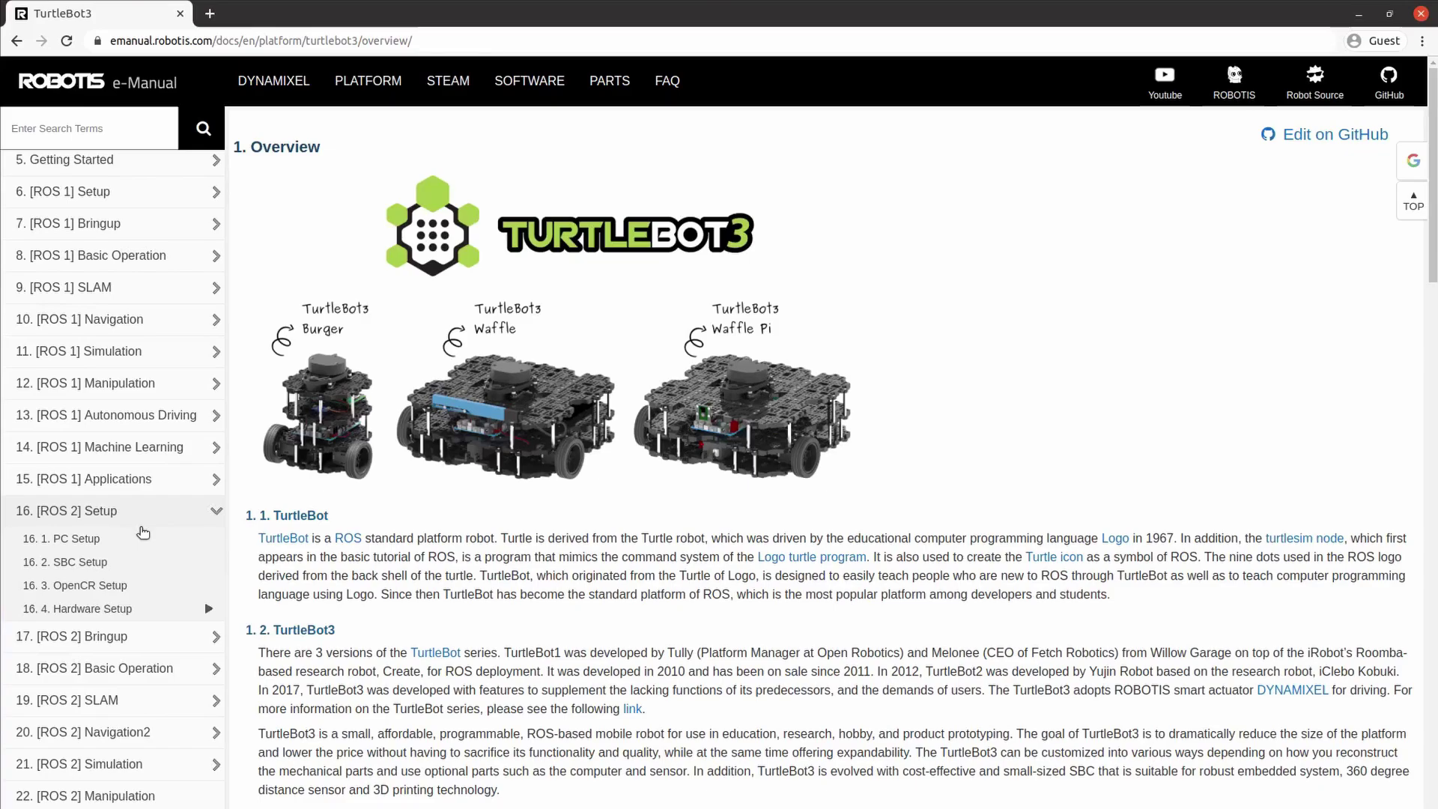
pyautogui.click(96, 541)
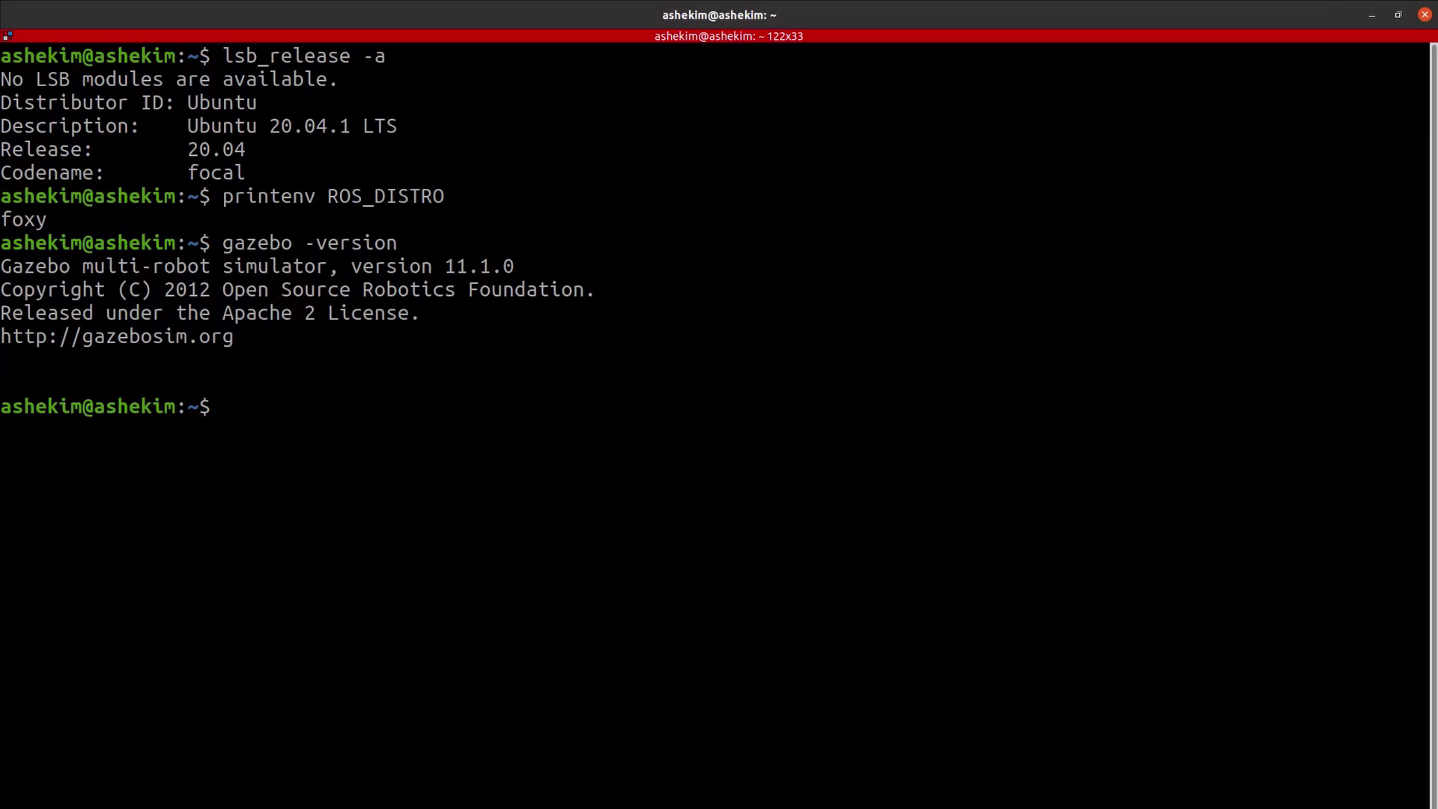
# Step: In the terminal, install ros-foxy-gazebo-ros-pkgs, ros-foxy-cartographer, ros-foxy-cartographer-ros, ros-foxy-navigation2 and ros-foxy-nav2-bringup with sudo apt, entering the account password
pyautogui.write('sudo apt install ros-fox')
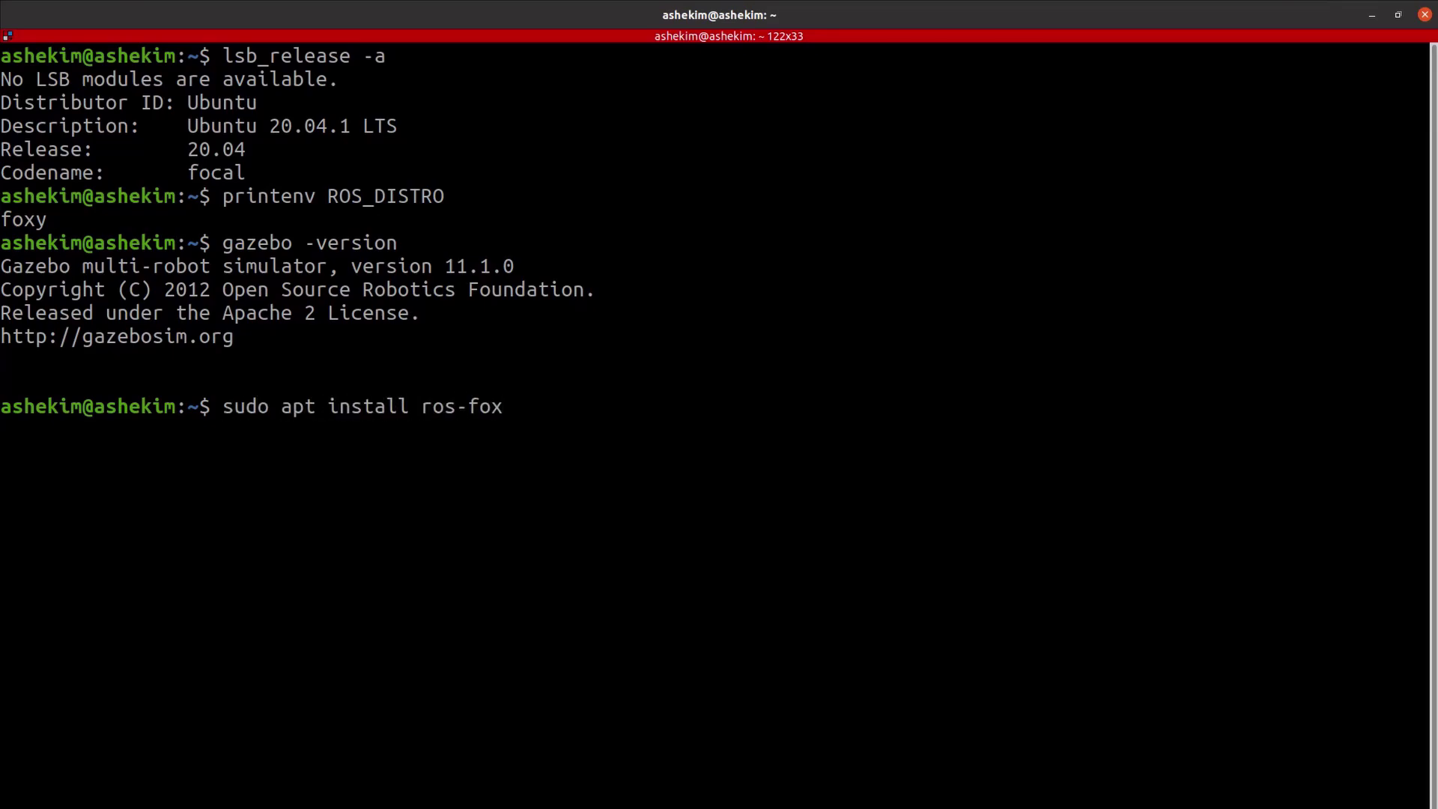
pyautogui.write('y-gazebo-ros-pkgs')
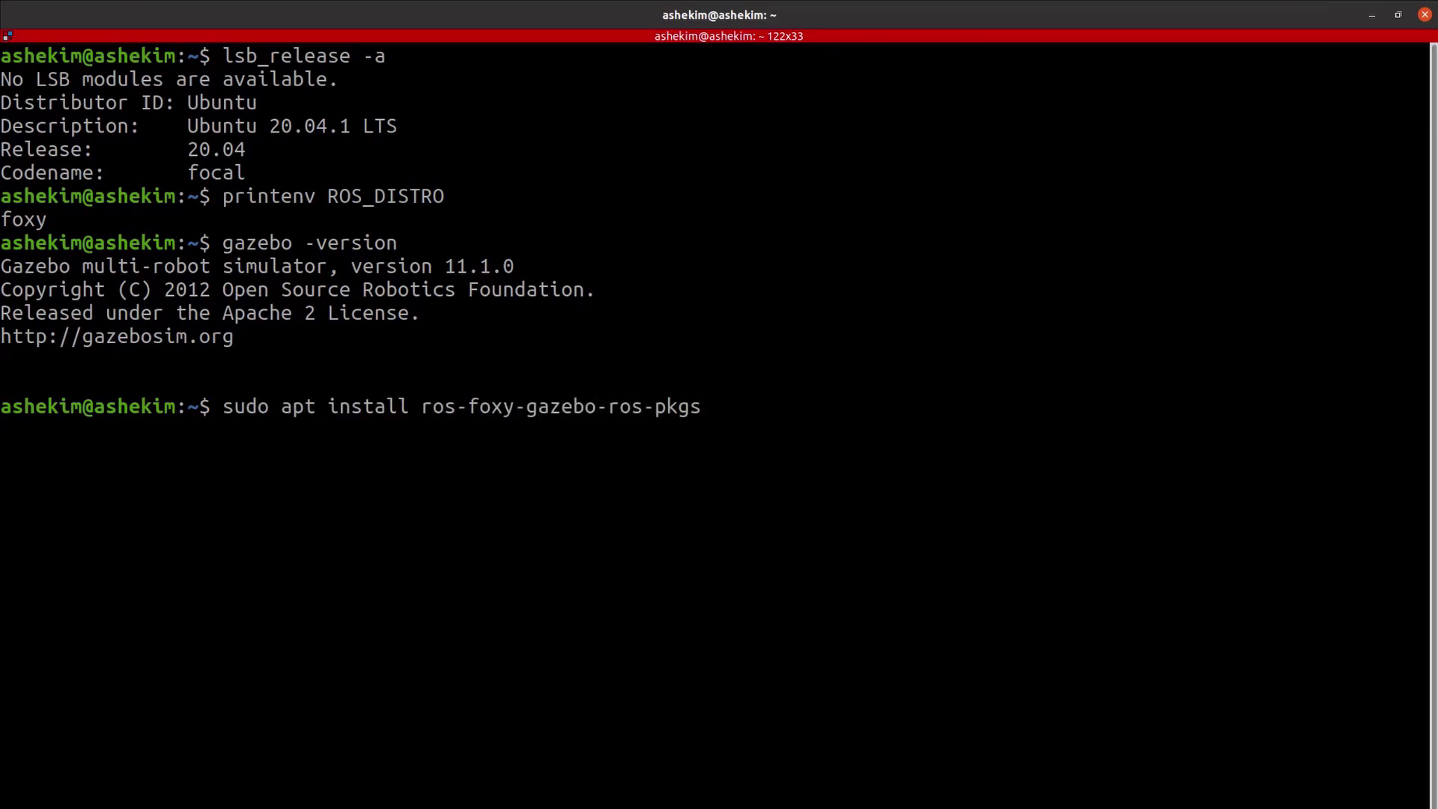
pyautogui.write(' ros-foxy-cartographer ros-foxy')
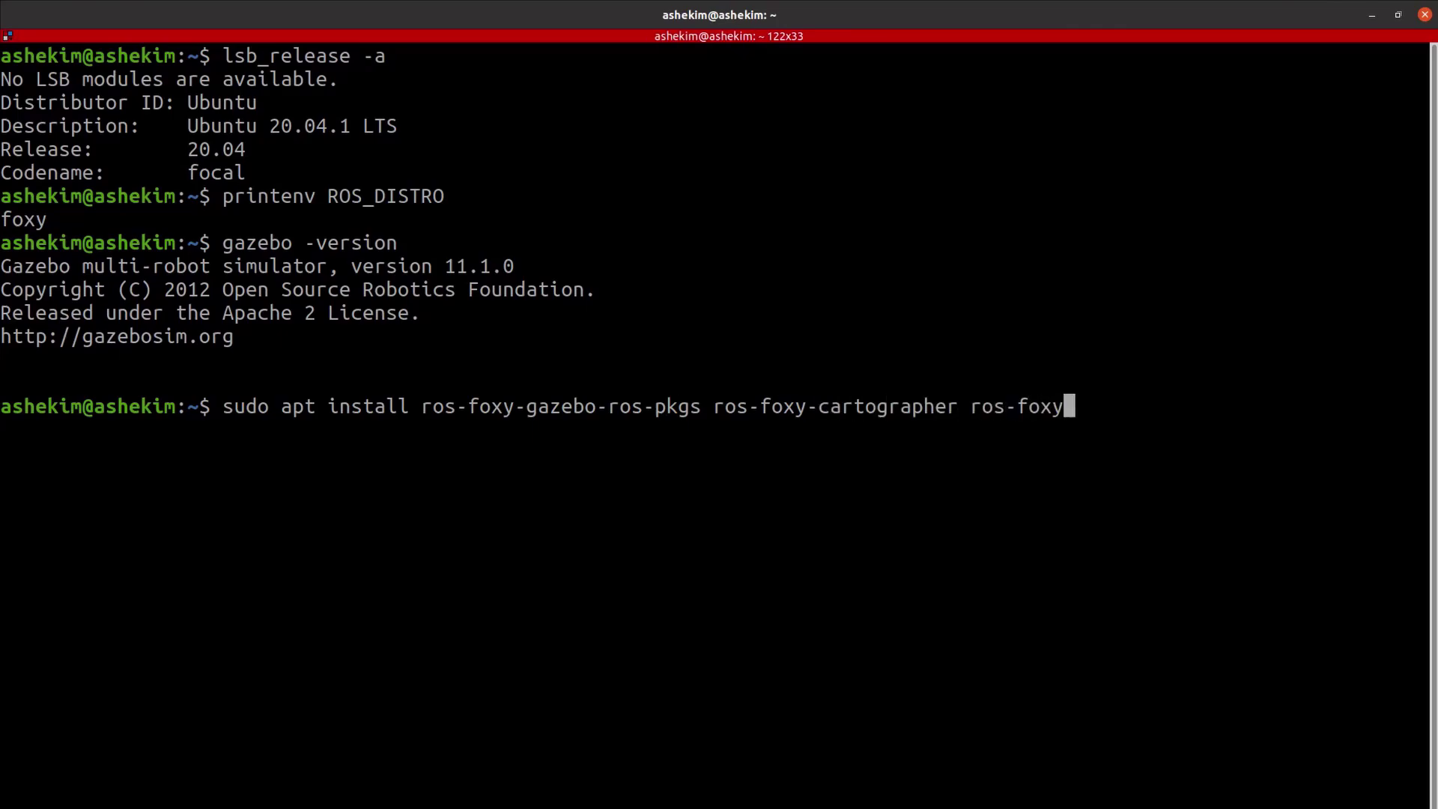
pyautogui.write('-cartographer')
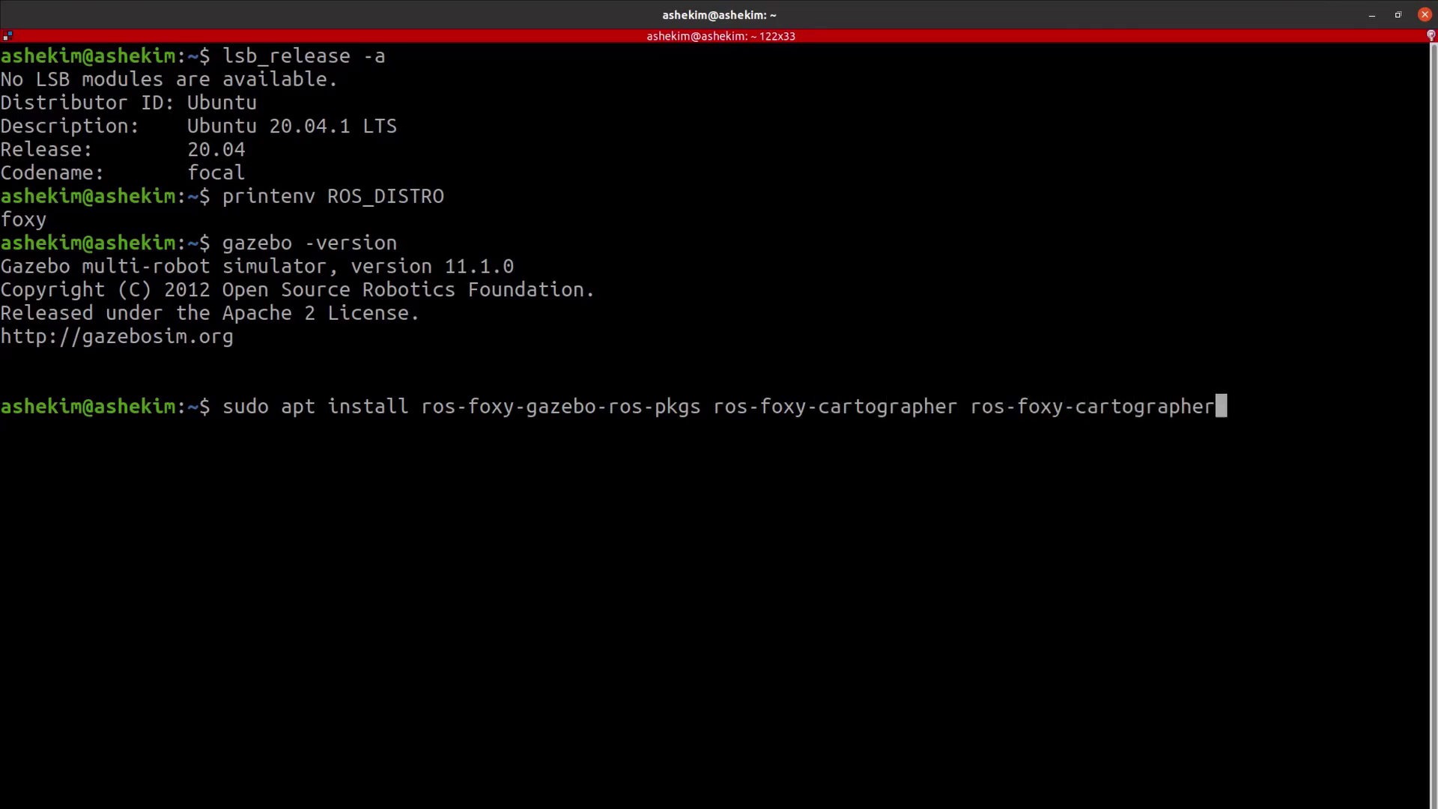
pyautogui.write('-ros ros-foxy-na')
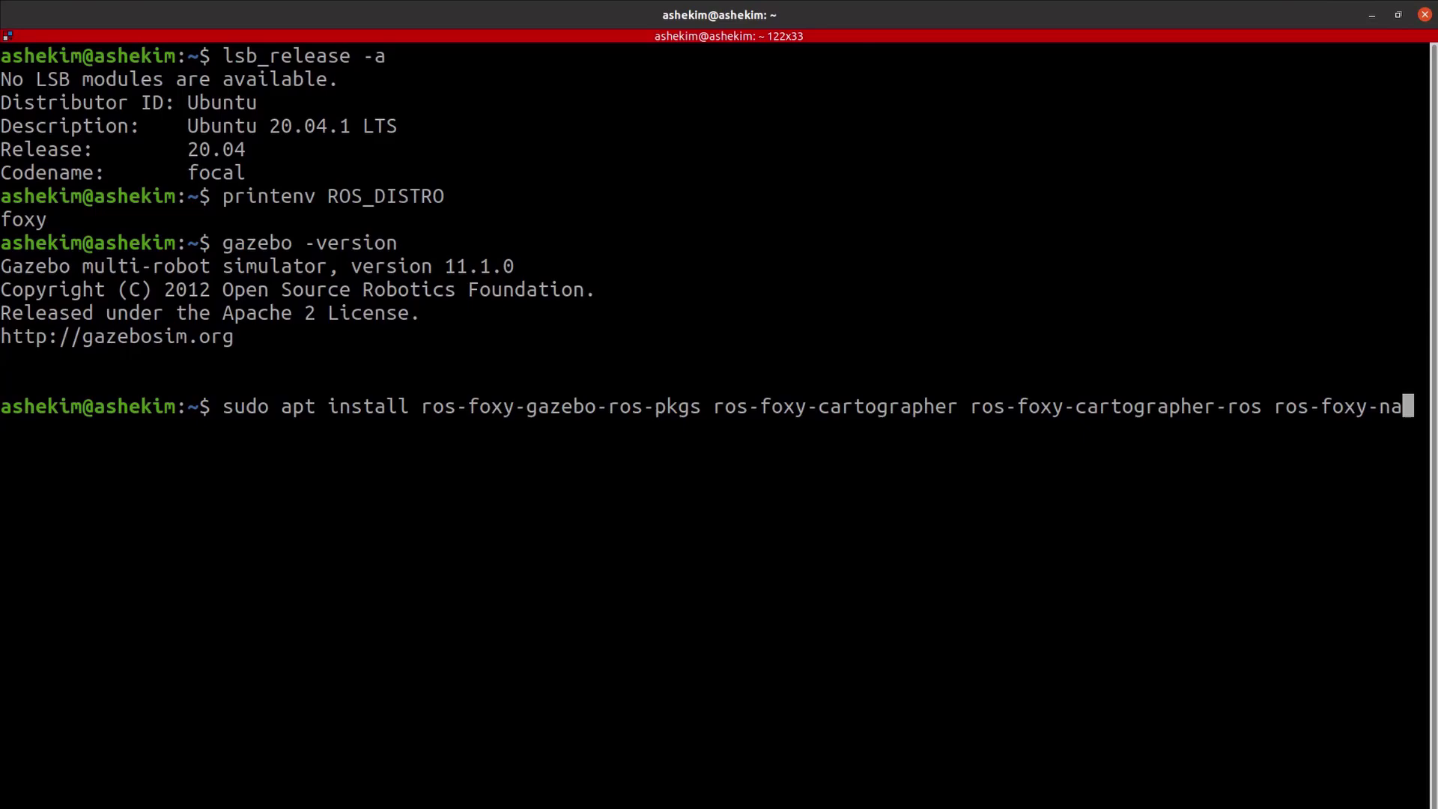
pyautogui.write('vigation2 ros-foxy')
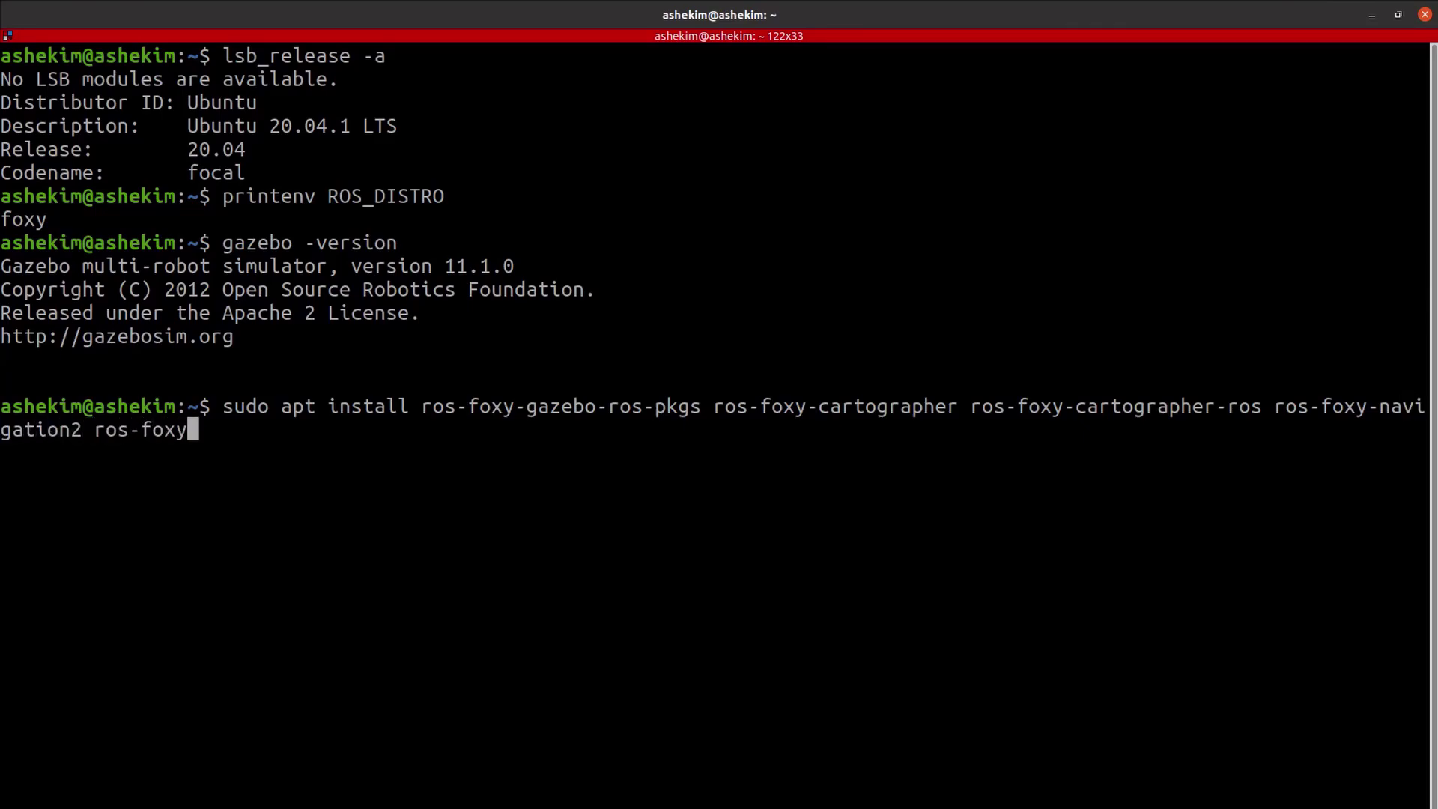
pyautogui.write('-nav2-b')
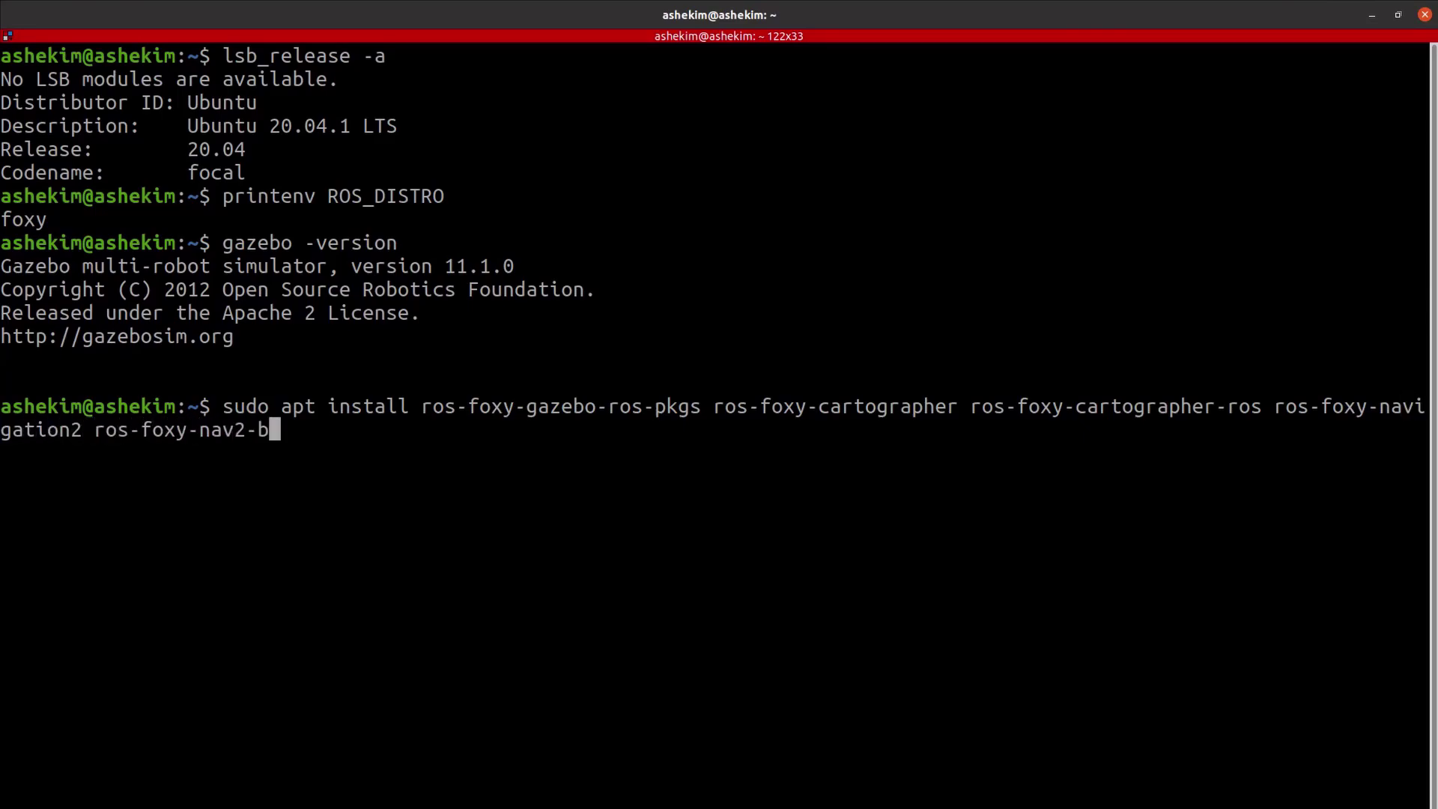
pyautogui.write('ringup')
pyautogui.press('Return')
pyautogui.press('Return')
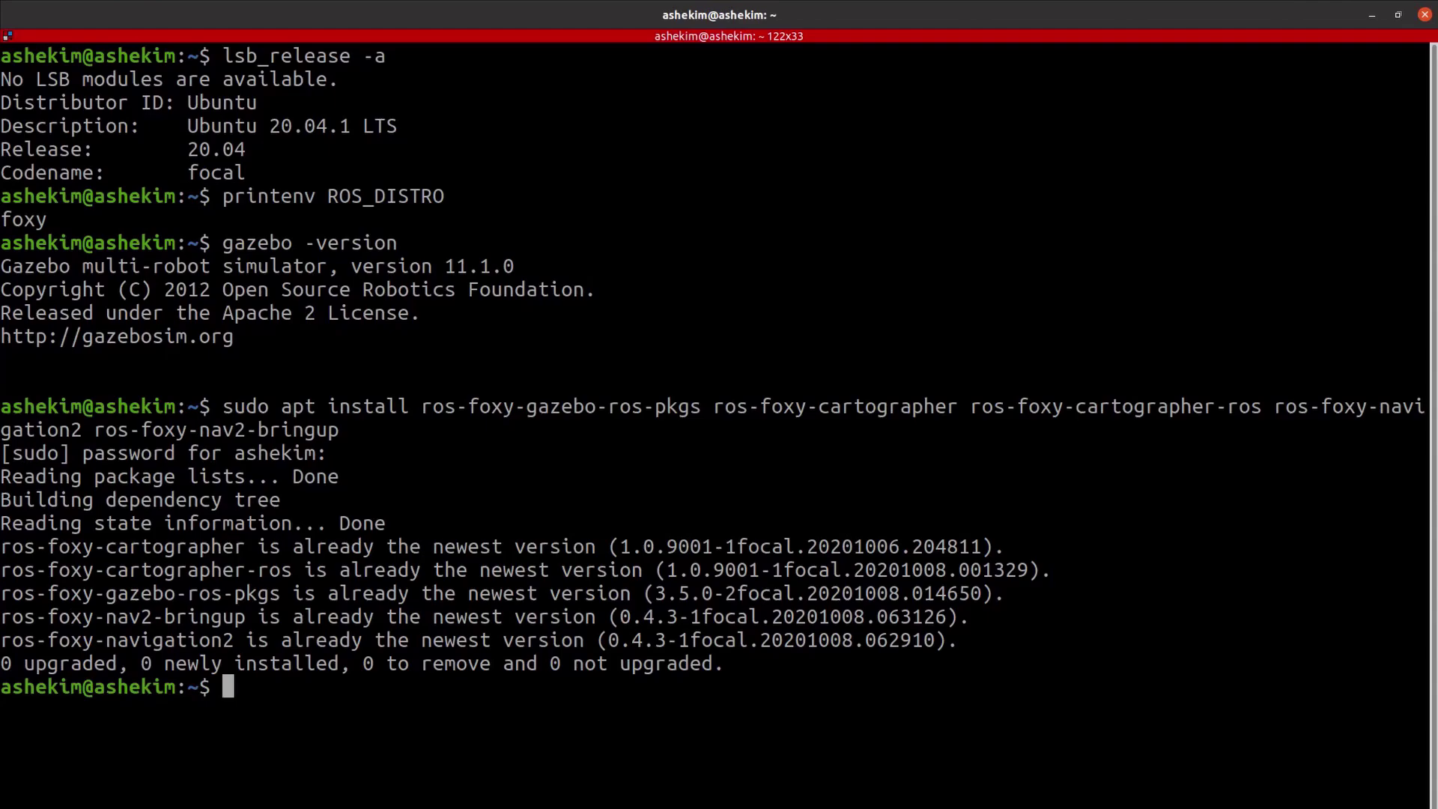
# Step: Clear the terminal, enlarge its text, and install ros-foxy-turtlebot3-msgs, ros-foxy-dynamixel-sdk and ros-foxy-hls-lfcd-lds-driver with sudo apt, entering the account password
pyautogui.hotkey('ctrl', 'l')
pyautogui.hotkey('ctrl', '+')
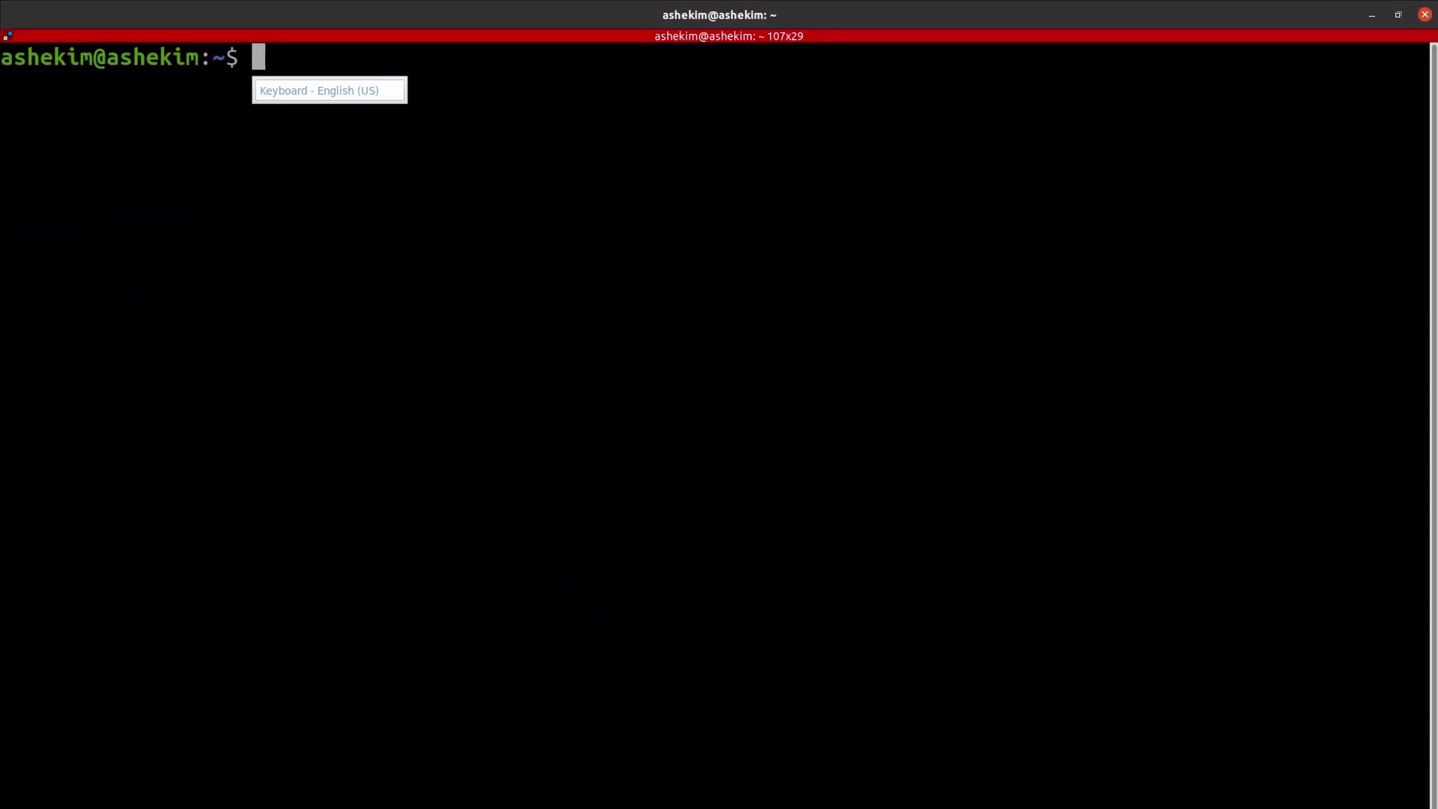
pyautogui.write('sudo apt ins')
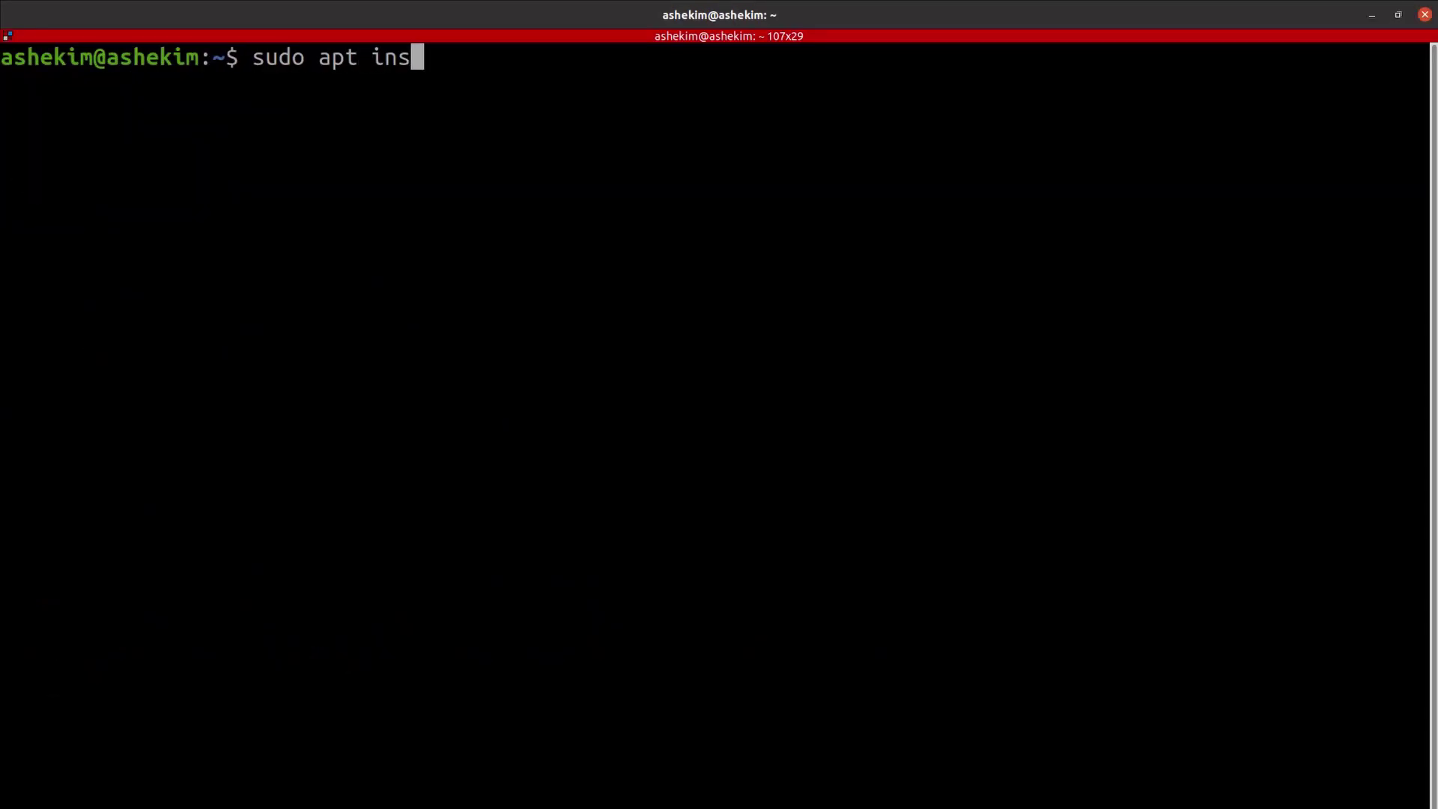
pyautogui.write('tall ros-foxy-tu')
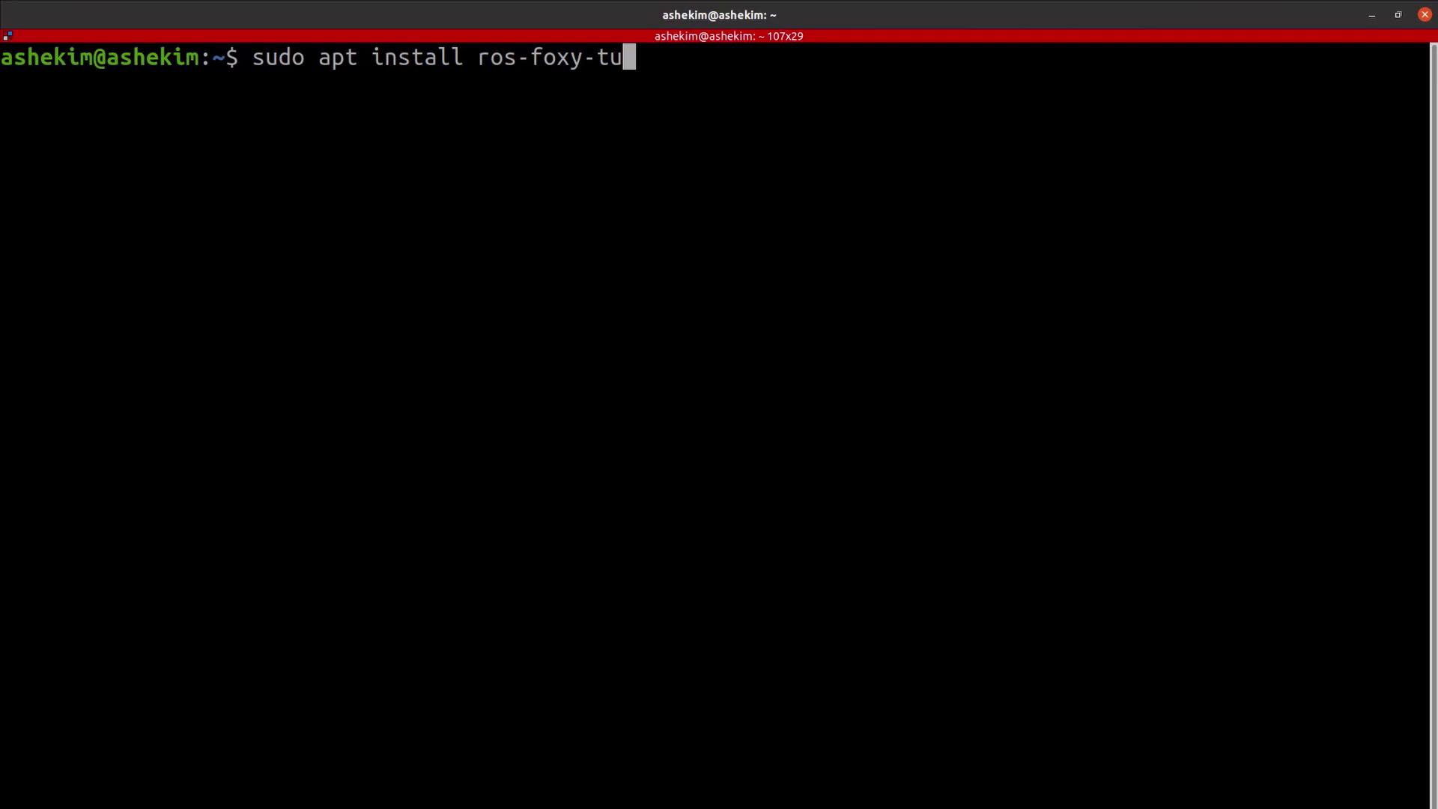
pyautogui.write('rtlebot3-msgs ros-foxy-')
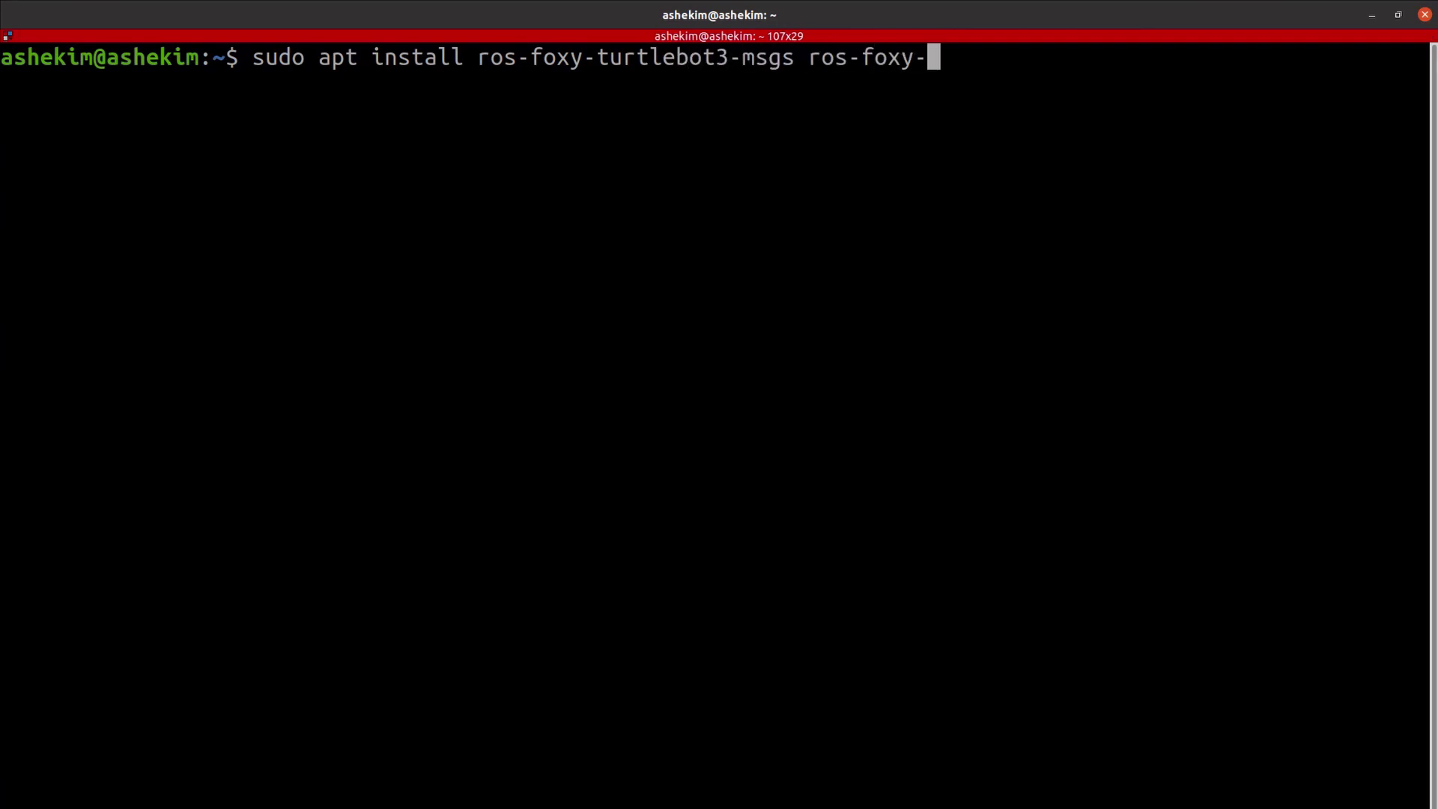
pyautogui.write('dynamixel-sdk ros-foxy-hls-lfcd-lds-driver')
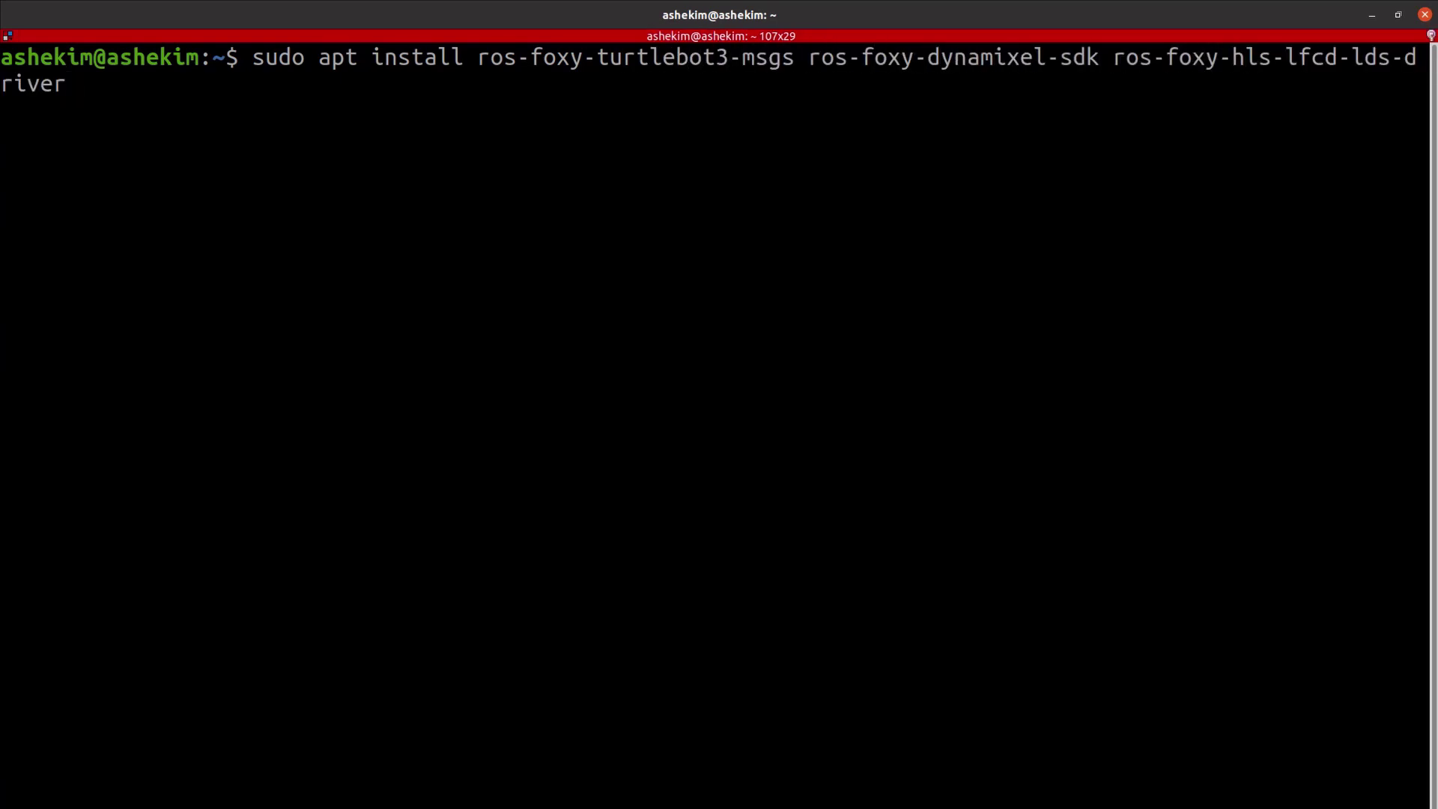
pyautogui.press('Return')
pyautogui.press('Return')
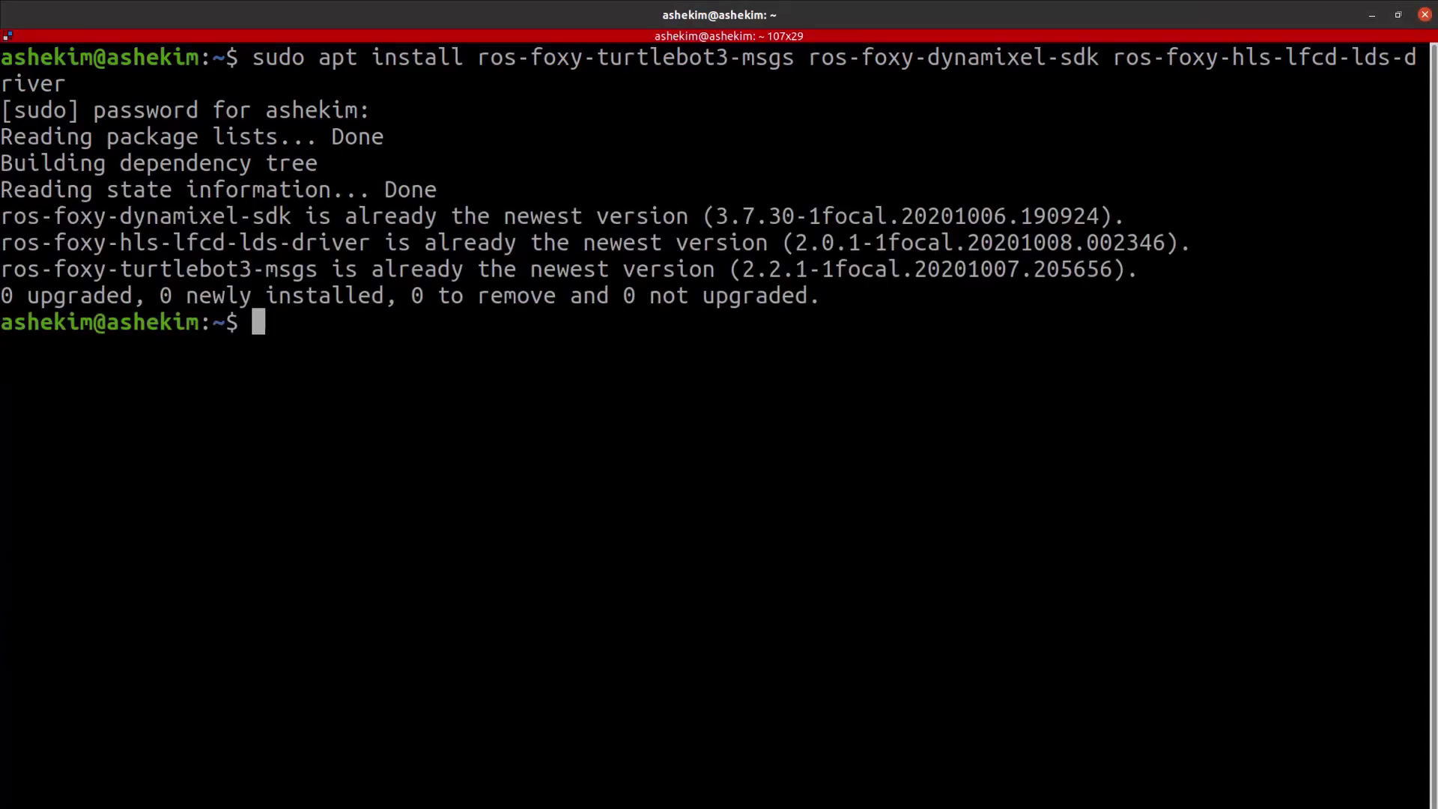
# Step: Create the workspace directory ~/turtlebot3_ws/src with mkdir -p and change into it
pyautogui.write('mkdir -p')
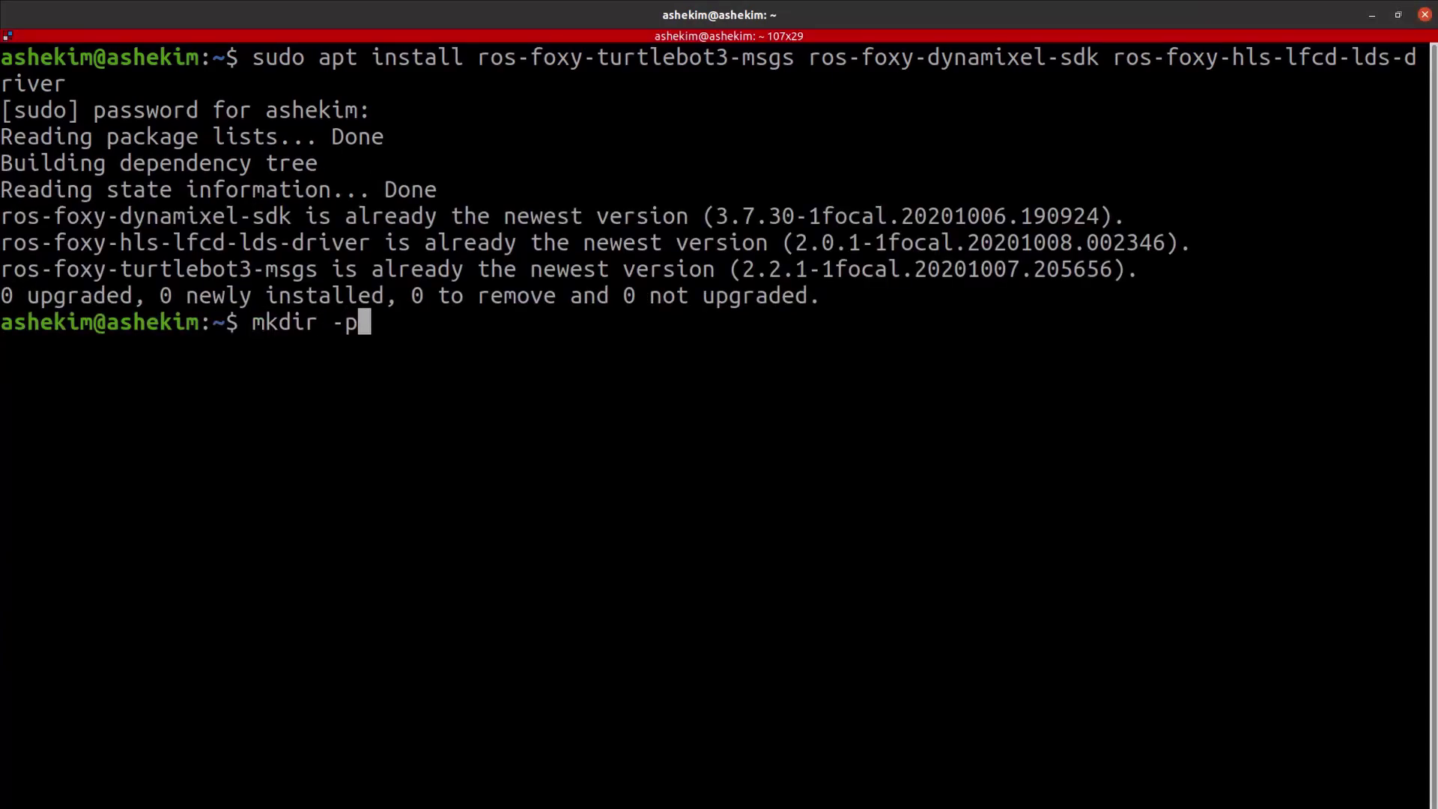
pyautogui.write(' ~/turtlebot')
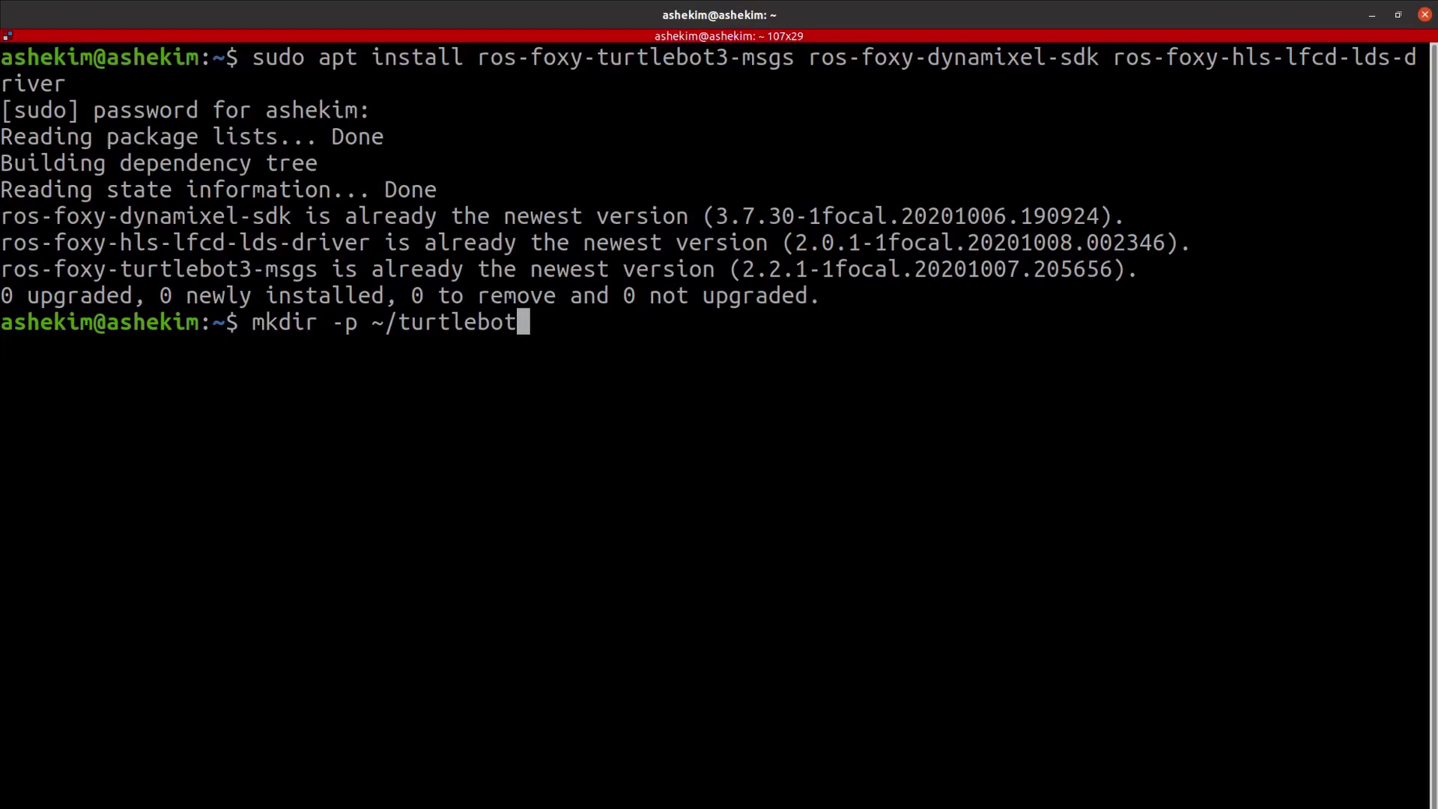
pyautogui.write('3_ws/src &')
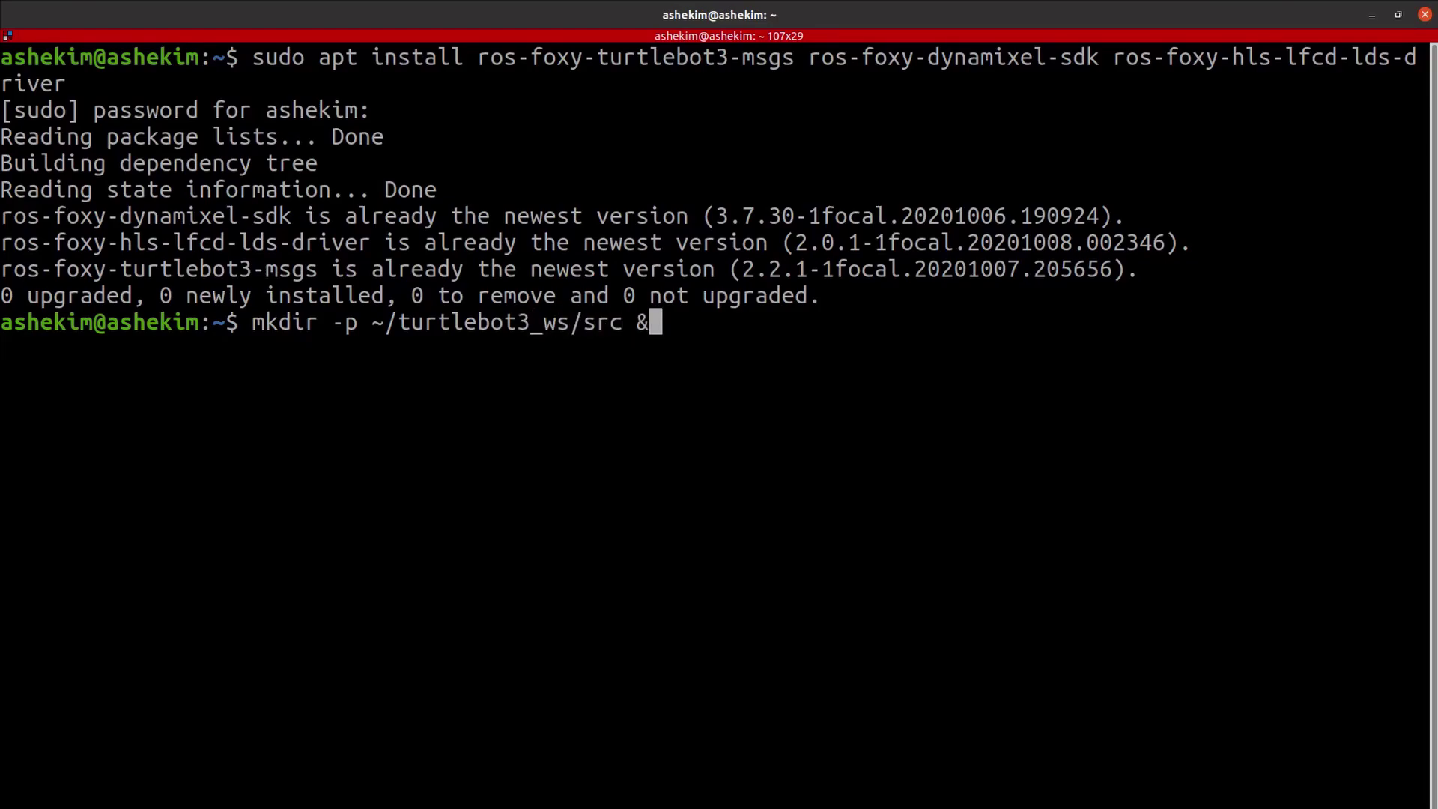
pyautogui.write('& cd ~/turtlebot3_w')
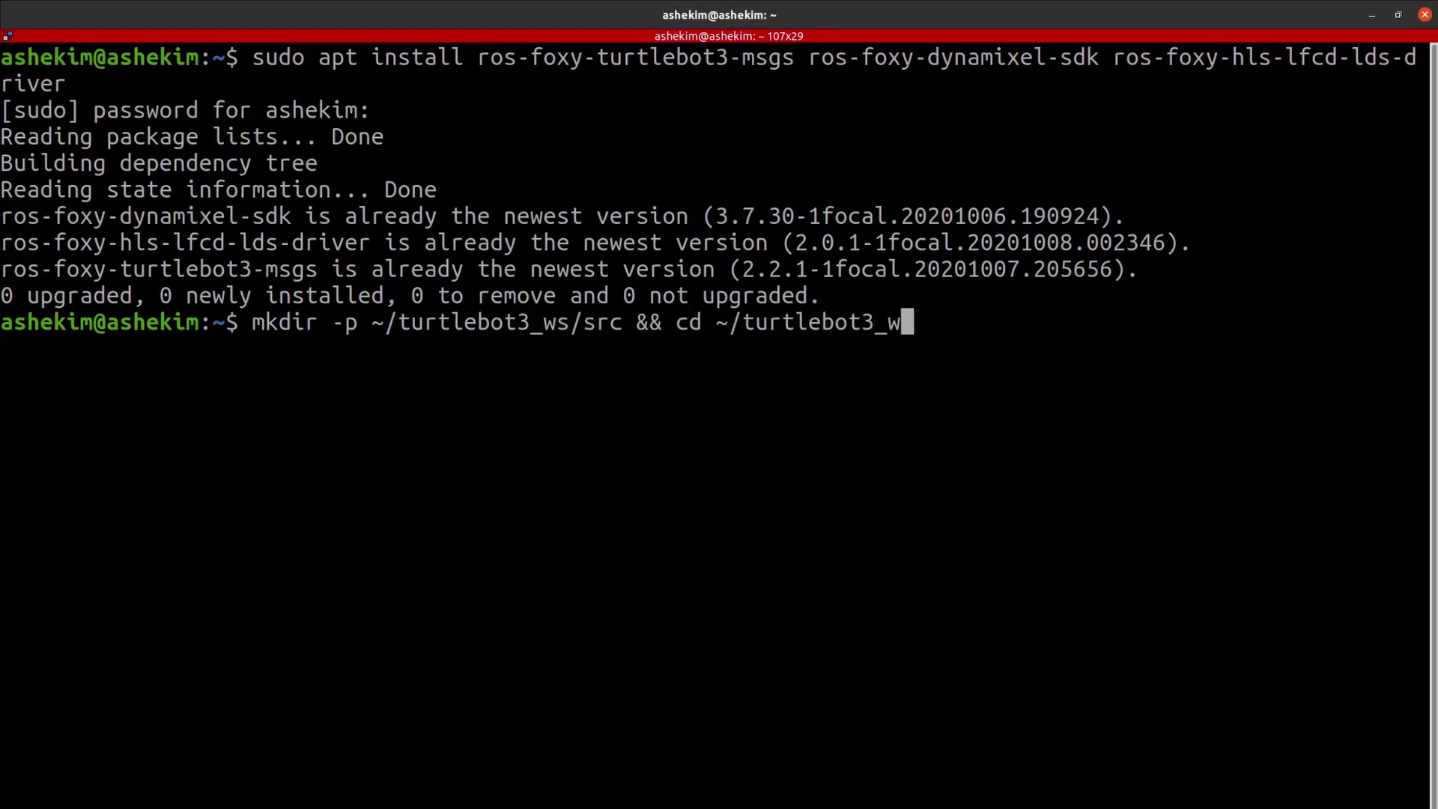
pyautogui.write('s/src')
pyautogui.press('Return')
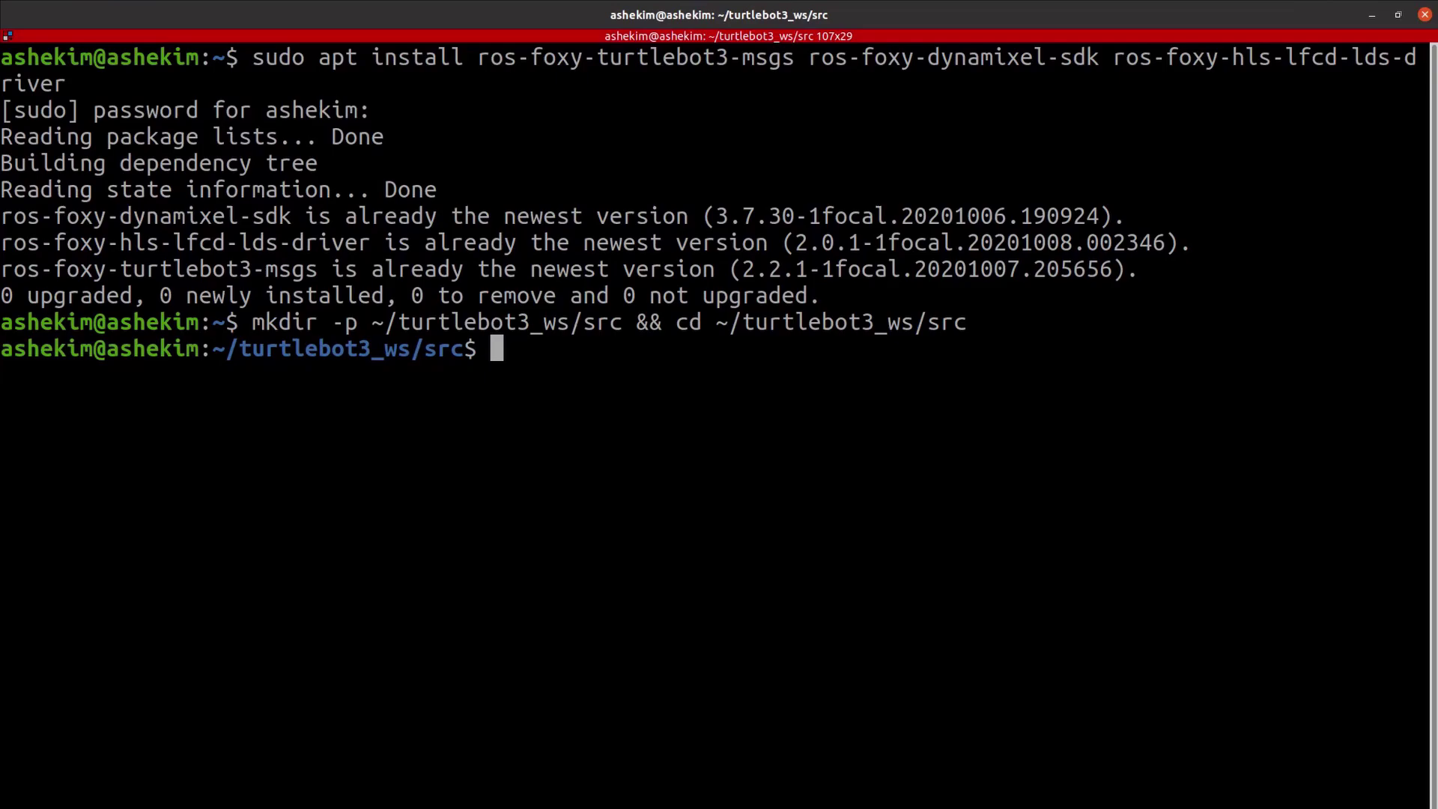
pyautogui.write('git clone -b')
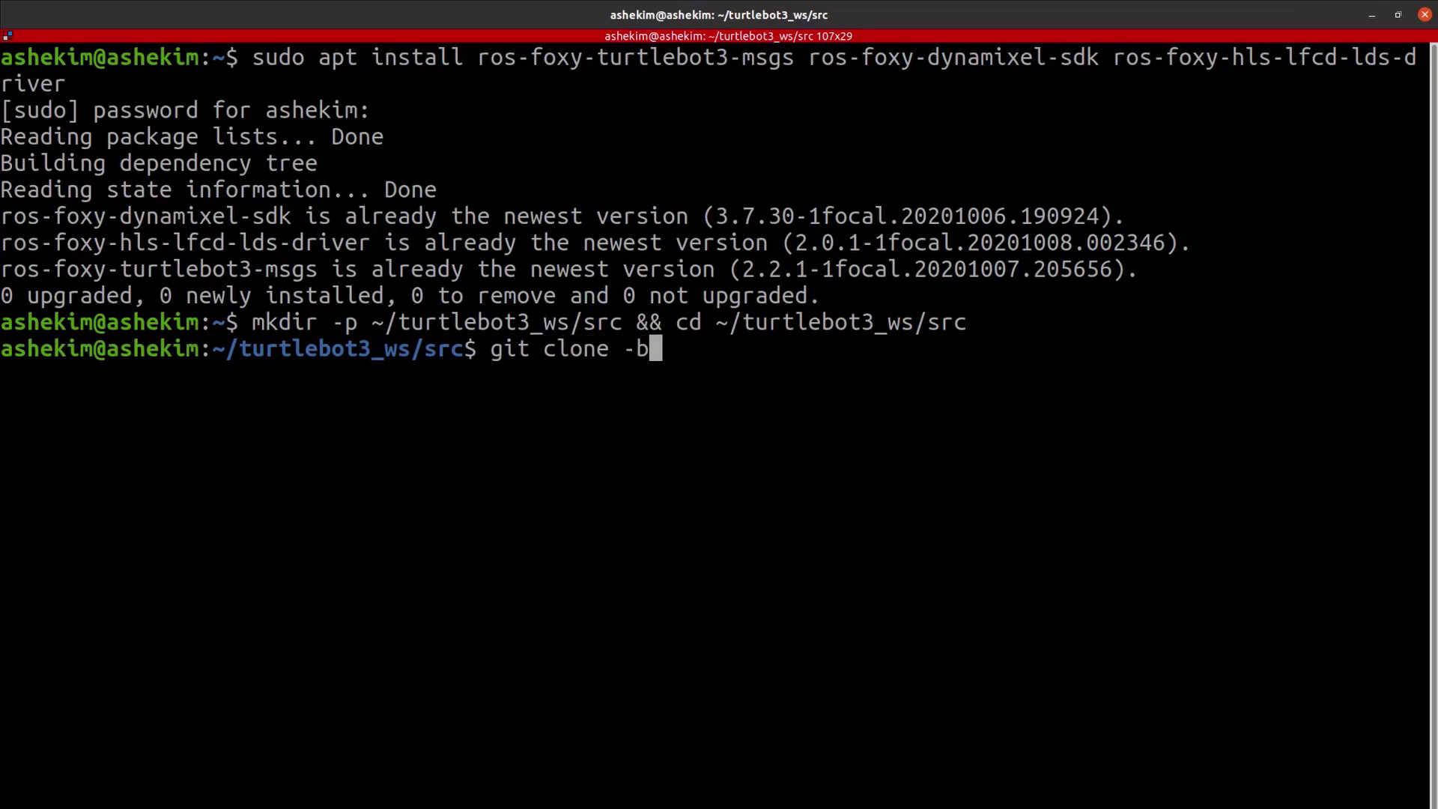
pyautogui.write(' foxy-devel')
pyautogui.write('https://github.com/ROBOTIS-GIT/turtlebot3')
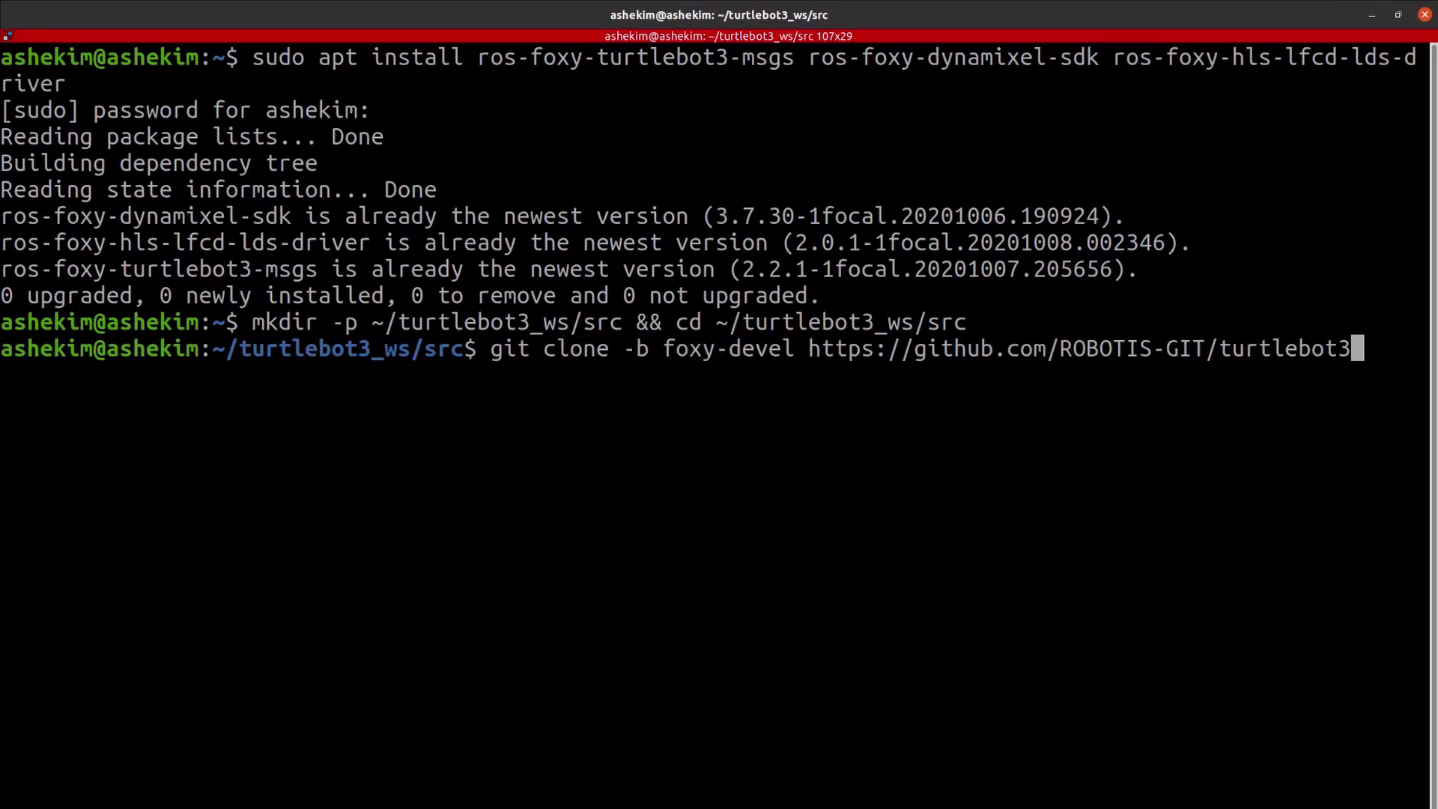
pyautogui.press('Return')
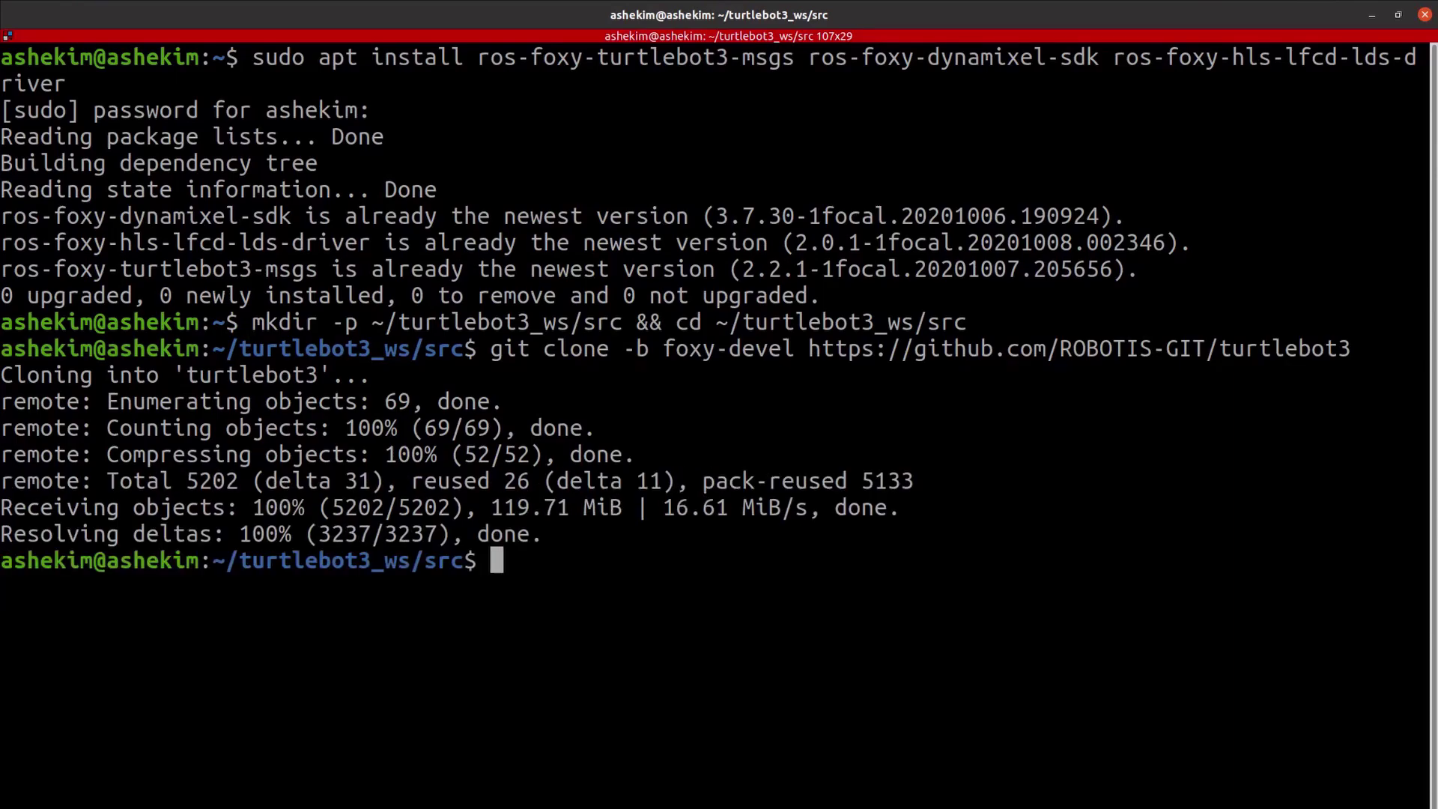
pyautogui.write('git clone -b foxy-devel')
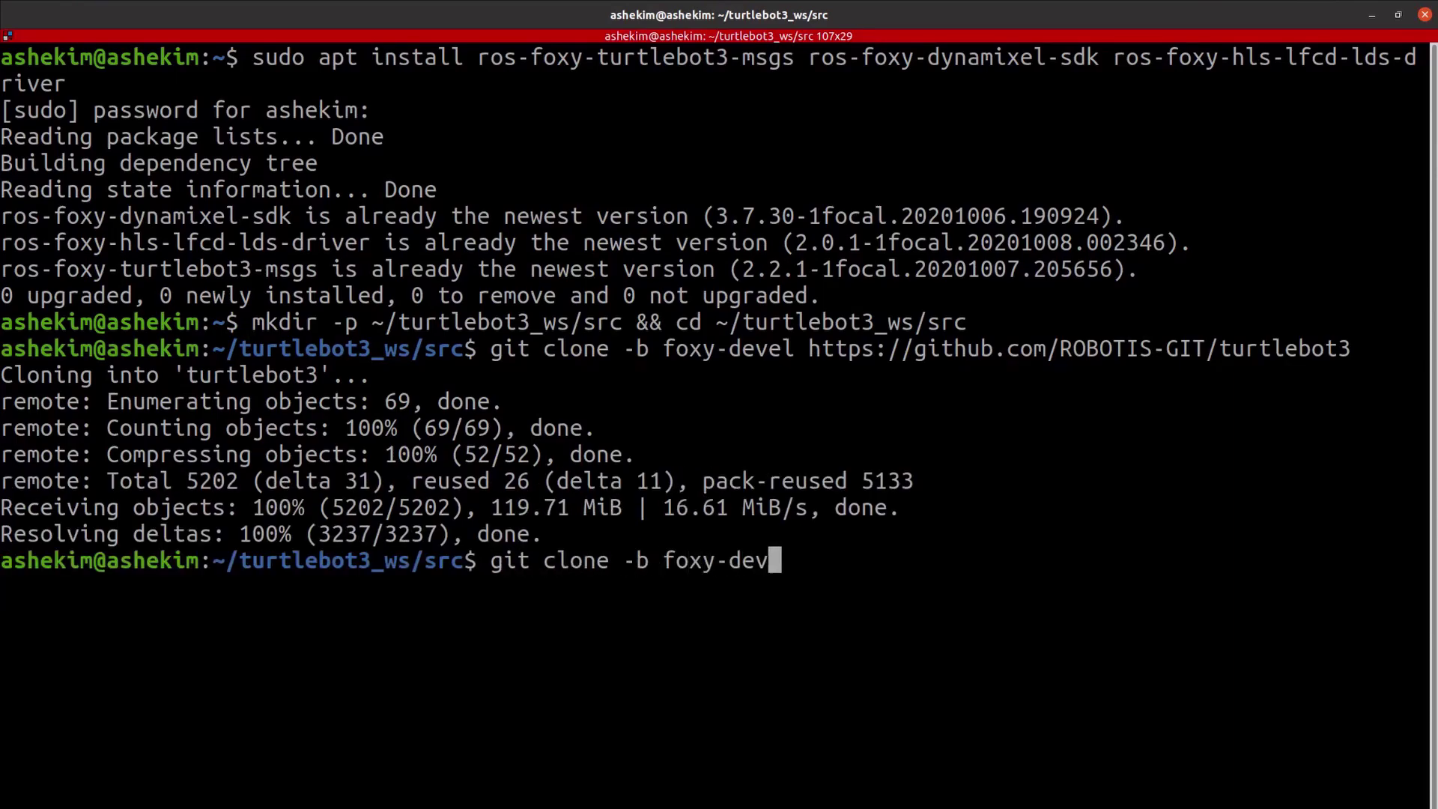
pyautogui.write('https://github.com/ROBOTIS-GIT/turtlebot3_simulations')
pyautogui.press('Return')
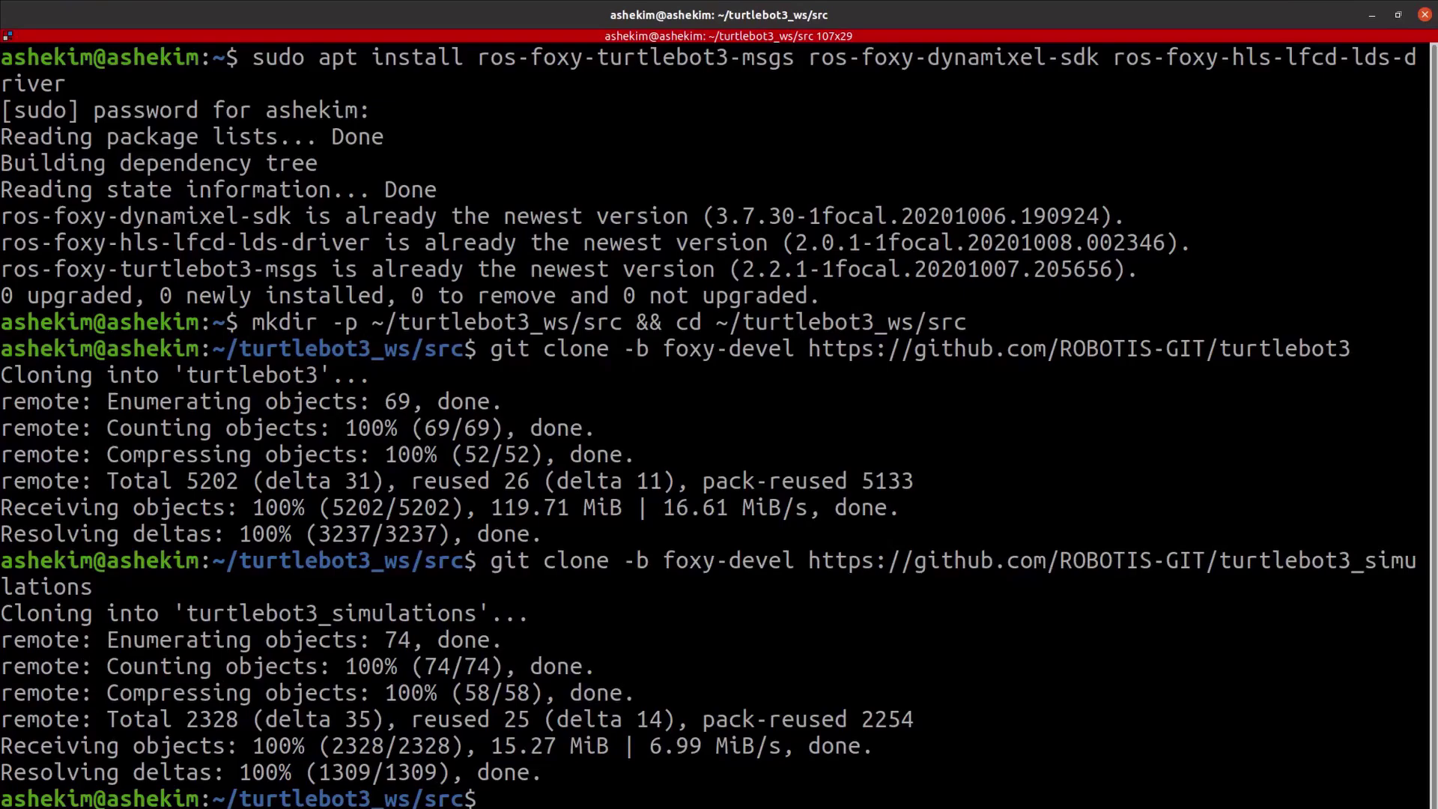
# Step: Change to ~/turtlebot3_ws and build the workspace with colcon build using --symlink-install and --parallel-workers 1
pyautogui.write('cd ~/turtlebot3_ws')
pyautogui.press('Return')
pyautogui.write('co')
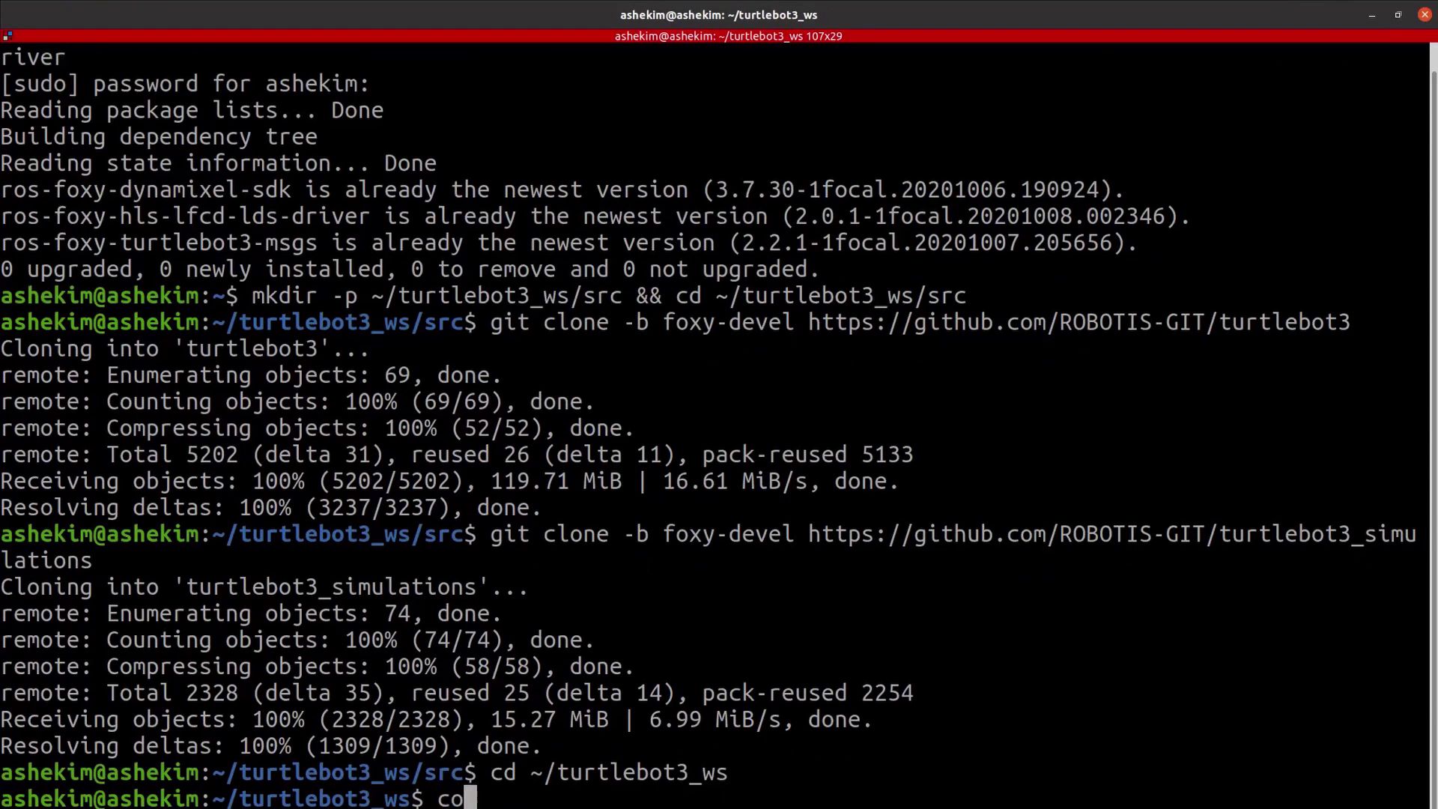
pyautogui.write('lcon build --sy')
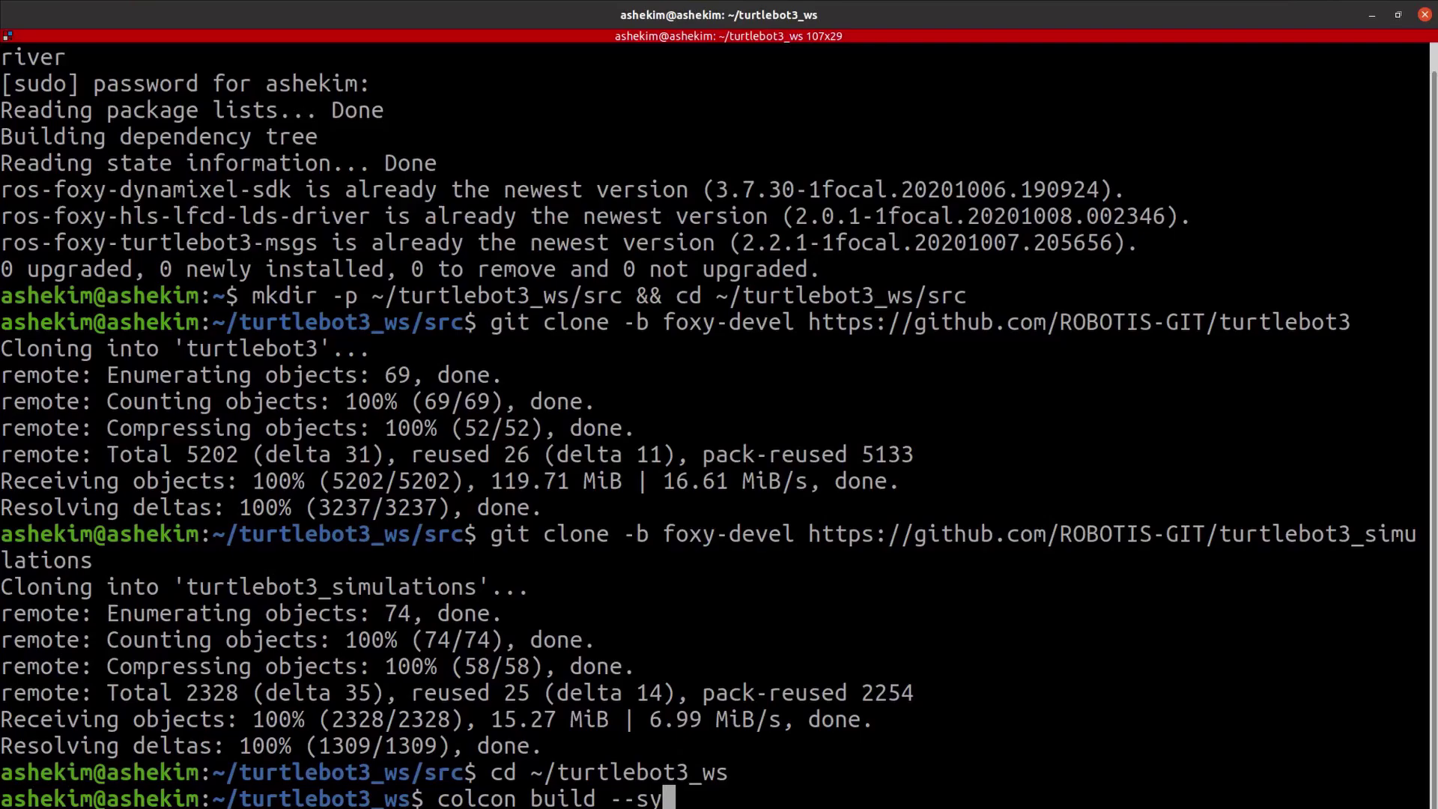
pyautogui.write('mlink-install --parallel-wo')
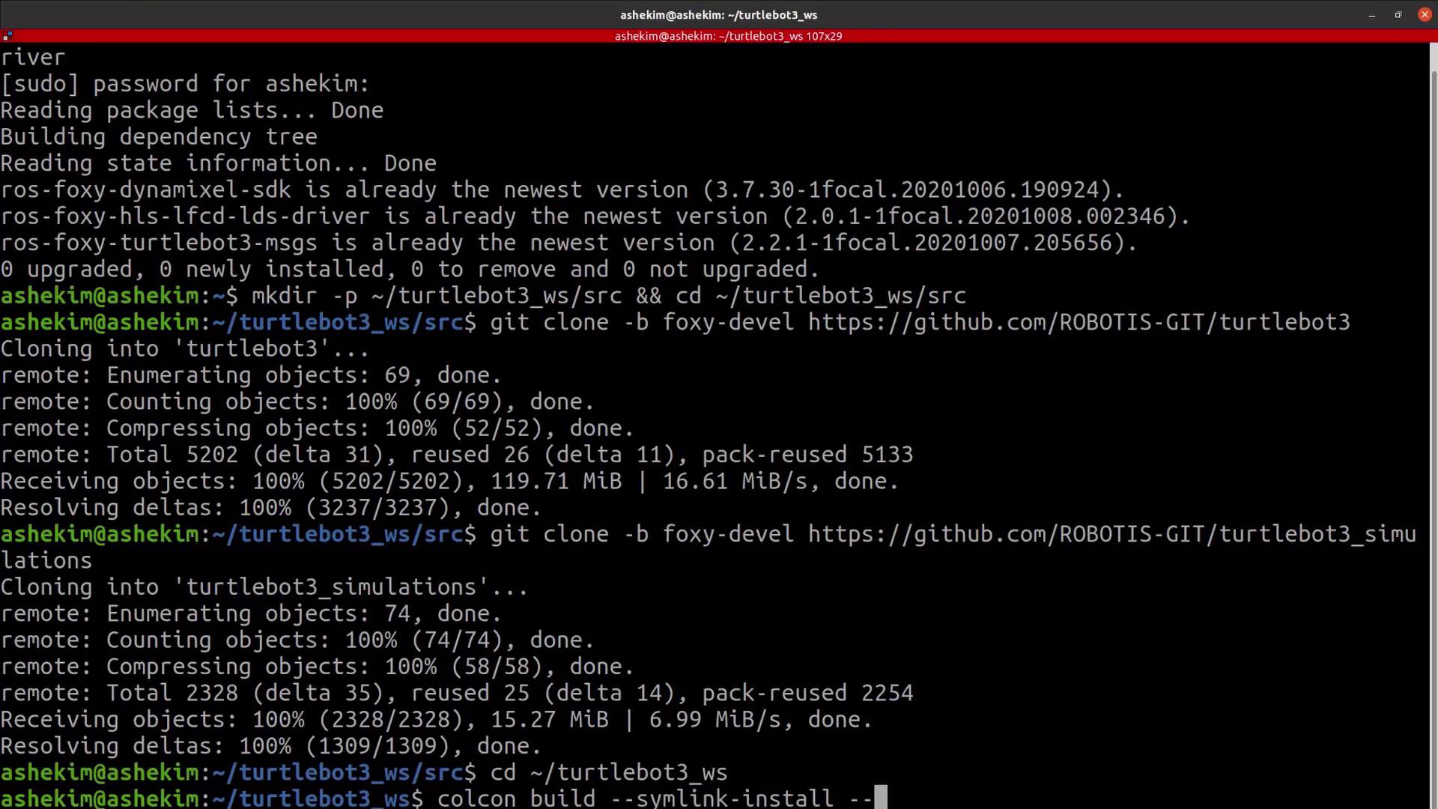
pyautogui.write('rkers 1')
pyautogui.press('Return')
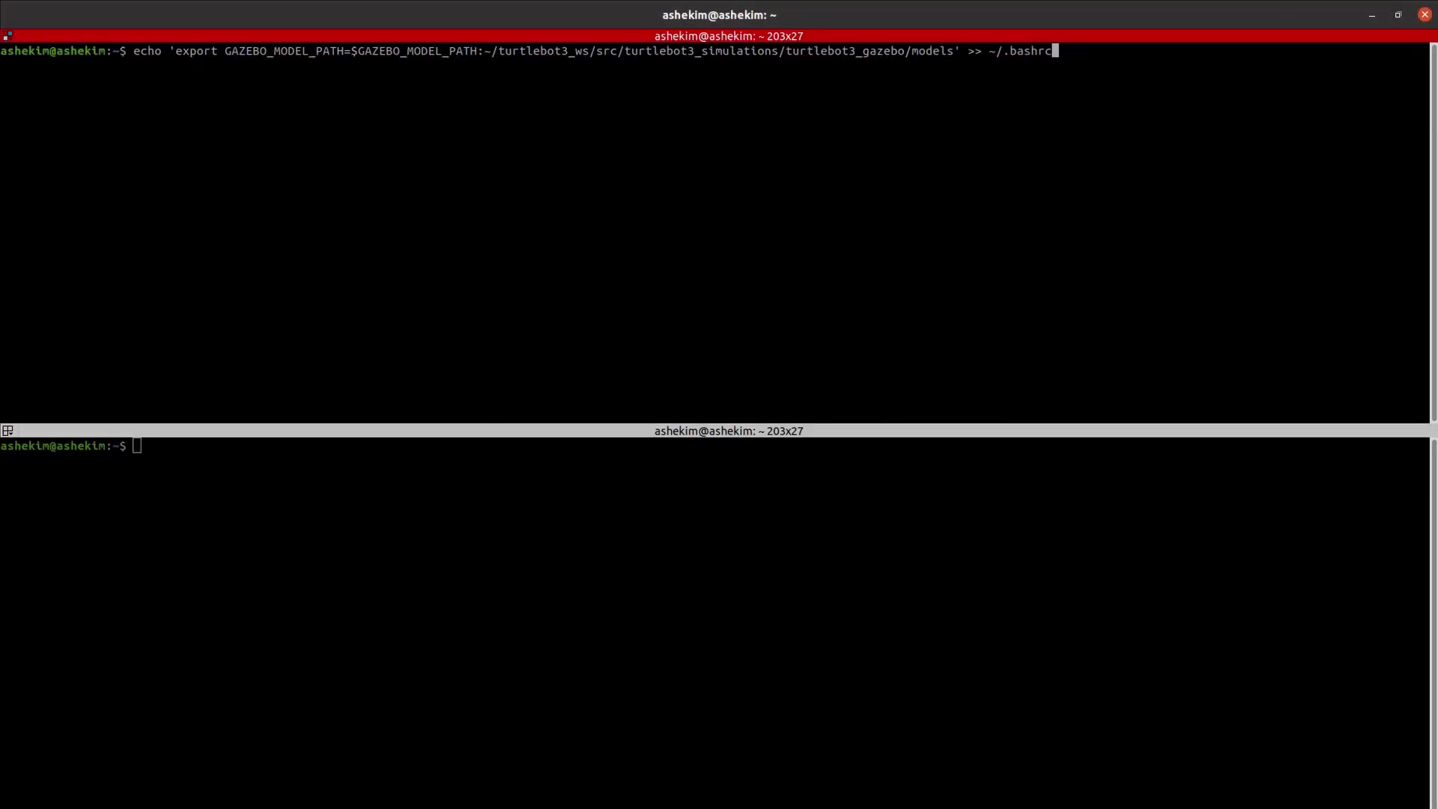
# Step: Append the export adding ~/turtlebot3_ws/src/turtlebot3_simulations/turtlebot3_gazebo/models to GAZEBO_MODEL_PATH to ~/.bashrc, and source the file
pyautogui.press('Return')
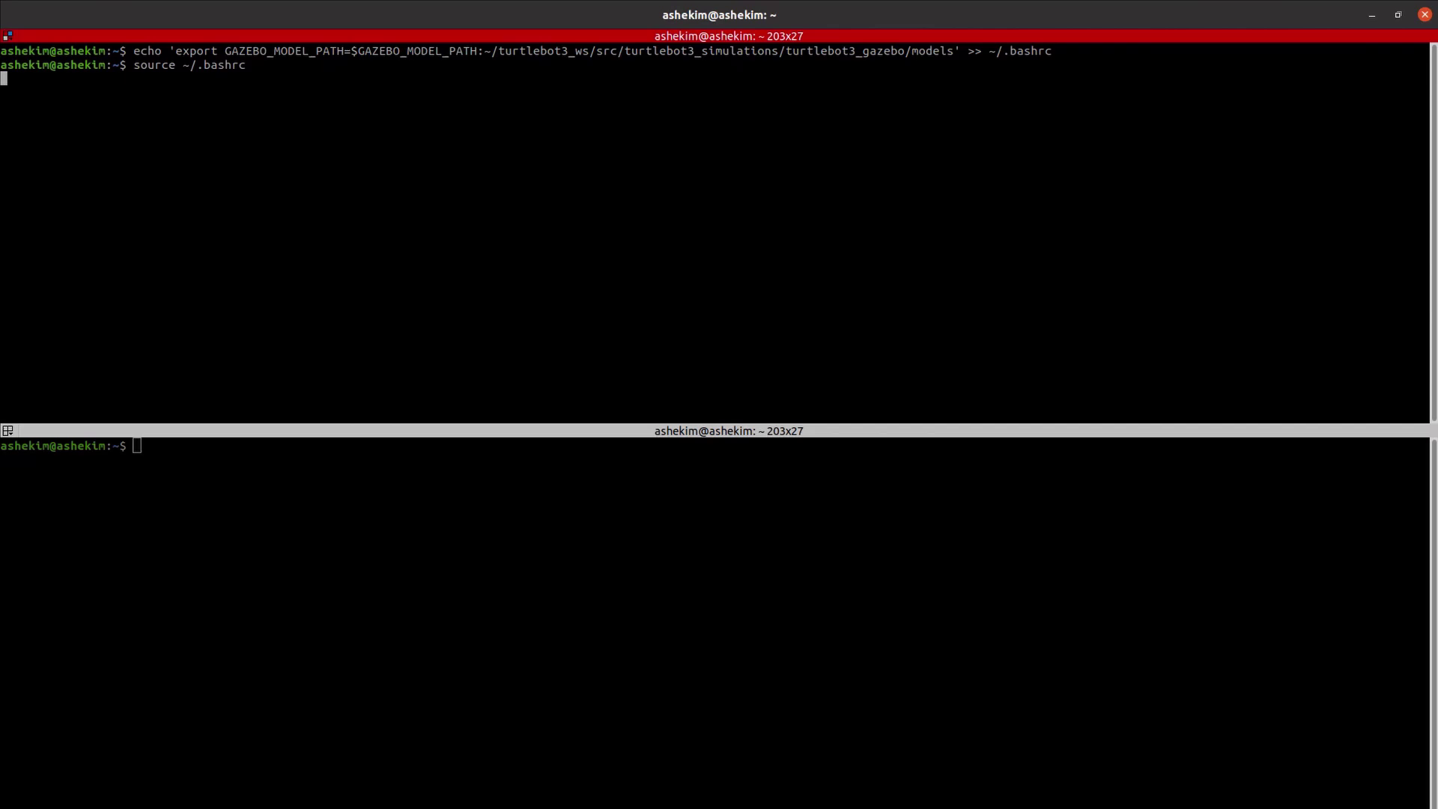
# Step: Export TURTLEBOT3_MODEL=burger and launch turtlebot3_world.launch.py from the turtlebot3_gazebo package
pyautogui.write('export TURTLEBOT3_MODEL=')
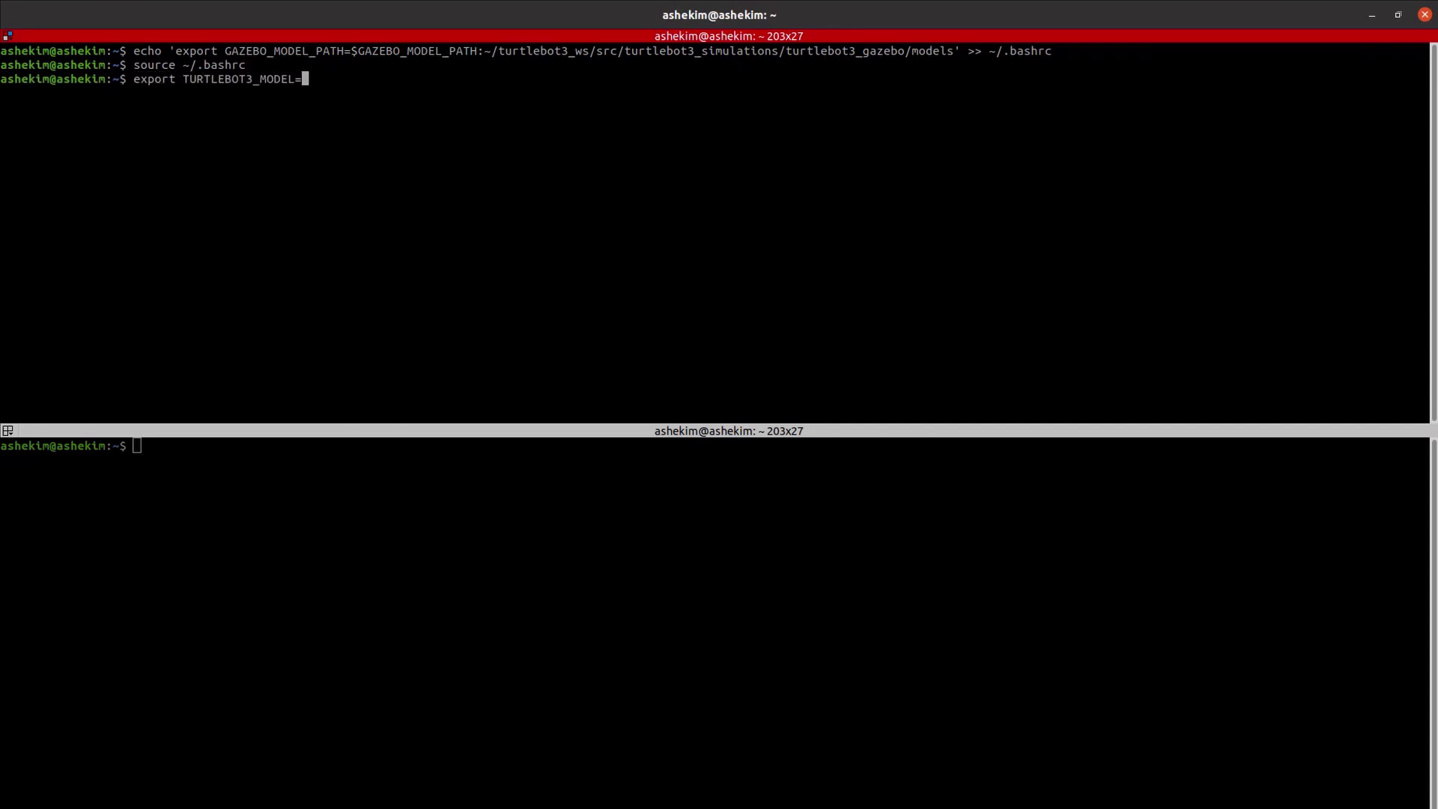
pyautogui.write('burger')
pyautogui.press('Return')
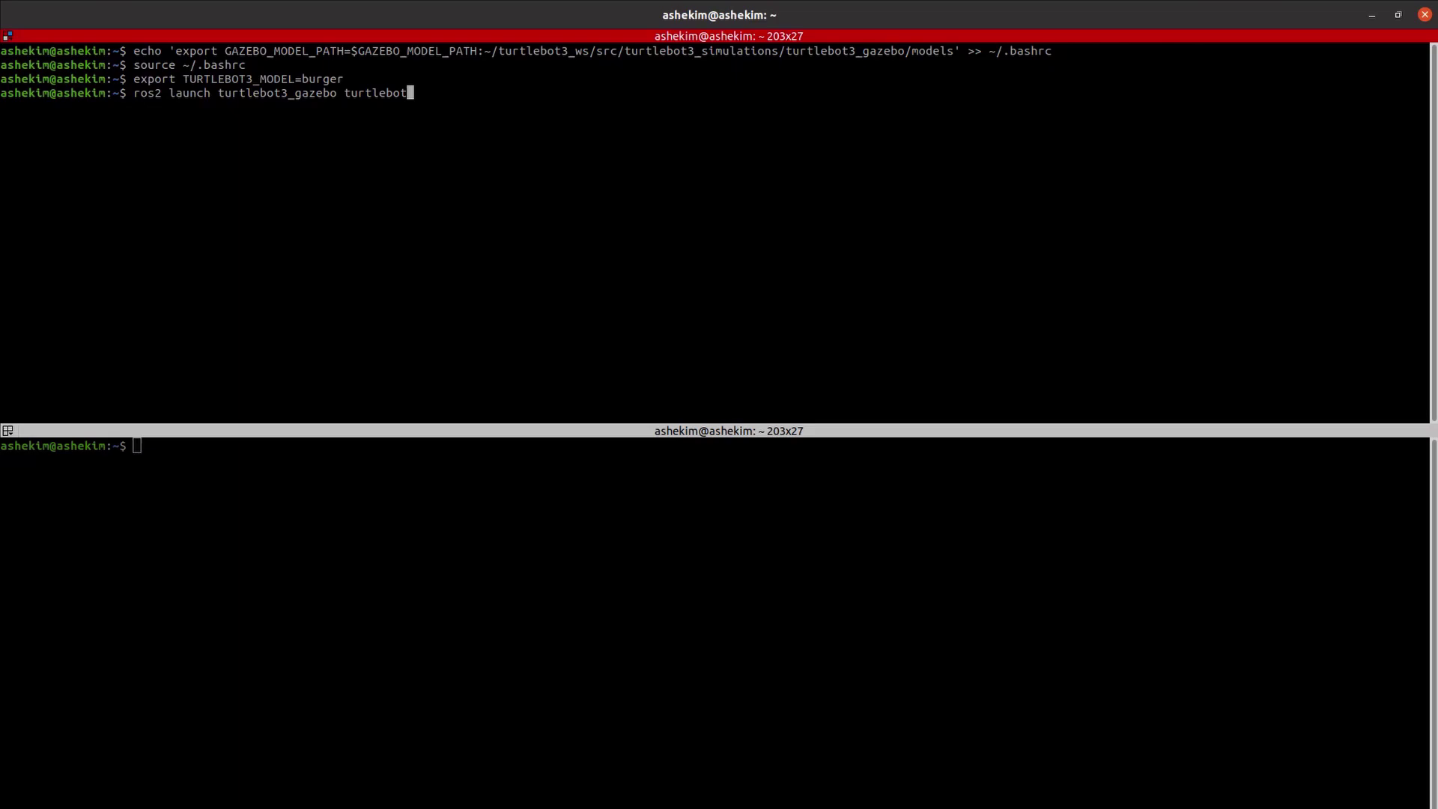
pyautogui.write('ld.launch.py')
pyautogui.press('Return')
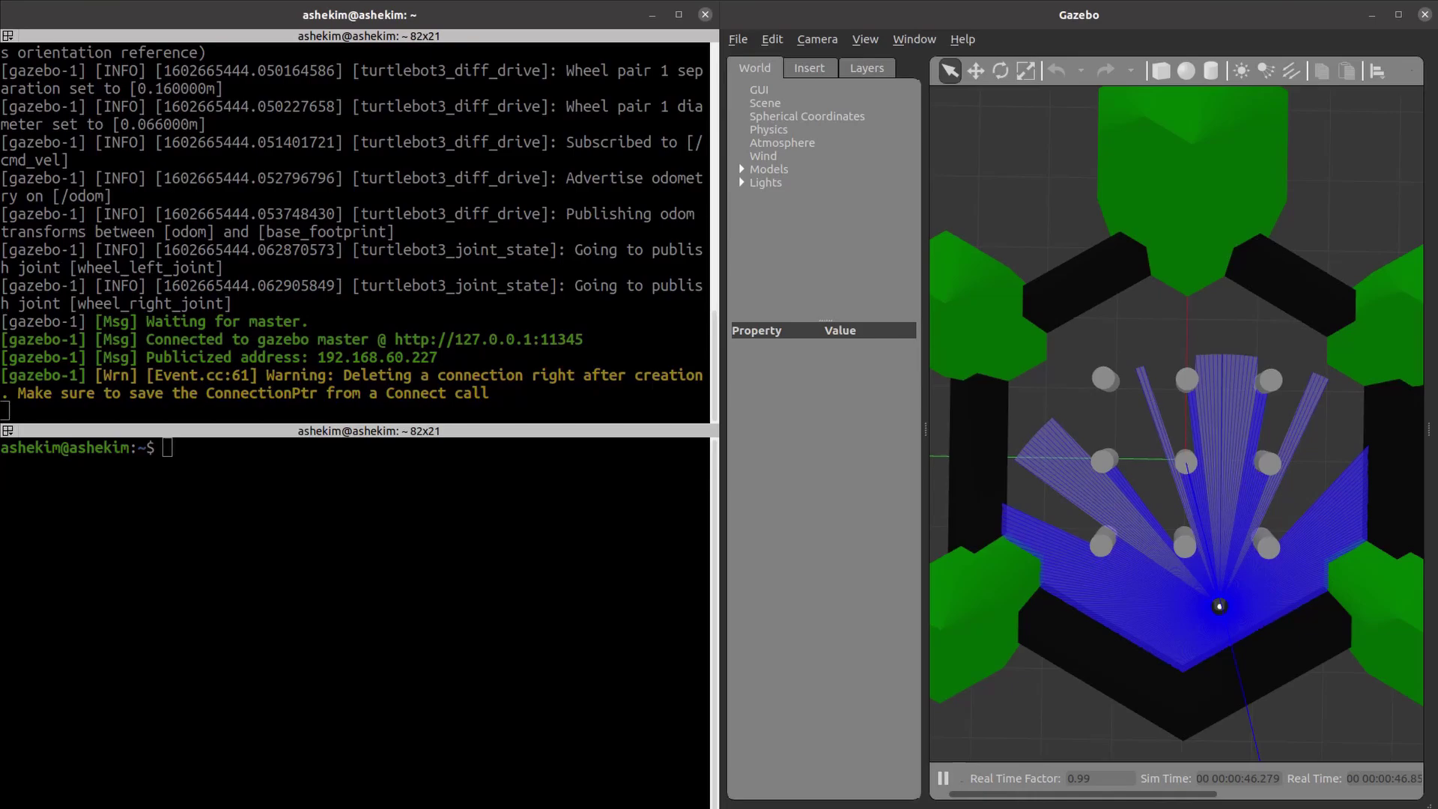
# Step: In the idle terminal pane, export TURTLEBOT3_MODEL=burger and run teleop_keyboard from the turtlebot3_teleop package
pyautogui.hotkey('alt', 'Tab')
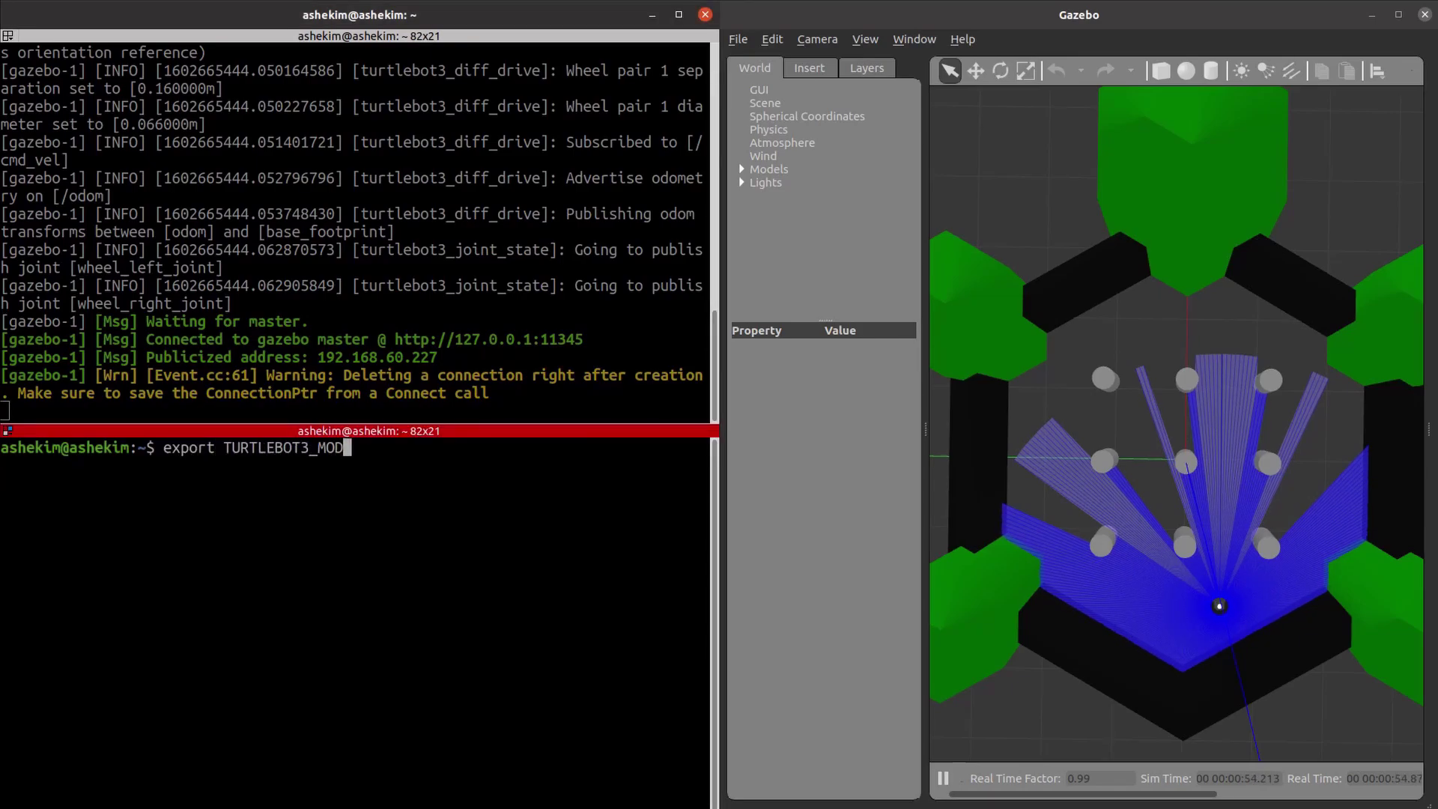
pyautogui.write('export TURTLEBOT3_MODEL=burger')
pyautogui.press('Return')
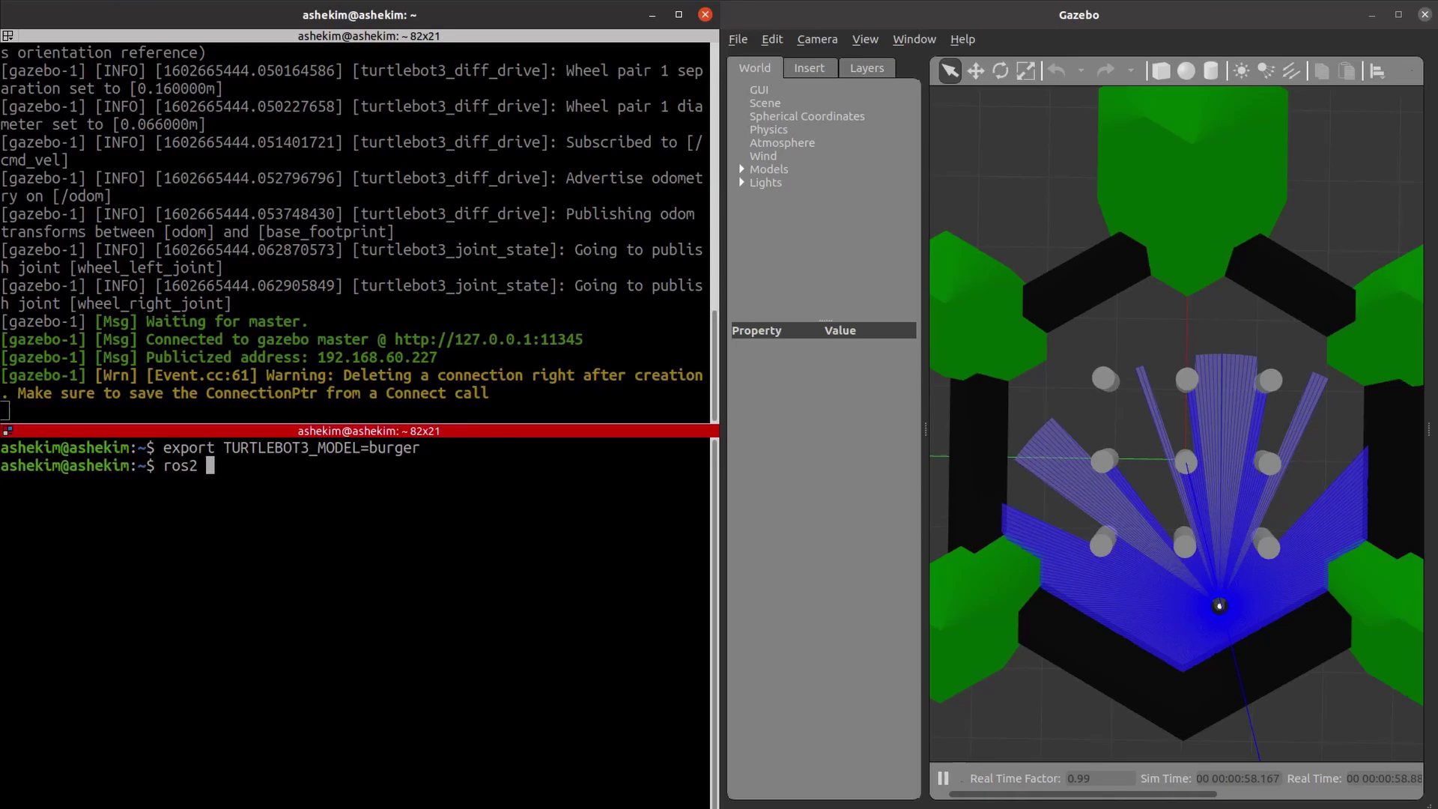
pyautogui.write('ros2 run turtlebot3_t')
pyautogui.press('Tab')
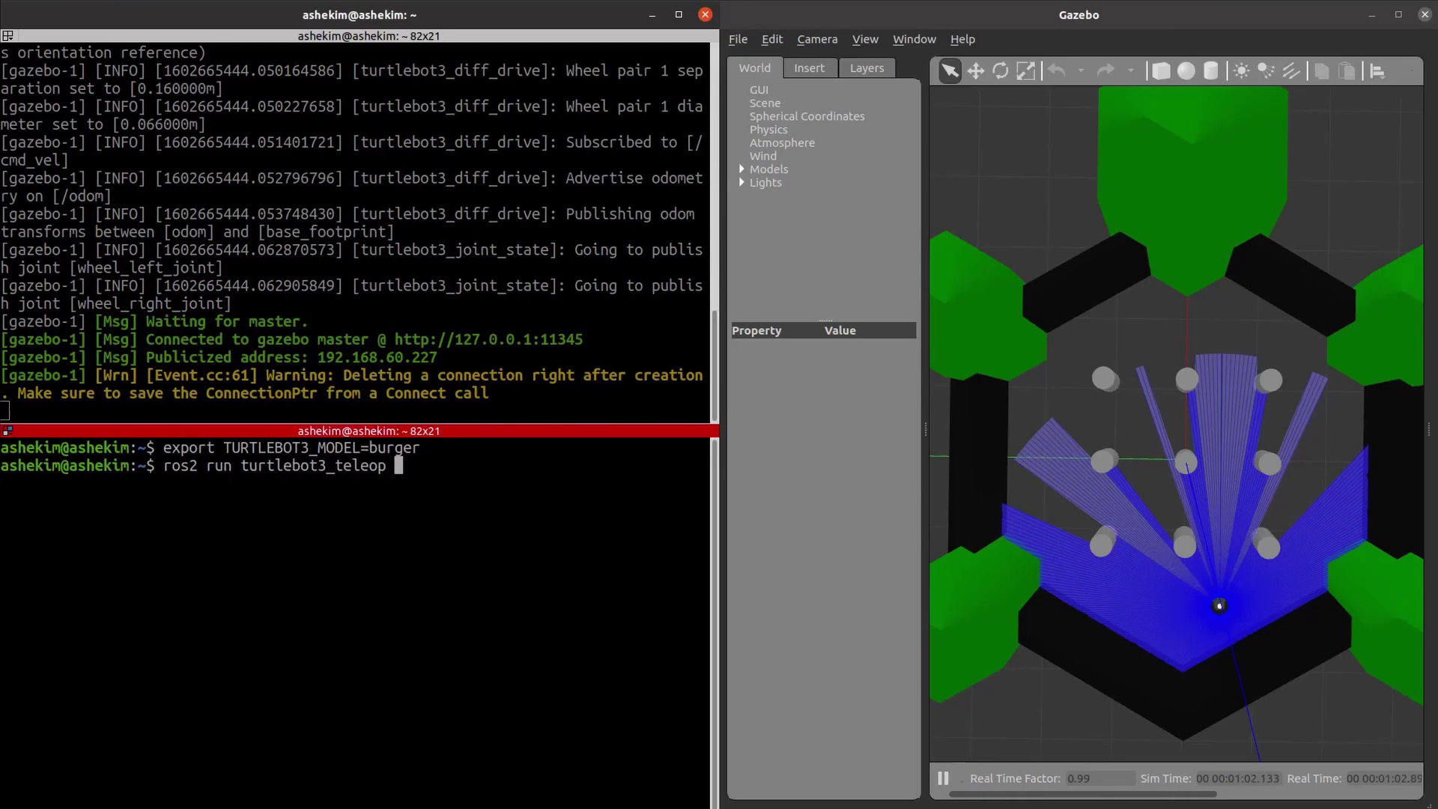
pyautogui.press('Tab')
pyautogui.press('Return')
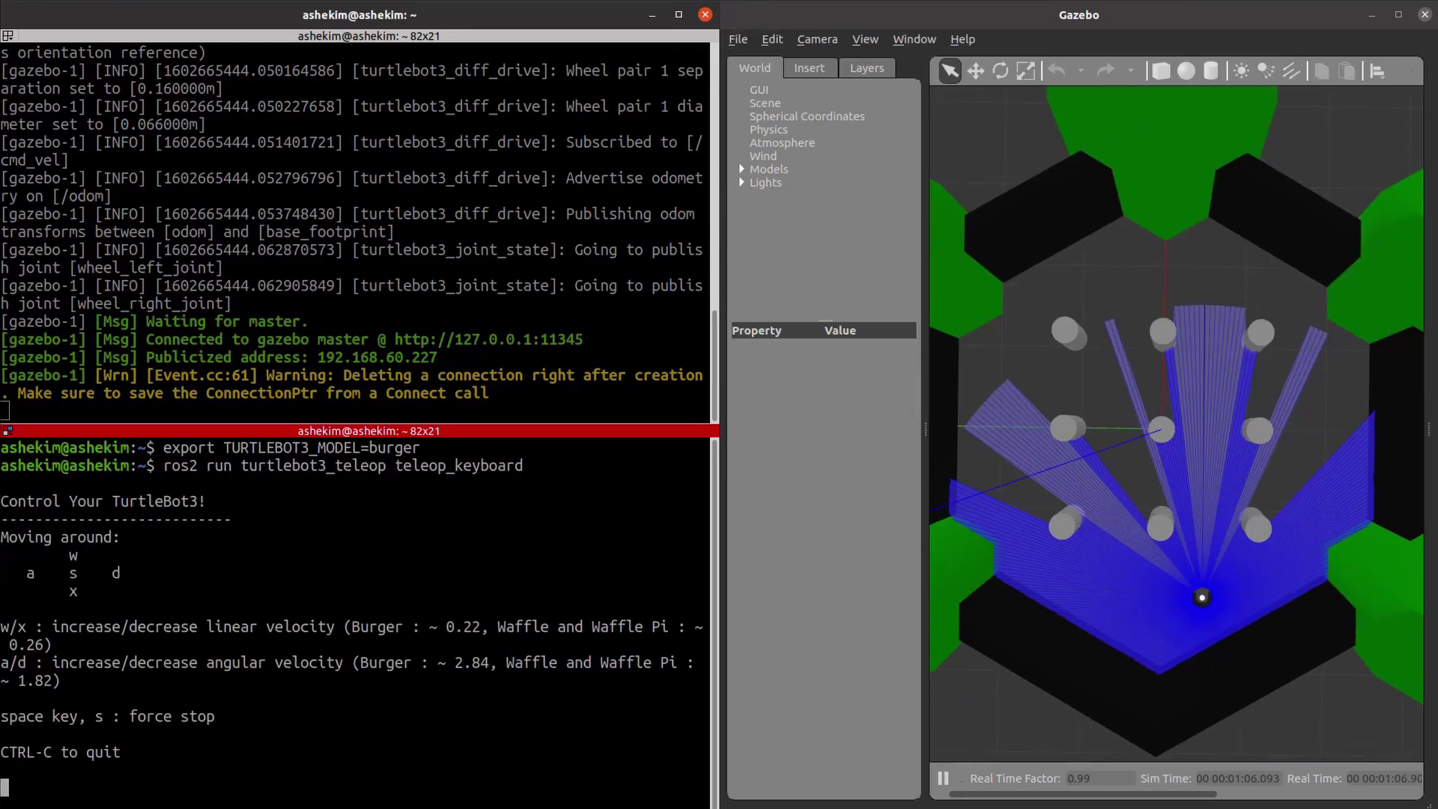
# Step: Drive the robot forward in the Gazebo world with keyboard teleoperation, raising its linear velocity in 0.01 increments to at least 0.08
pyautogui.hotkey('alt', 'Tab')
pyautogui.hotkey('alt', 'Tab')
pyautogui.press('w')
pyautogui.press('w')
pyautogui.press('w')
pyautogui.press('w')
pyautogui.press('w')
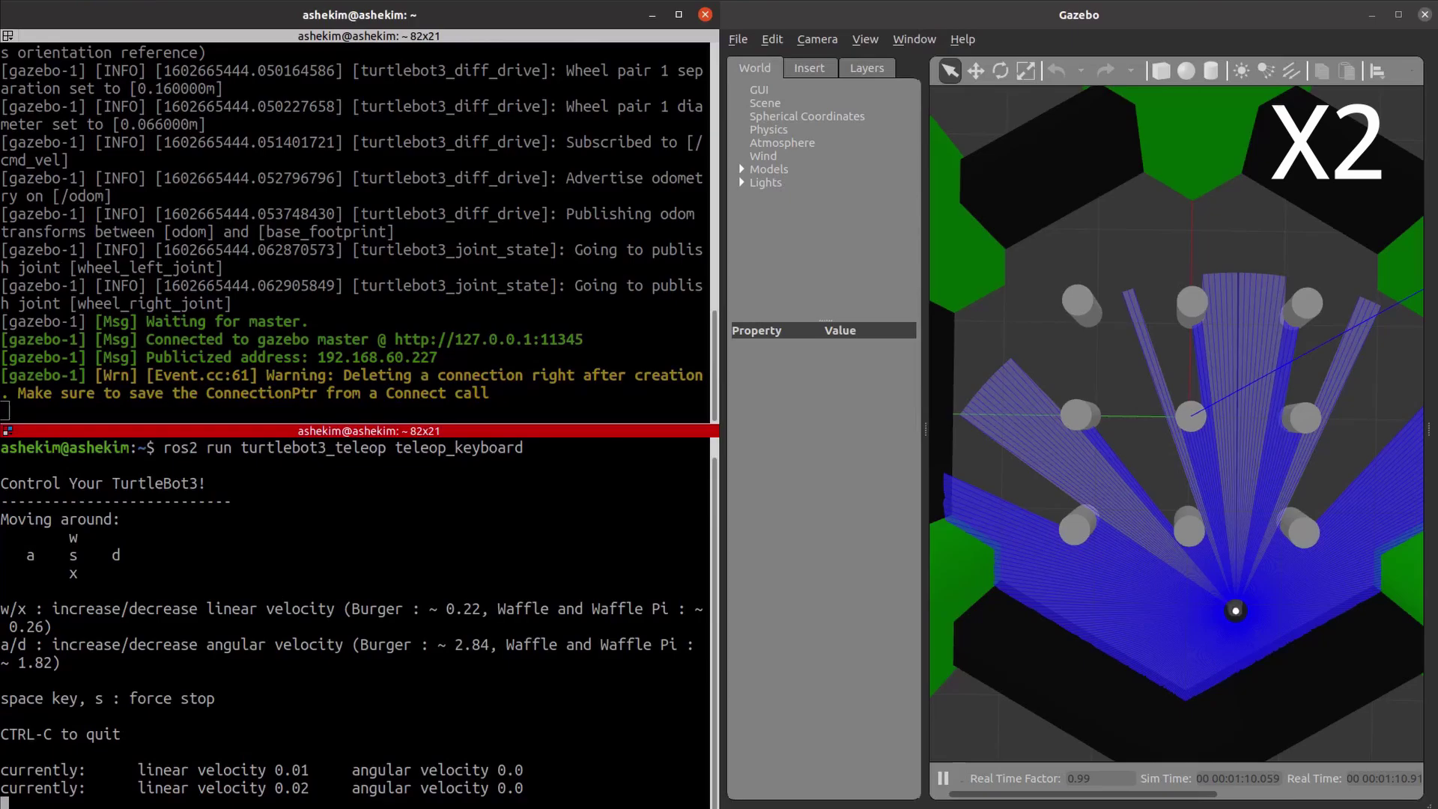
pyautogui.press('w')
pyautogui.press('w')
pyautogui.press('w')
pyautogui.press('w')
pyautogui.press('w')
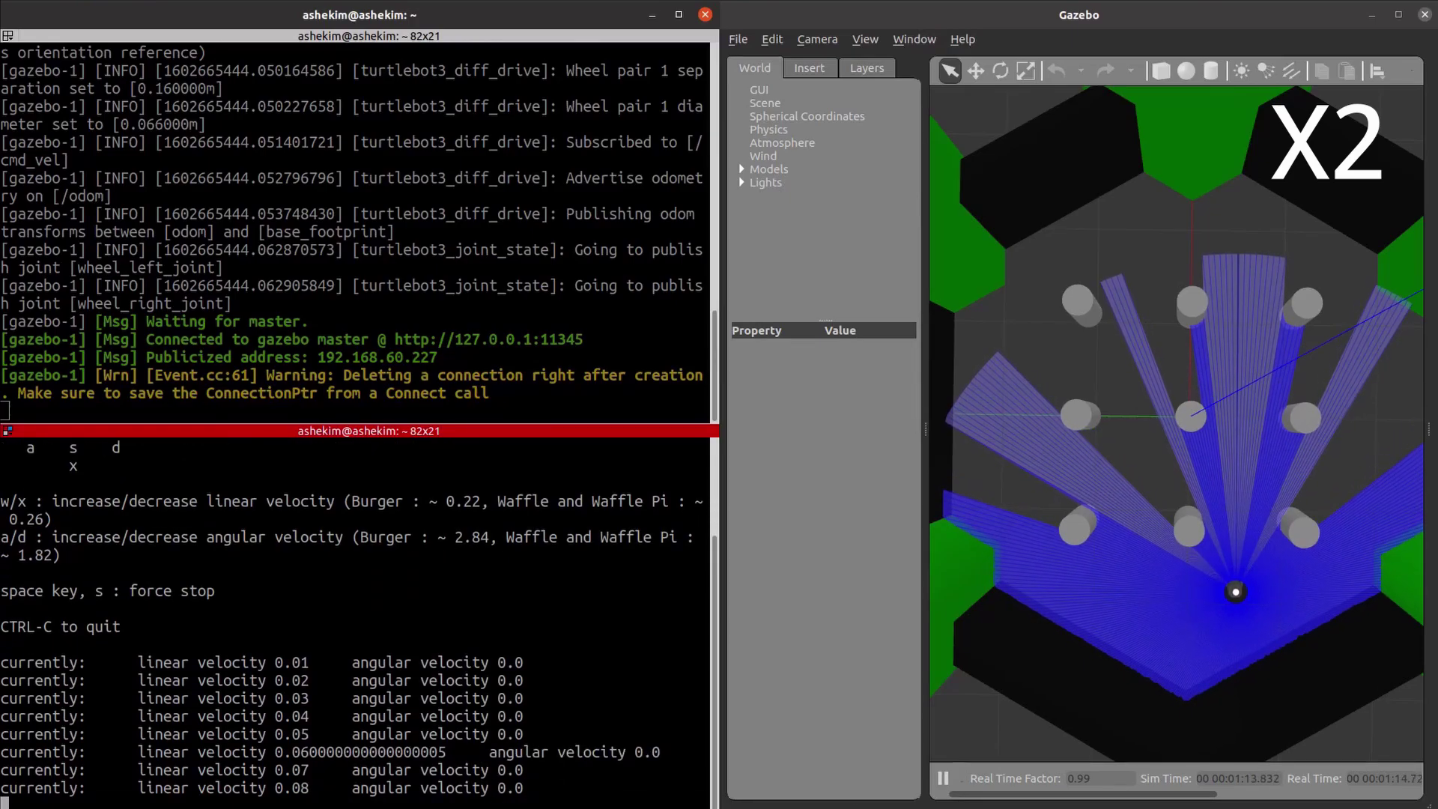
pyautogui.press('w')
pyautogui.press('w')
pyautogui.press('w')
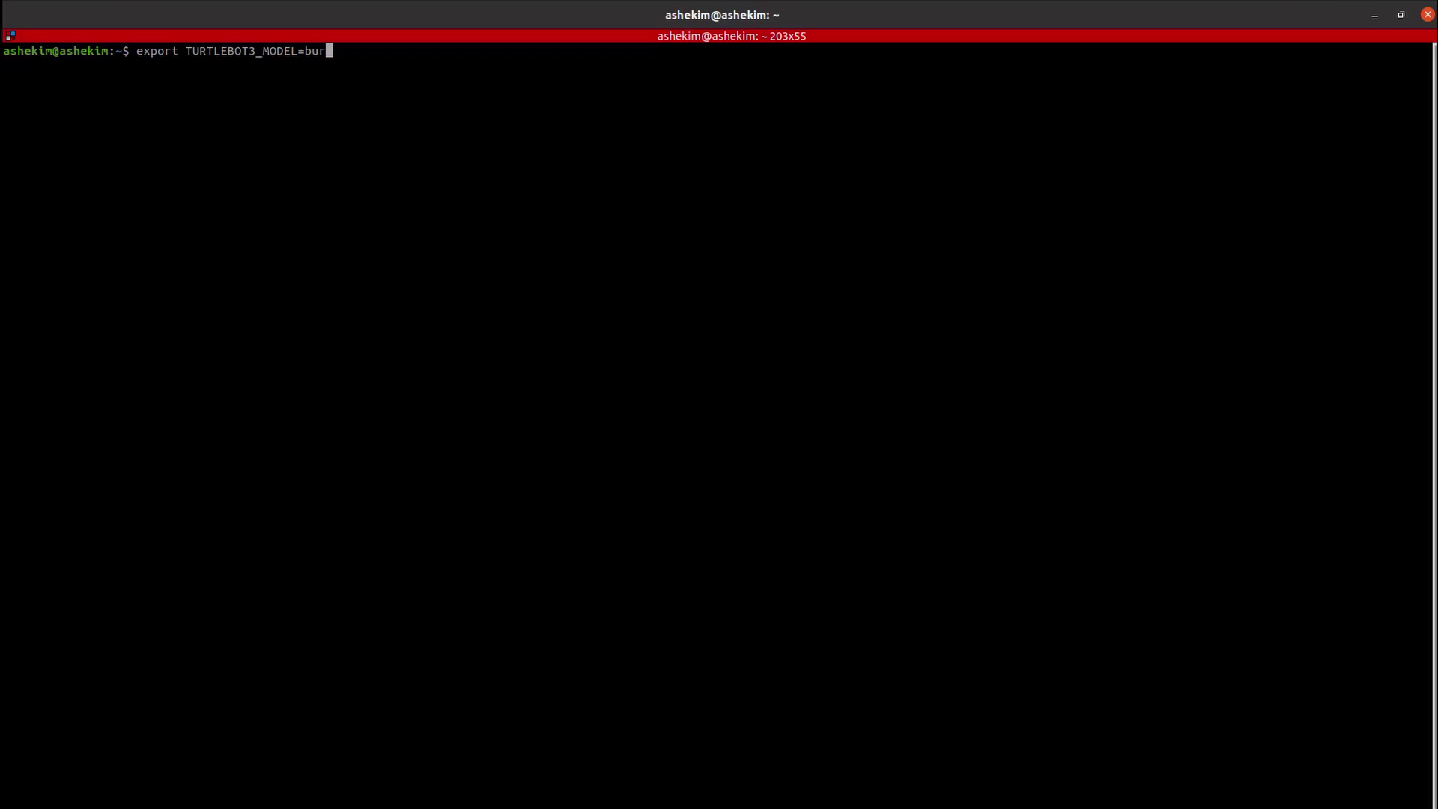
# Step: In a fresh terminal, export TURTLEBOT3_MODEL=burger and launch the turtlebot3_gazebo world for the mapping session
pyautogui.write('ger')
pyautogui.press('Return')
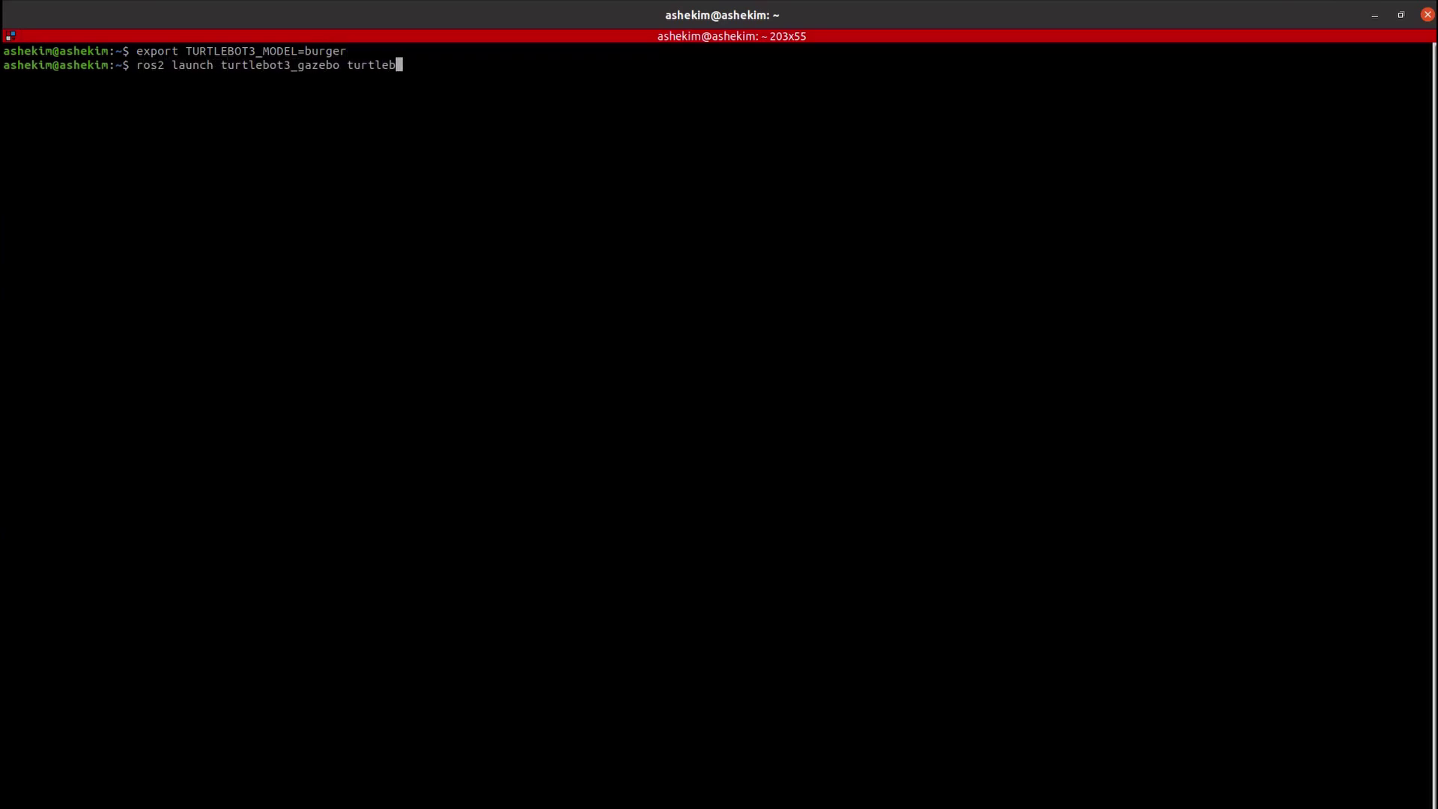
pyautogui.write('orld.launch.py')
pyautogui.press('Return')
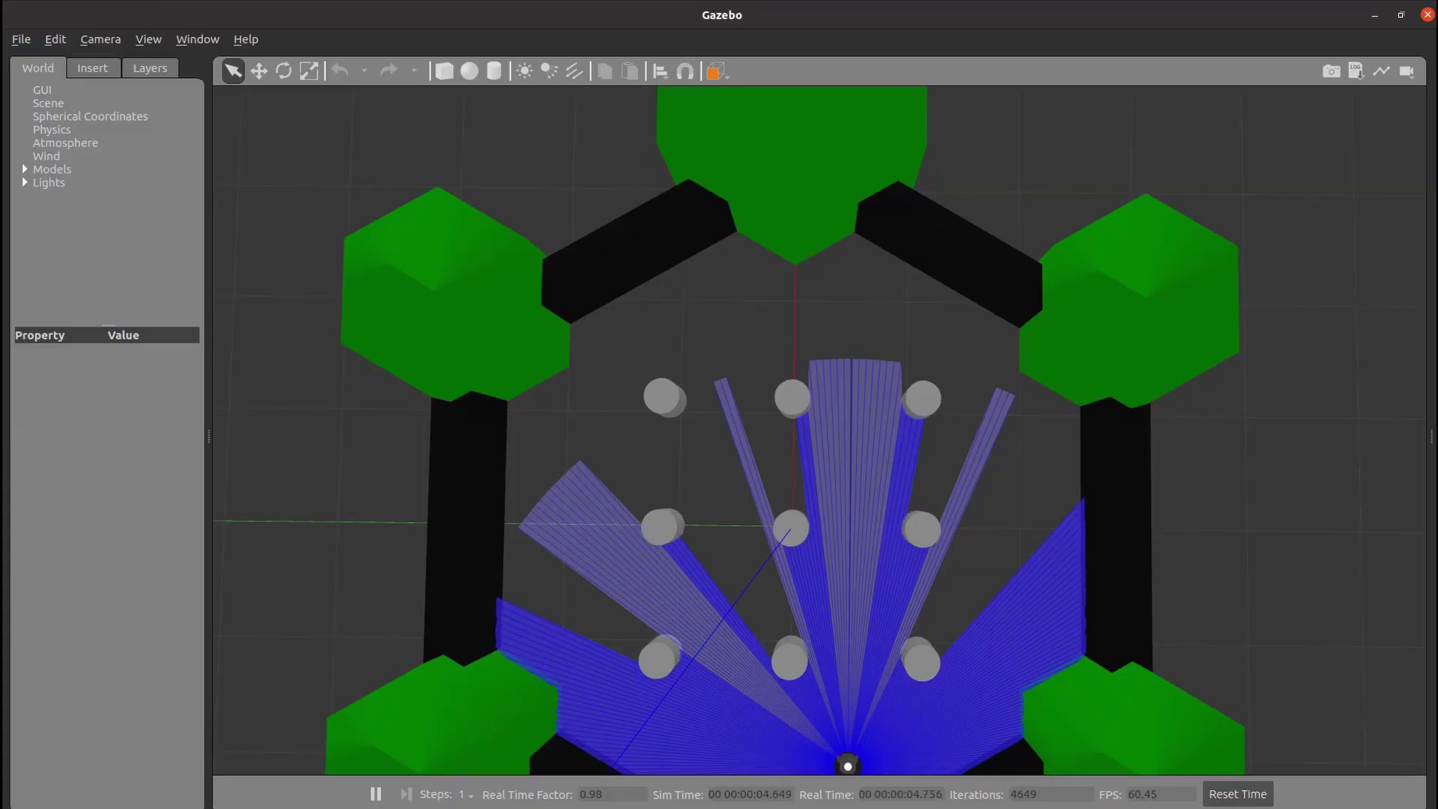
# Step: In a second terminal pane, export TURTLEBOT3_MODEL=burger and launch turtlebot3_cartographer's cartographer.launch.py with use_sim_time:=True
pyautogui.hotkey('alt', 'Tab')
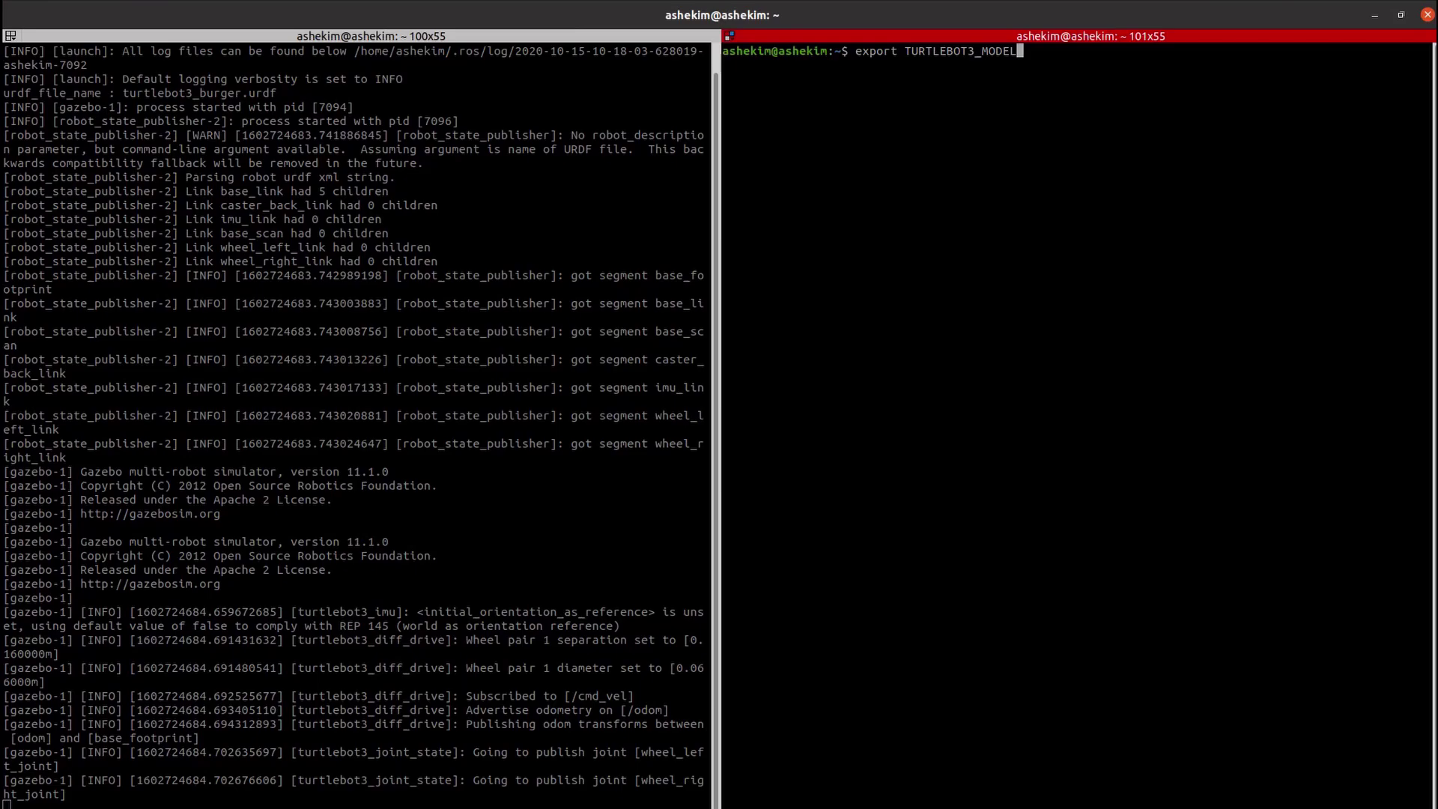
pyautogui.press('Return')
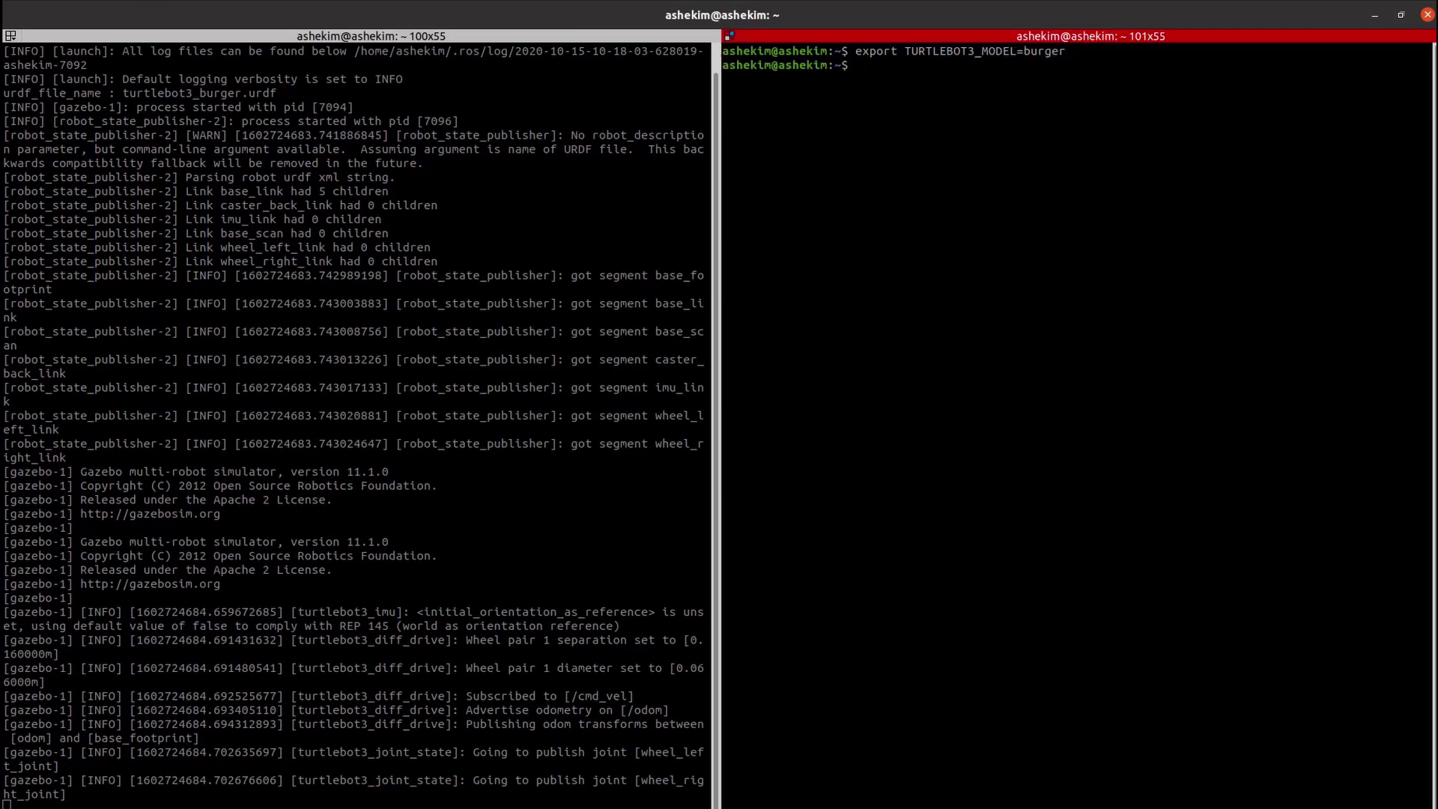
pyautogui.write('ros2 launch turtlebot3_cartographer cartographer.launch.py use_sim_time:=True')
pyautogui.press('Return')
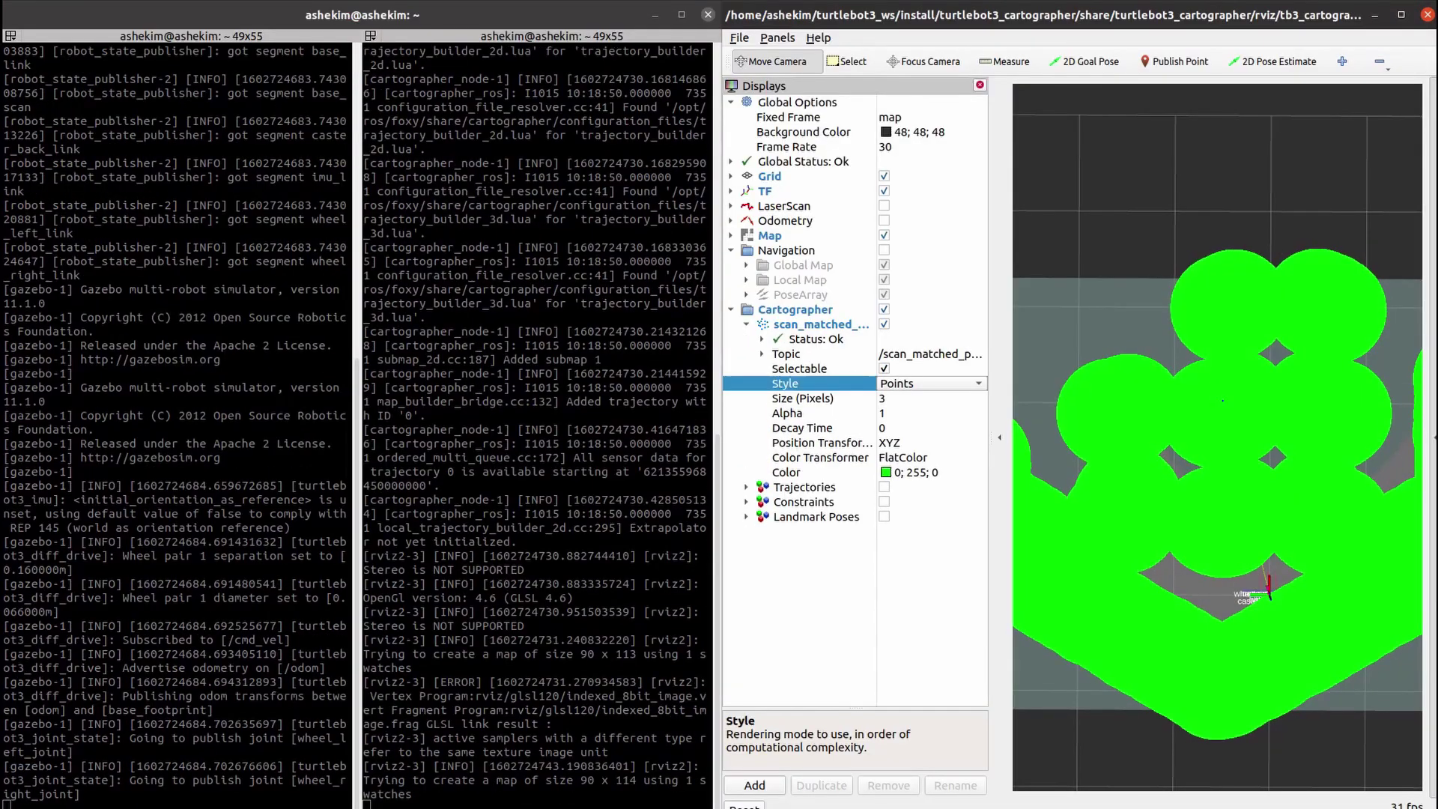
# Step: Set the rendering style of Cartographer's scan-matched points display to Squares in RViz
pyautogui.hotkey('alt', 'Down')
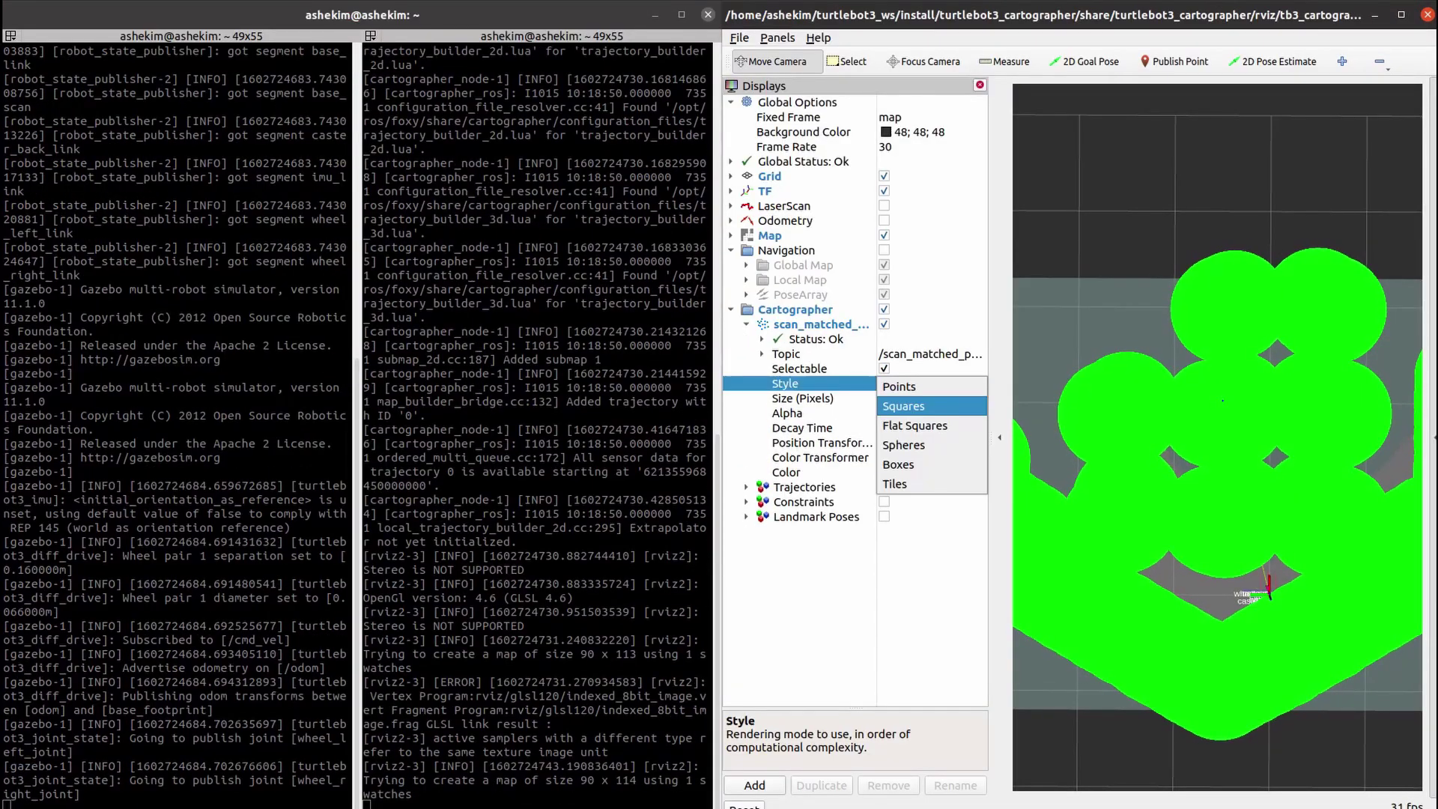
pyautogui.press('Down')
pyautogui.press('Return')
pyautogui.scroll(-2, 1217, 450)
# Step: Split off another terminal pane below the Cartographer output, export TURTLEBOT3_MODEL=burger there, and run turtlebot3_teleop teleop_keyboard
pyautogui.hotkey('alt', 'Tab')
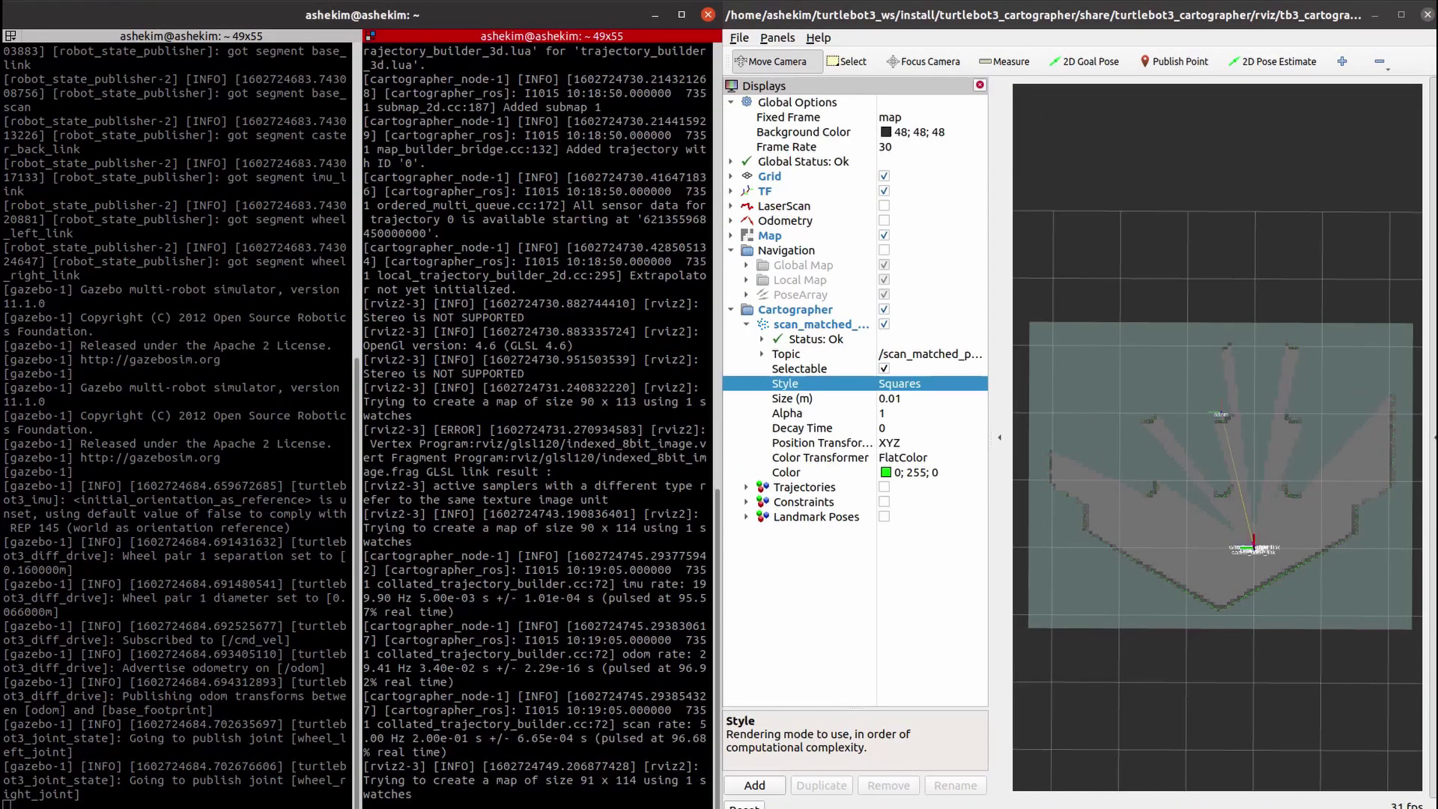
pyautogui.hotkey('ctrl', 'shift', 'o')
pyautogui.write('export TURTLEBOT3_MODEL=burger')
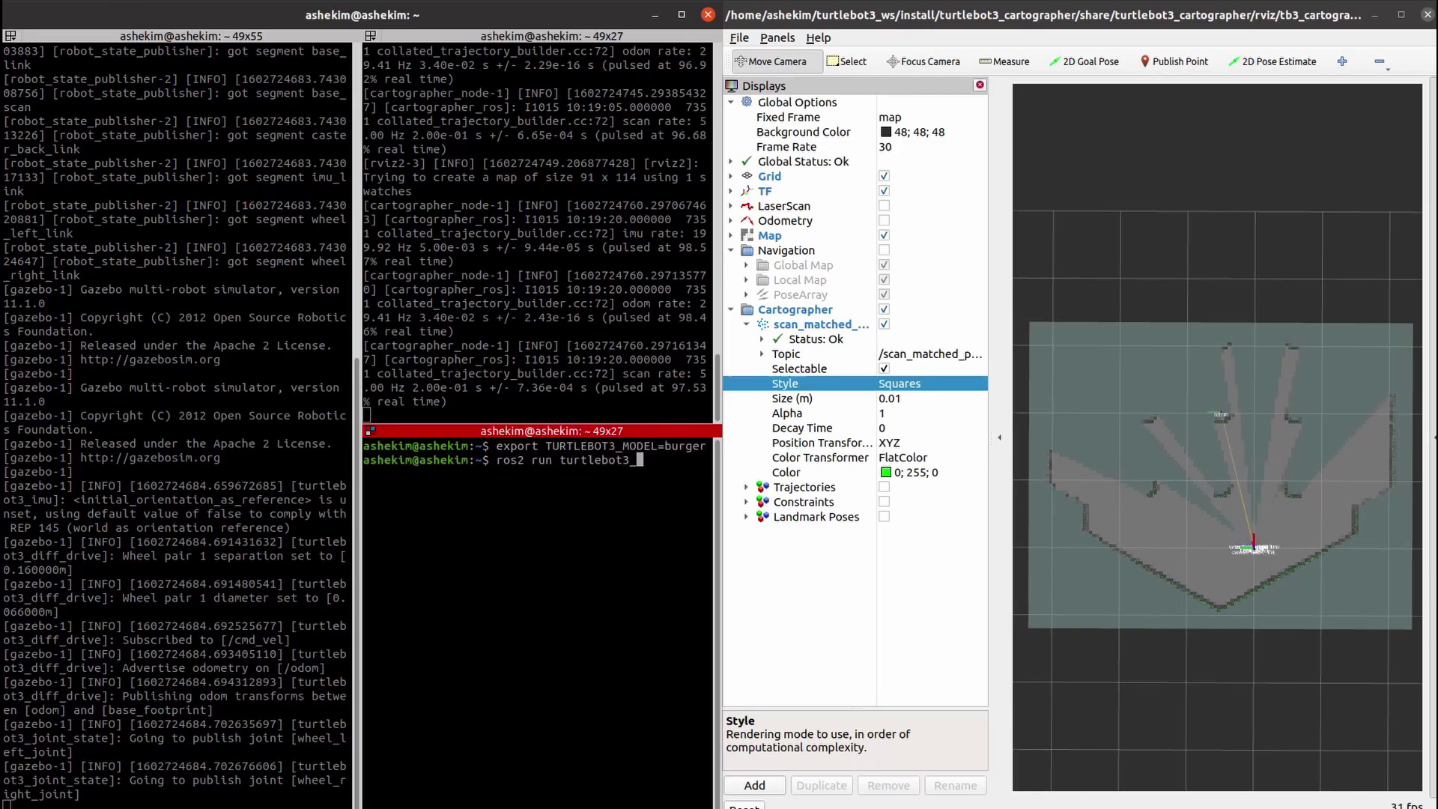
pyautogui.write('leop teleop_keyboard')
pyautogui.press('Return')
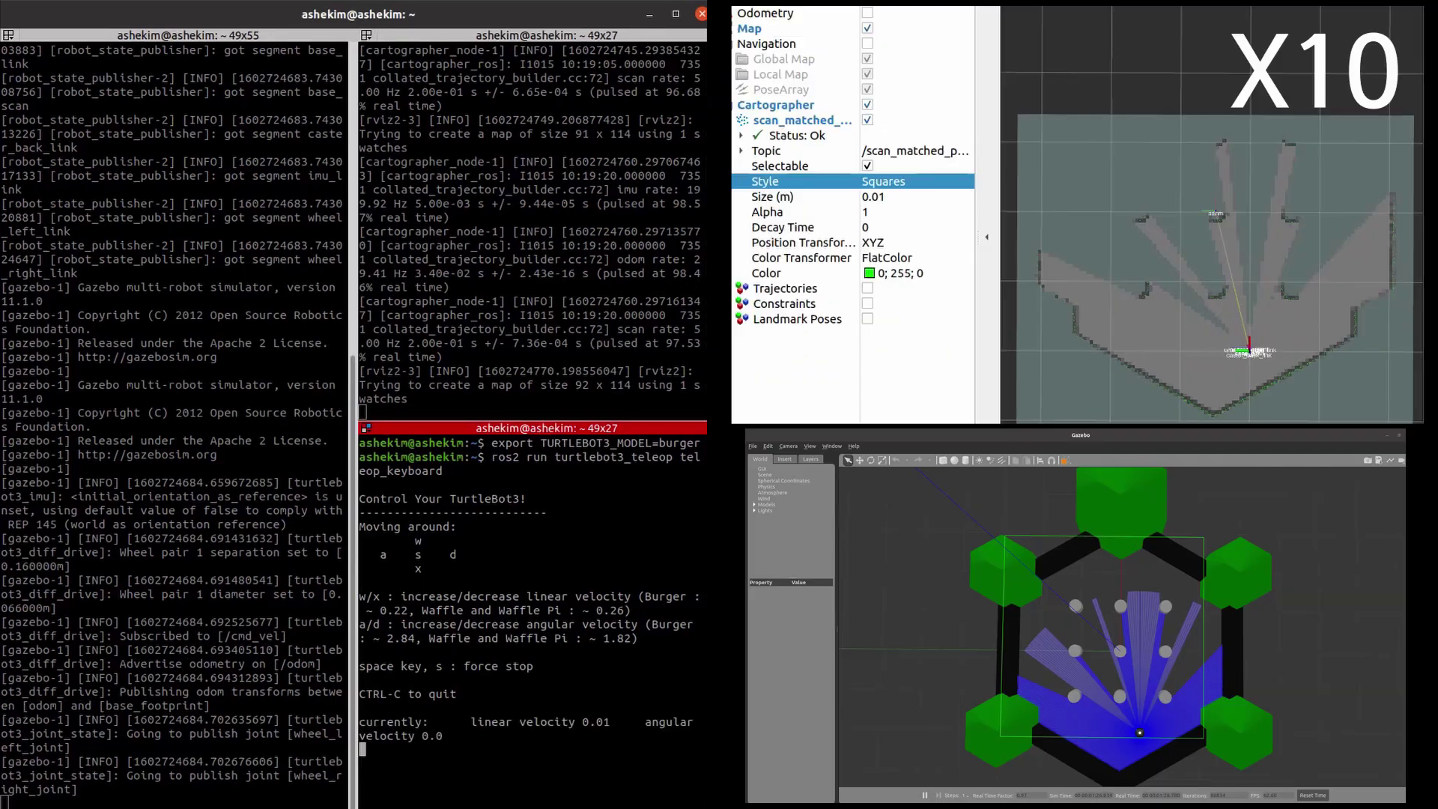
# Step: Drive the robot straight ahead between the pillars to extend the map, raising its linear velocity to 0.13
pyautogui.press('w')
pyautogui.press('w')
pyautogui.press('w')
pyautogui.press('w')
pyautogui.press('w')
pyautogui.press('w')
pyautogui.press('w')
pyautogui.press('w')
pyautogui.press('w')
pyautogui.press('w')
pyautogui.press('w')
pyautogui.press('w')
pyautogui.press('w')
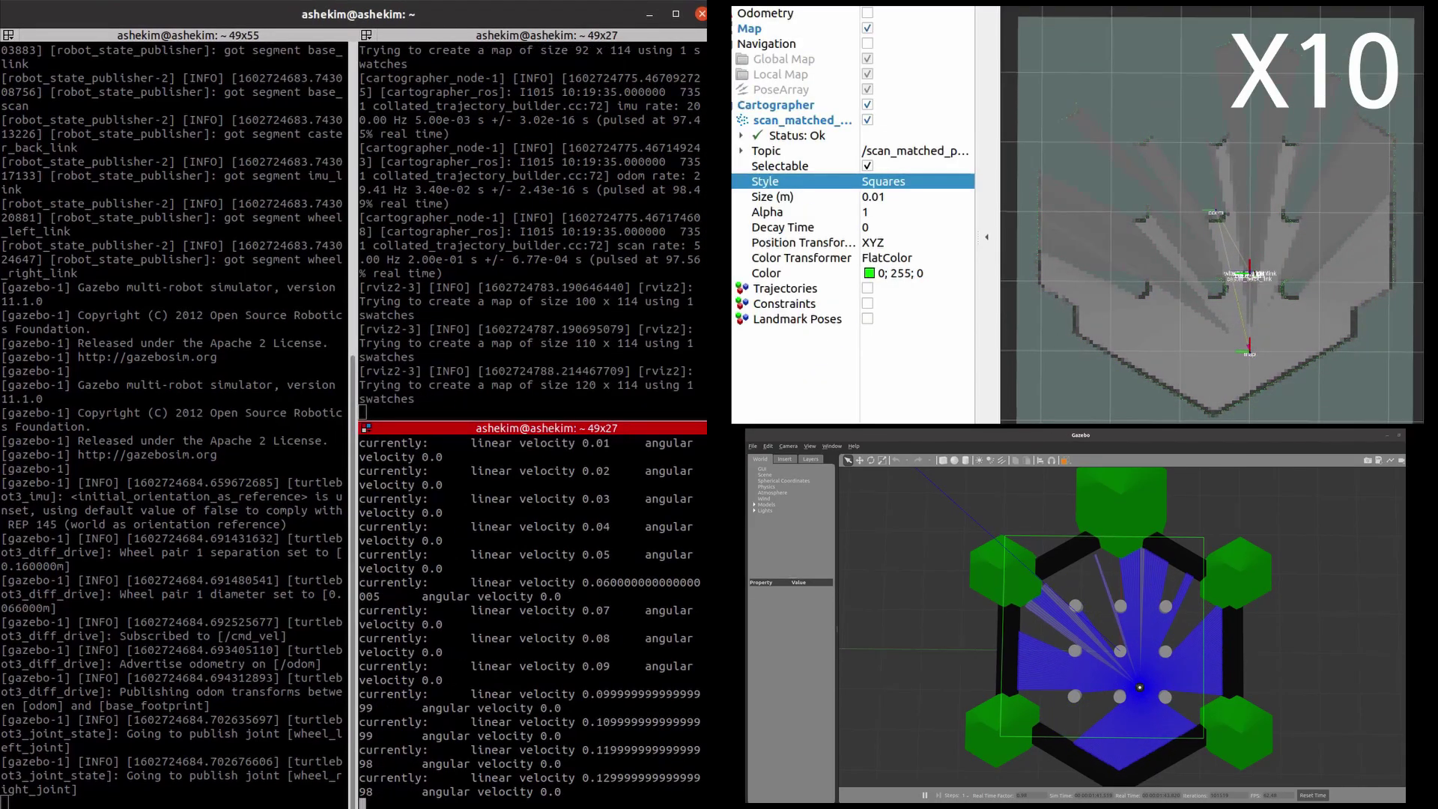
# Step: Stop the robot near the arena's far wall, rotate it left, and drive it along that wall at linear velocity 0.07
pyautogui.press('s')
pyautogui.press('a')
pyautogui.press('a')
pyautogui.press('a')
pyautogui.press('a')
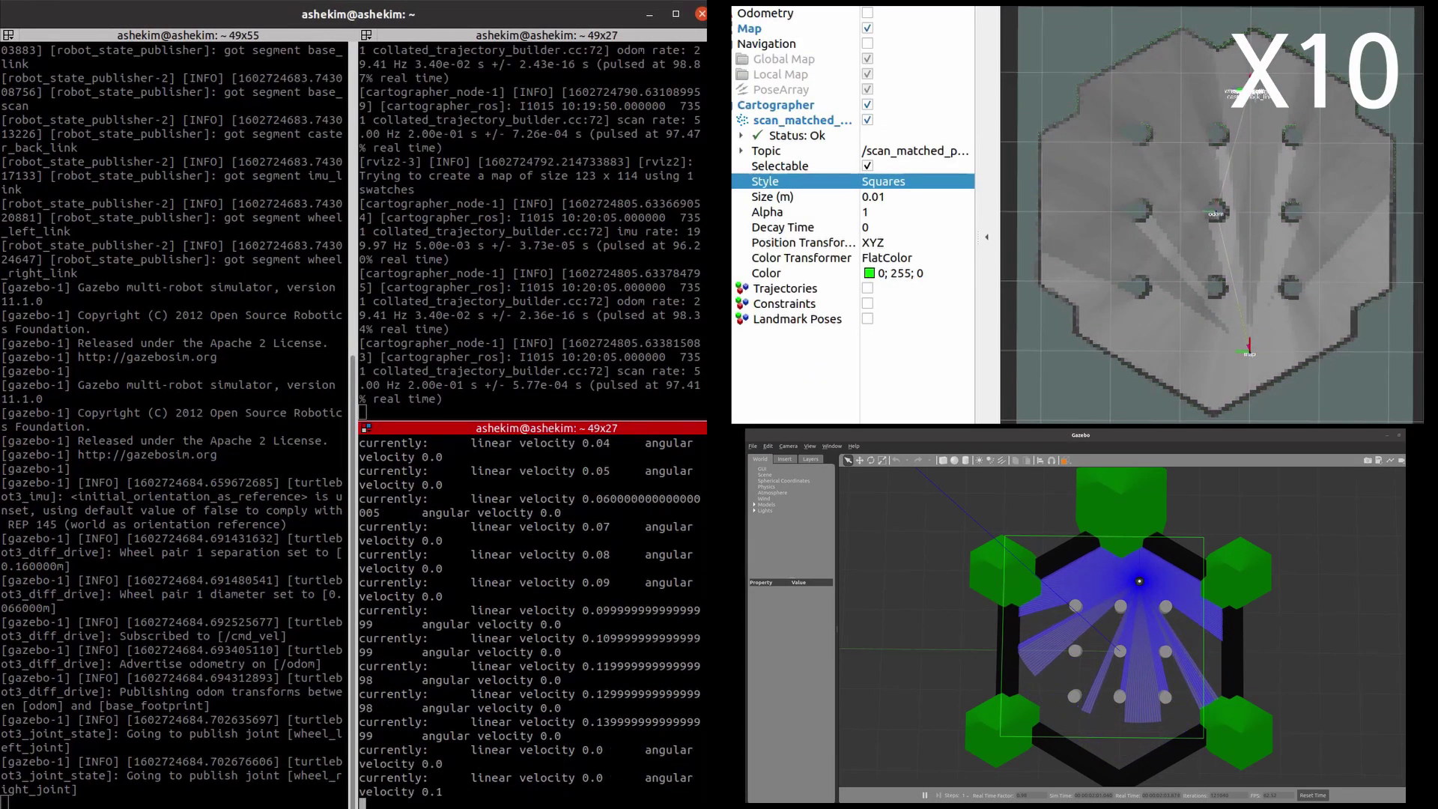
pyautogui.press('s')
pyautogui.press('w')
pyautogui.press('w')
pyautogui.press('w')
pyautogui.press('w')
pyautogui.press('w')
pyautogui.press('w')
pyautogui.press('w')
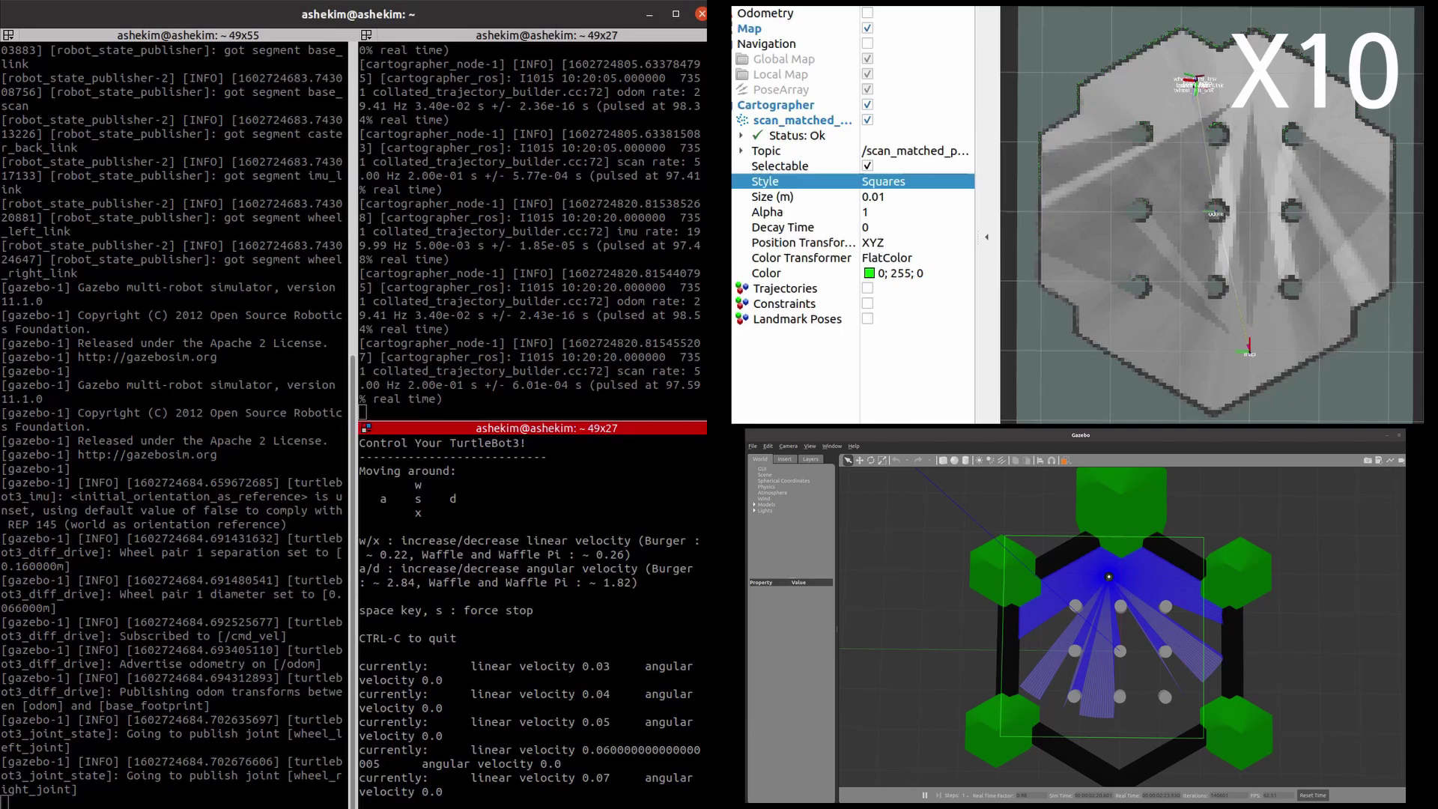
# Step: Stop and turn the robot left, correct its heading, and drive it between the left and middle pillar columns at linear velocity 0.08
pyautogui.press('s')
pyautogui.press('a')
pyautogui.press('a')
pyautogui.press('a')
pyautogui.press('s')
pyautogui.press('d')
pyautogui.press('s')
pyautogui.press('w')
pyautogui.press('w')
pyautogui.press('w')
pyautogui.press('w')
pyautogui.press('w')
pyautogui.press('w')
pyautogui.press('w')
pyautogui.press('w')
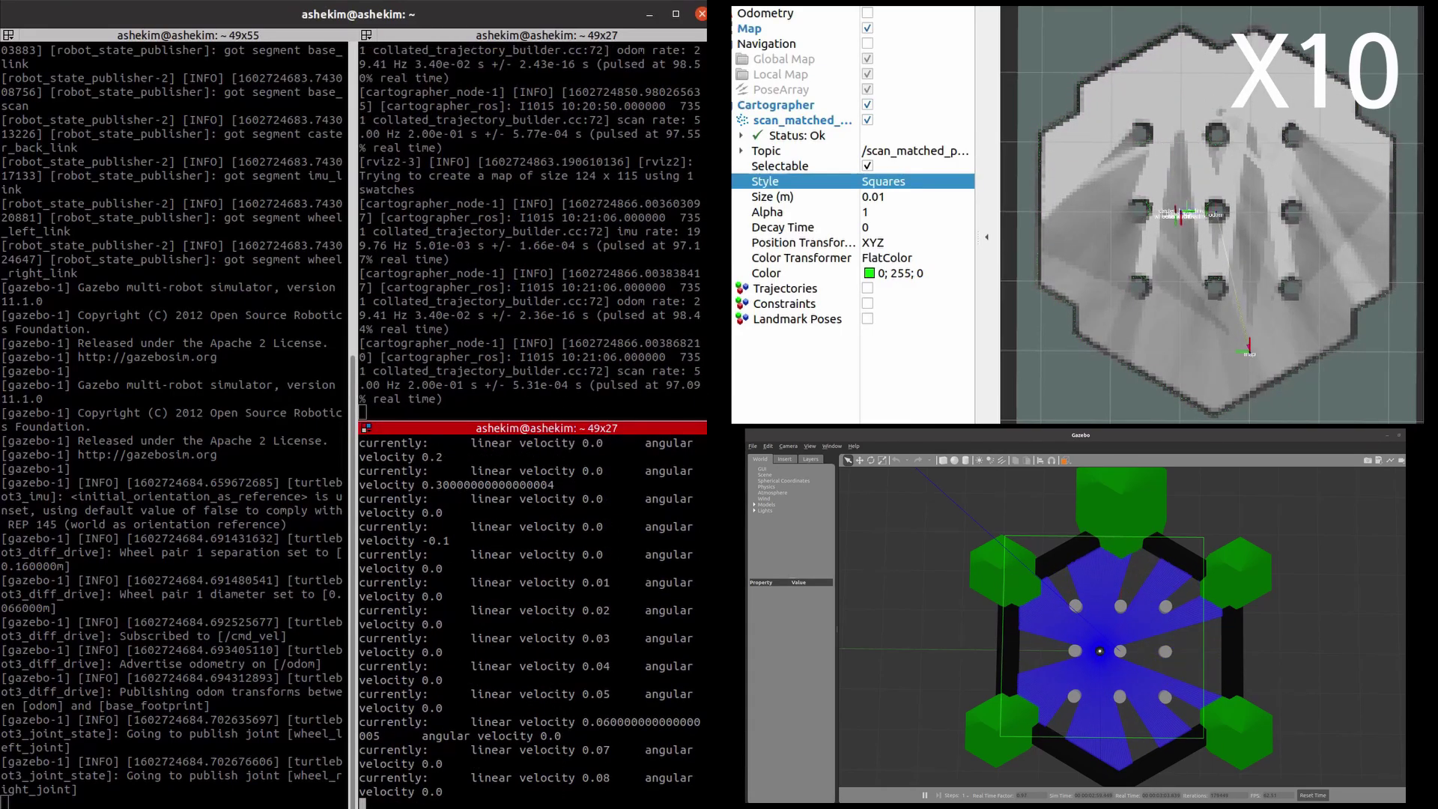
# Step: Stop the robot among the pillars and drive it across the arena between the middle and nearest pillar rows at linear velocity 0.11
pyautogui.press('s')
pyautogui.press('w')
pyautogui.press('w')
pyautogui.press('w')
pyautogui.press('w')
pyautogui.press('w')
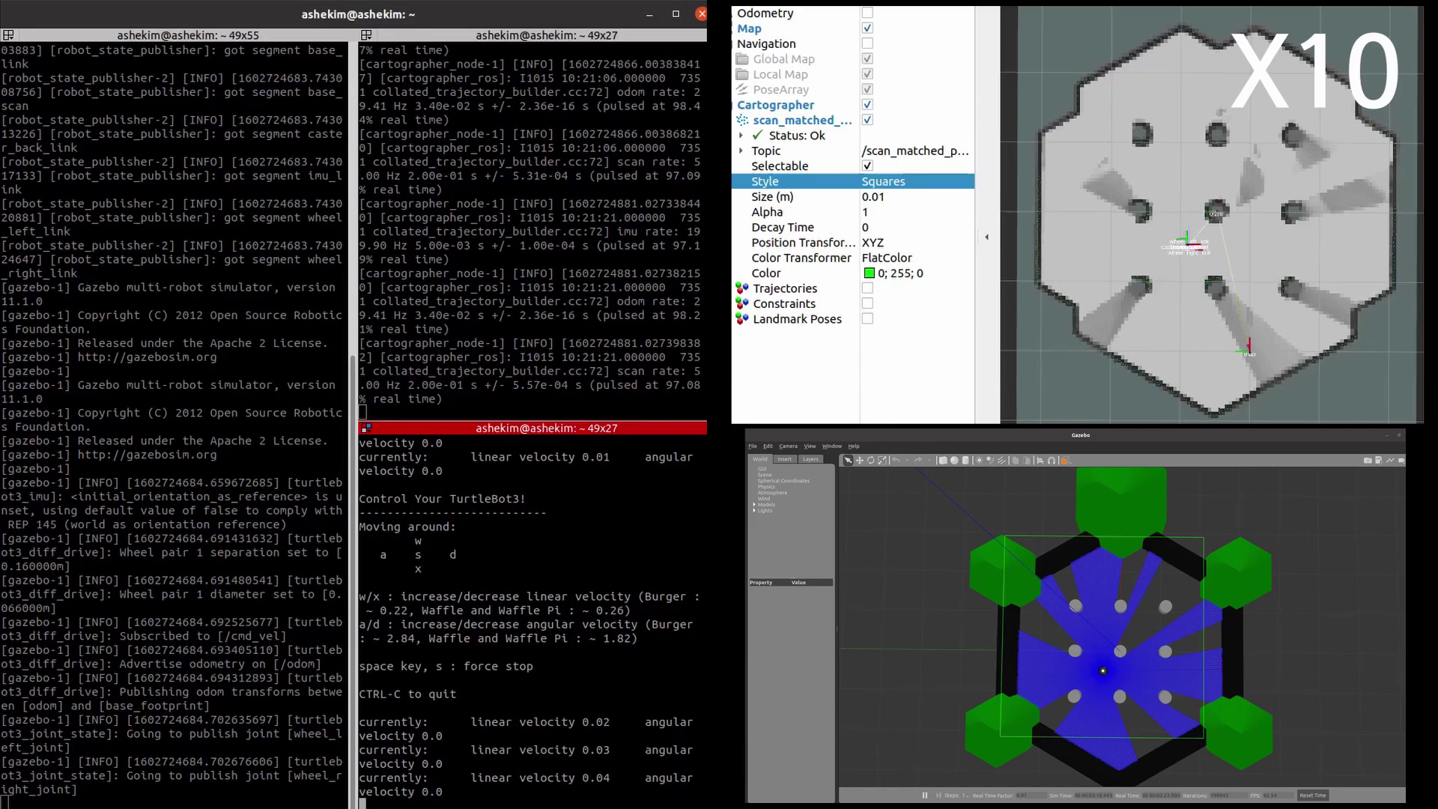
pyautogui.press('w')
pyautogui.press('w')
pyautogui.press('w')
pyautogui.press('w')
pyautogui.press('w')
pyautogui.press('w')
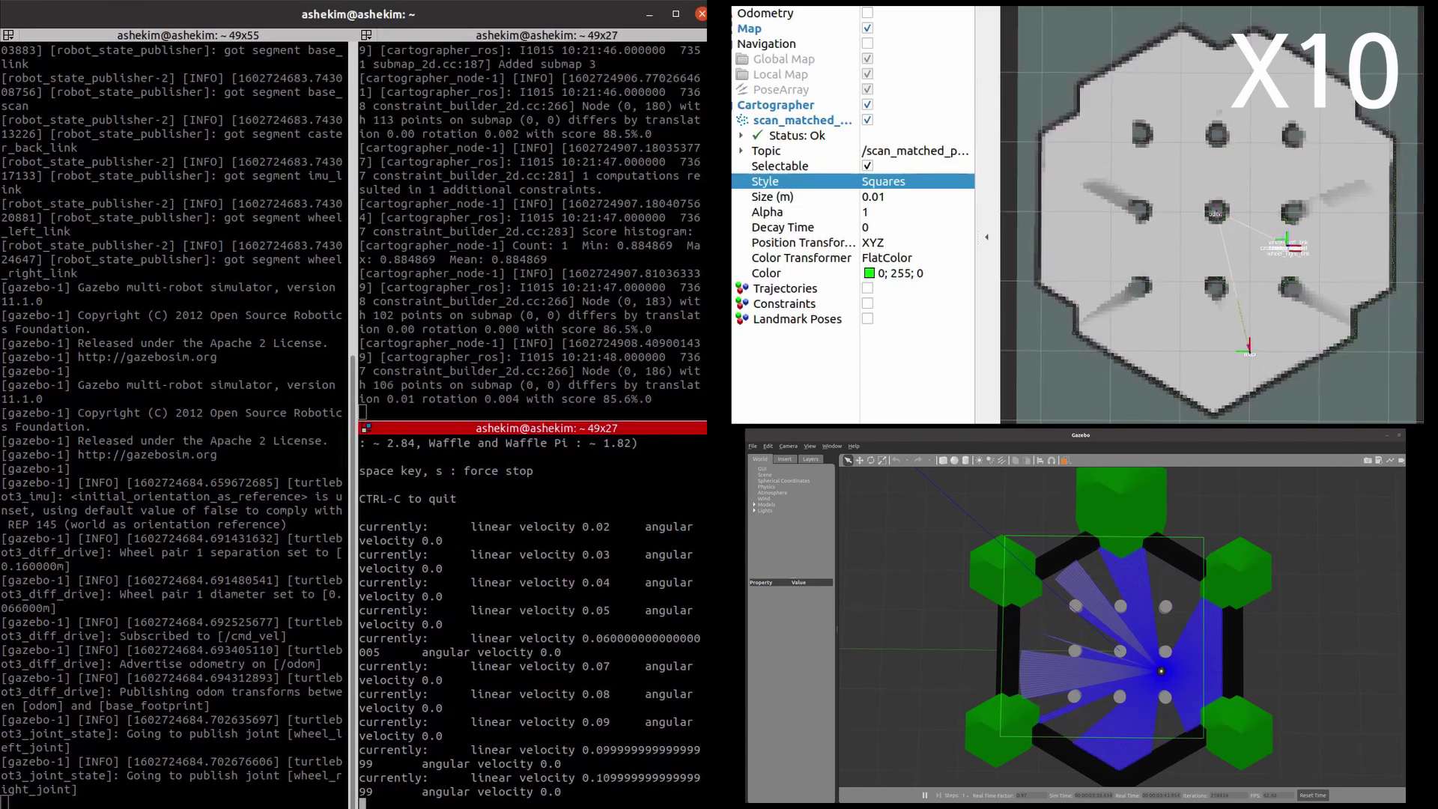
# Step: Stop the robot near the arena's right wall, turn it right at angular velocity -0.2, and drive it forward at linear velocity 0.06
pyautogui.press('x')
pyautogui.press('x')
pyautogui.press('x')
pyautogui.press('x')
pyautogui.press('x')
pyautogui.press('x')
pyautogui.press('w')
pyautogui.press('w')
pyautogui.press('w')
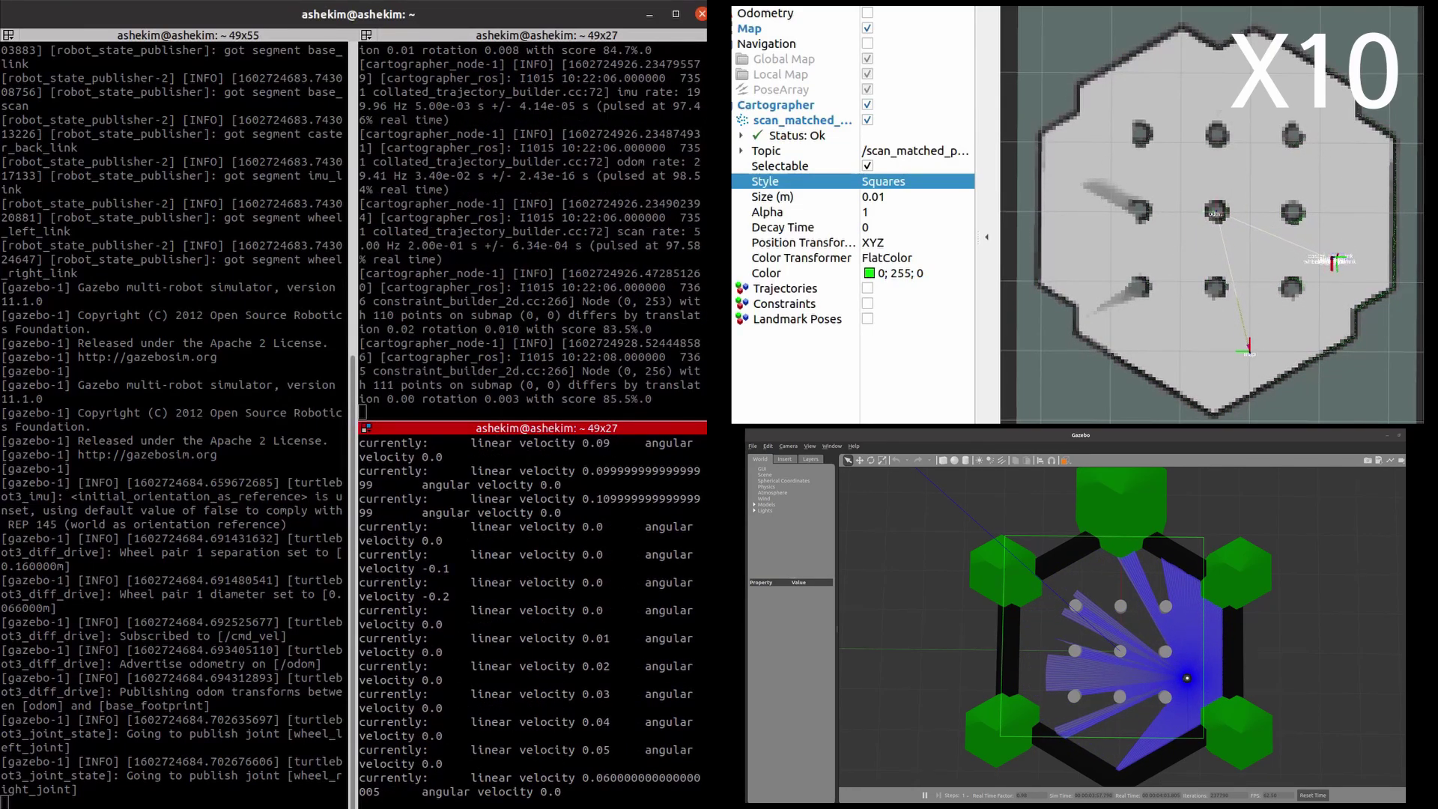
# Step: Stop the robot near the arena's lower-right corner, turn it right at angular velocity -0.3, and start it forward at linear velocity 0.03
pyautogui.press('s')
pyautogui.press('w')
pyautogui.press('w')
pyautogui.press('w')
pyautogui.press('w')
pyautogui.press('w')
pyautogui.press('w')
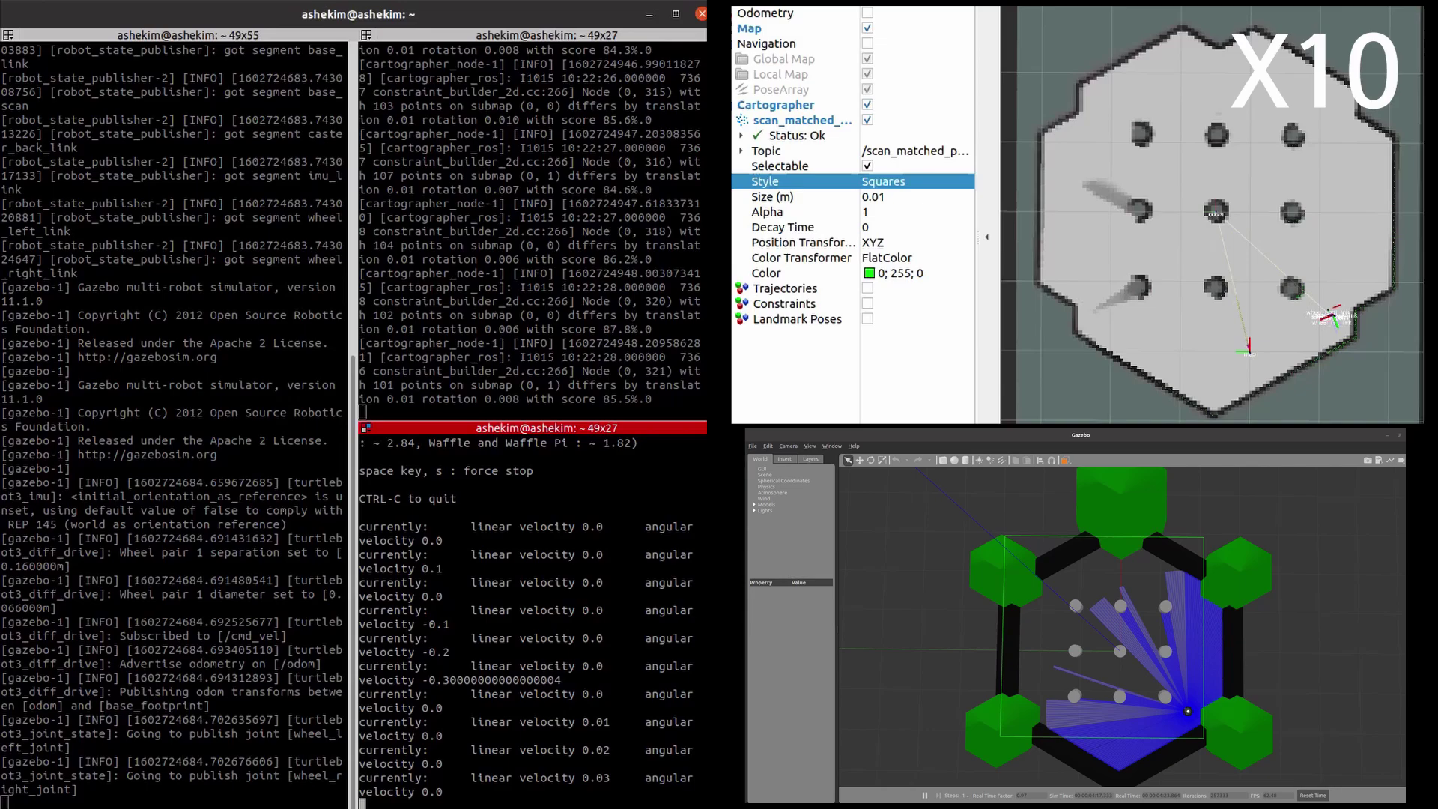
# Step: Steer the robot back to its starting area at linear velocity 0.07 with left and right heading corrections, and stop it there
pyautogui.press('d')
pyautogui.press('d')
pyautogui.press('d')
pyautogui.press('a')
pyautogui.press('a')
pyautogui.press('a')
pyautogui.press('w')
pyautogui.press('a')
pyautogui.press('d')
pyautogui.press('d')
pyautogui.press('d')
pyautogui.press('d')
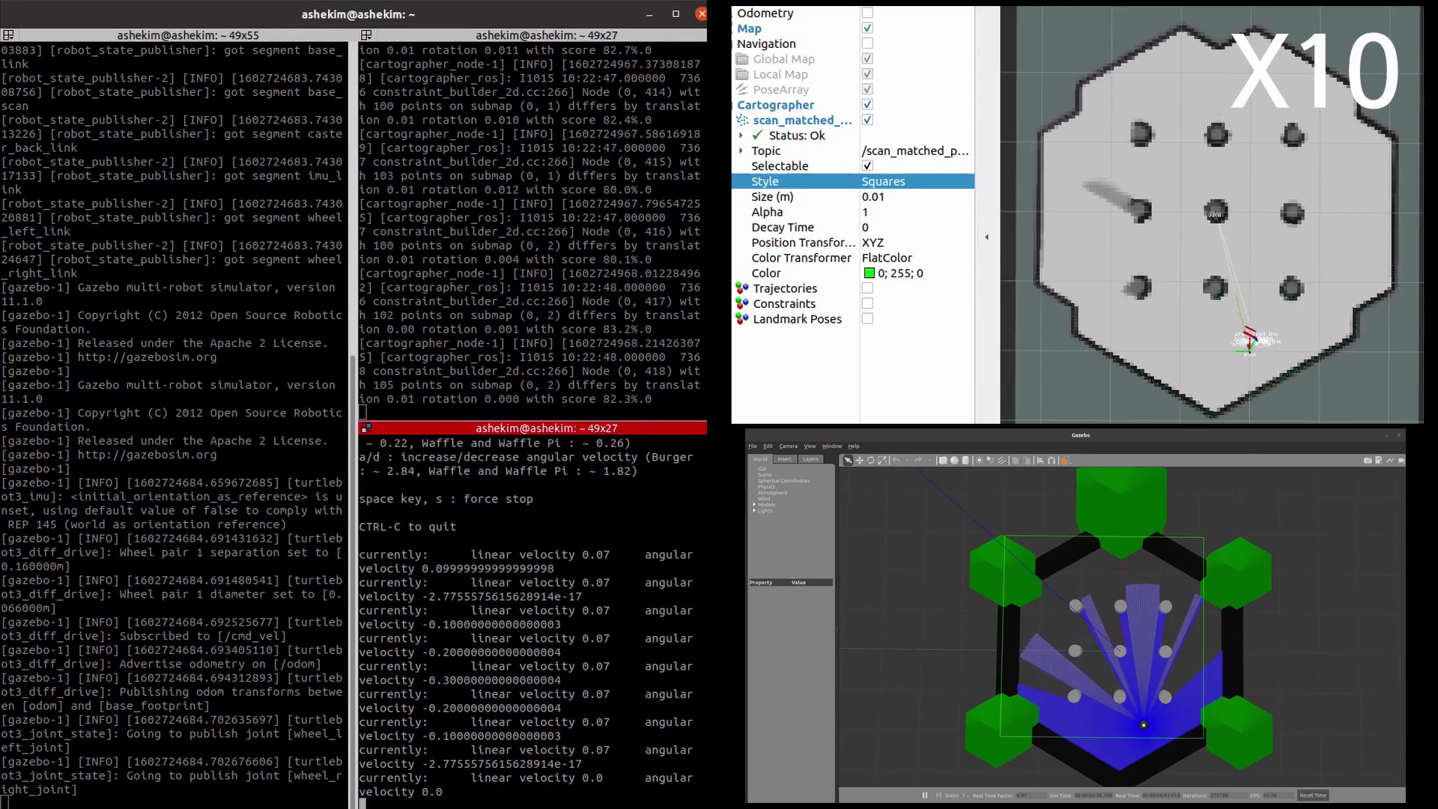
# Step: Drive the robot to the arena's lower-left area at linear velocity 0.11, steering left and straightening out to map behind the pillars
pyautogui.press('w')
pyautogui.press('w')
pyautogui.press('w')
pyautogui.press('w')
pyautogui.press('w')
pyautogui.press('w')
pyautogui.press('w')
pyautogui.press('w')
pyautogui.press('w')
pyautogui.press('w')
pyautogui.press('w')
pyautogui.press('a')
pyautogui.press('a')
pyautogui.press('d')
pyautogui.press('d')
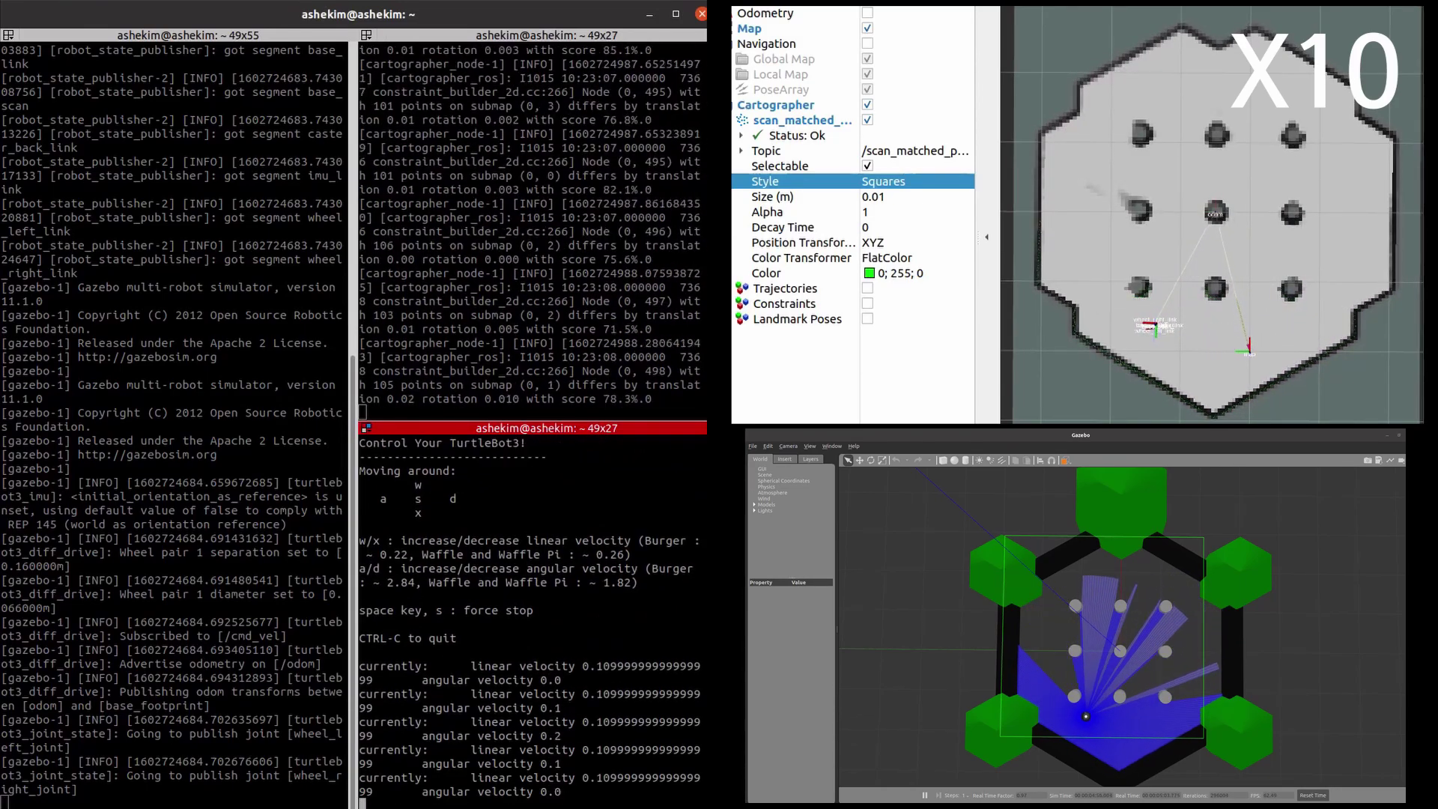
# Step: Stop the robot below the arena's lower-left pillar, turn it right at angular velocity -0.3, and halt the rotation
pyautogui.press('s')
pyautogui.press('d')
pyautogui.press('d')
pyautogui.press('d')
pyautogui.press('s')
# Step: Drive the robot up the arena's left side at linear velocity 0.09 with left and right heading corrections, and stop it
pyautogui.press('w')
pyautogui.press('w')
pyautogui.press('w')
pyautogui.press('w')
pyautogui.press('w')
pyautogui.press('w')
pyautogui.press('w')
pyautogui.press('w')
pyautogui.press('w')
pyautogui.press('a')
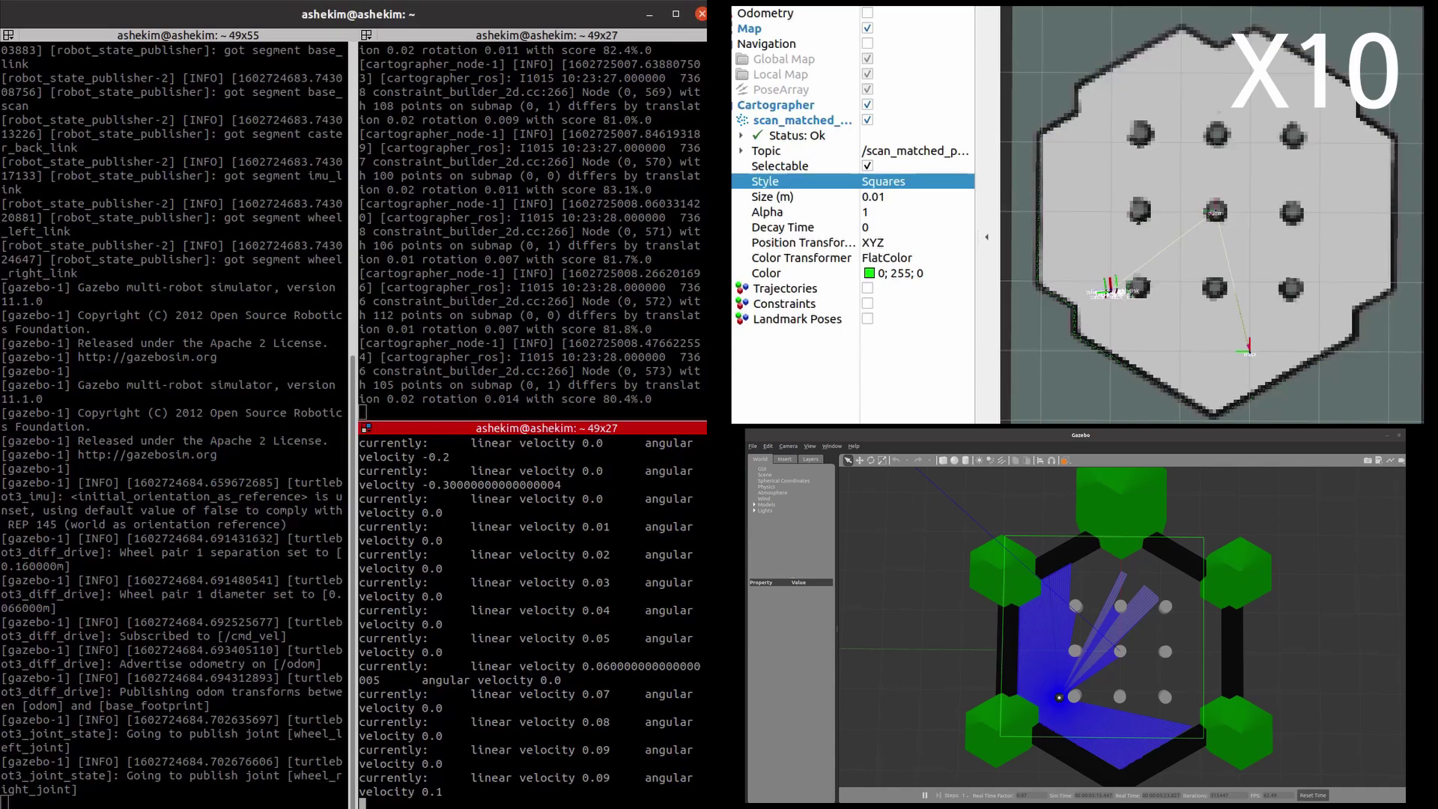
pyautogui.press('d')
pyautogui.press('d')
pyautogui.press('d')
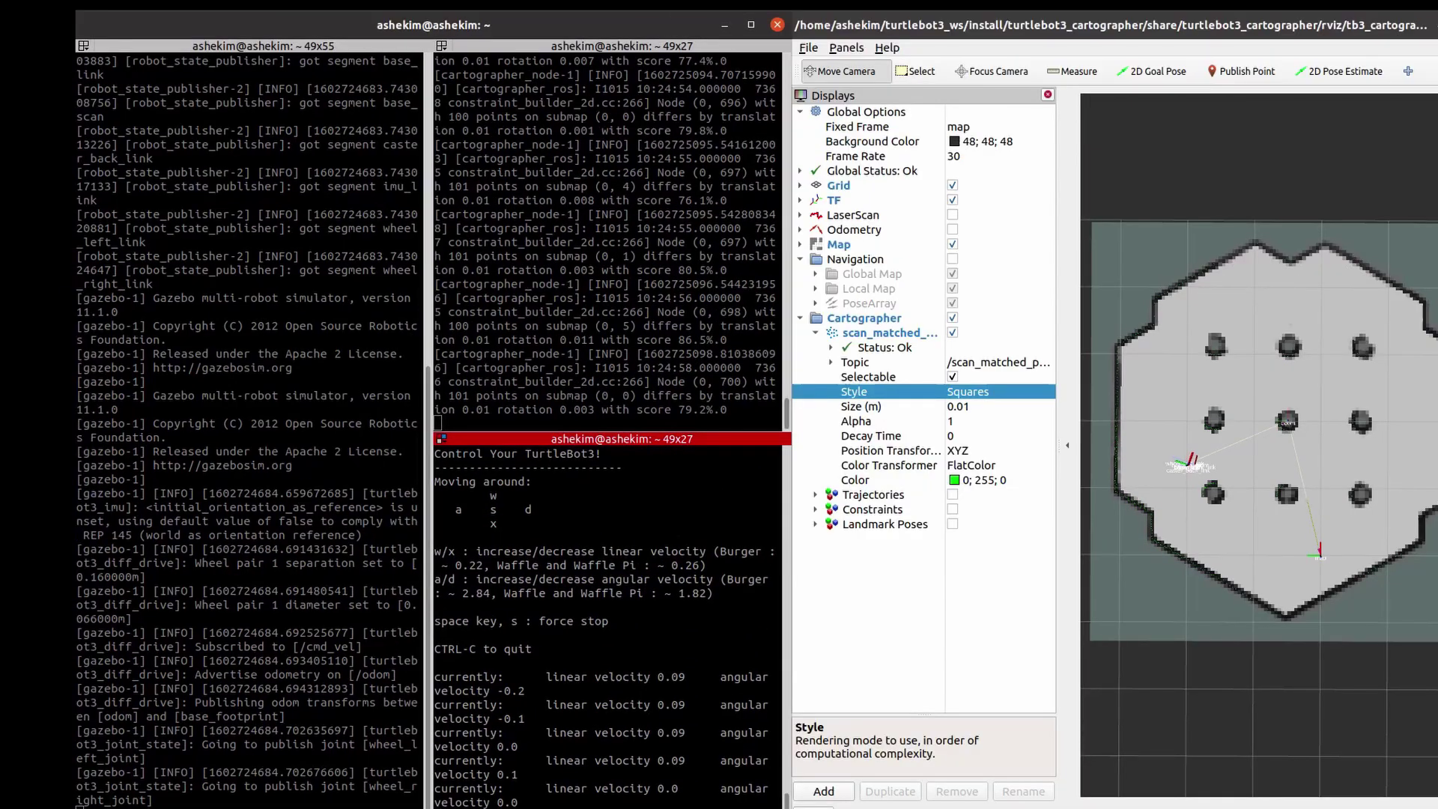
# Step: Save the finished map to the home folder as map with map_saver in a new terminal pane, and view map.pgm enlarged
pyautogui.hotkey('ctrl', 'shift', 'o')
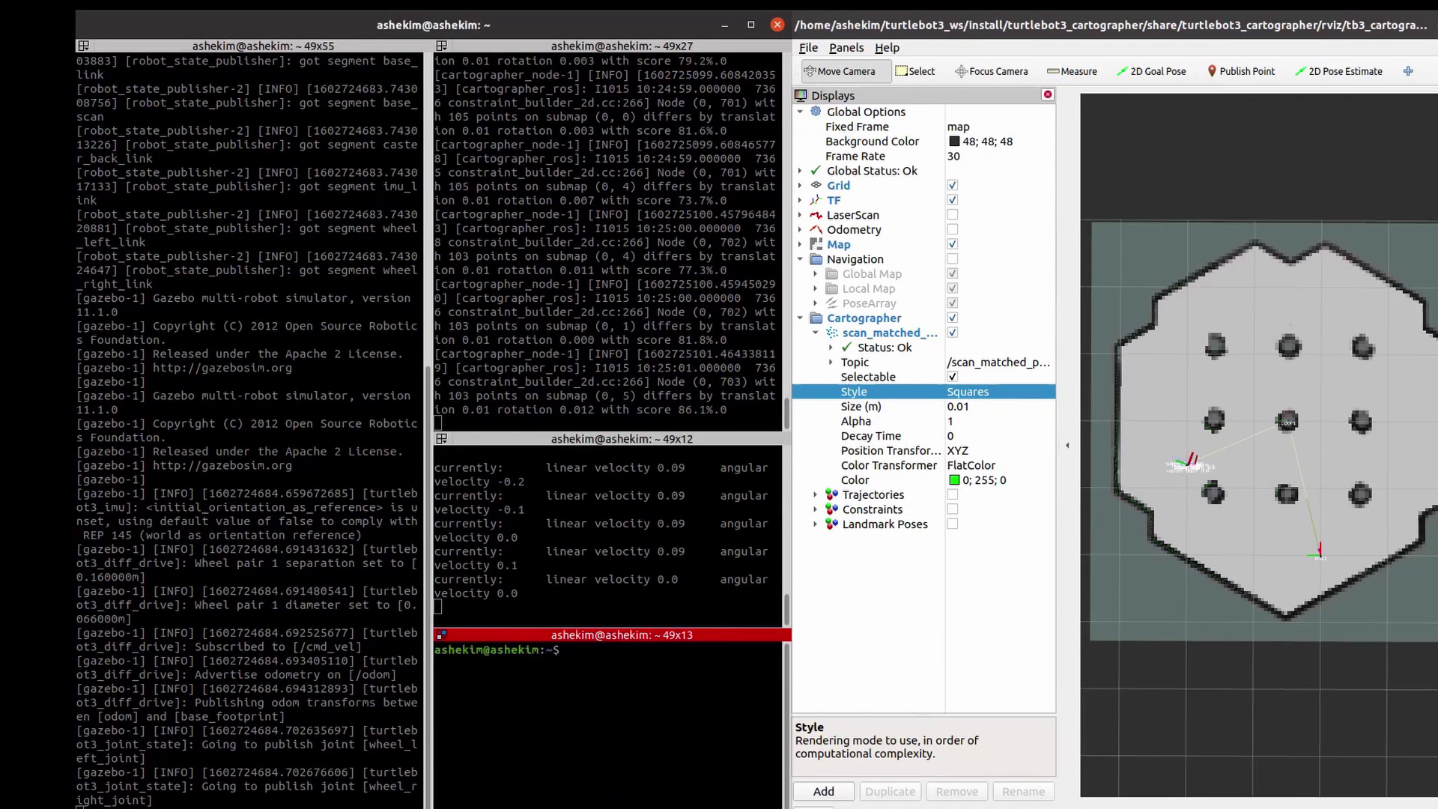
pyautogui.press('Return')
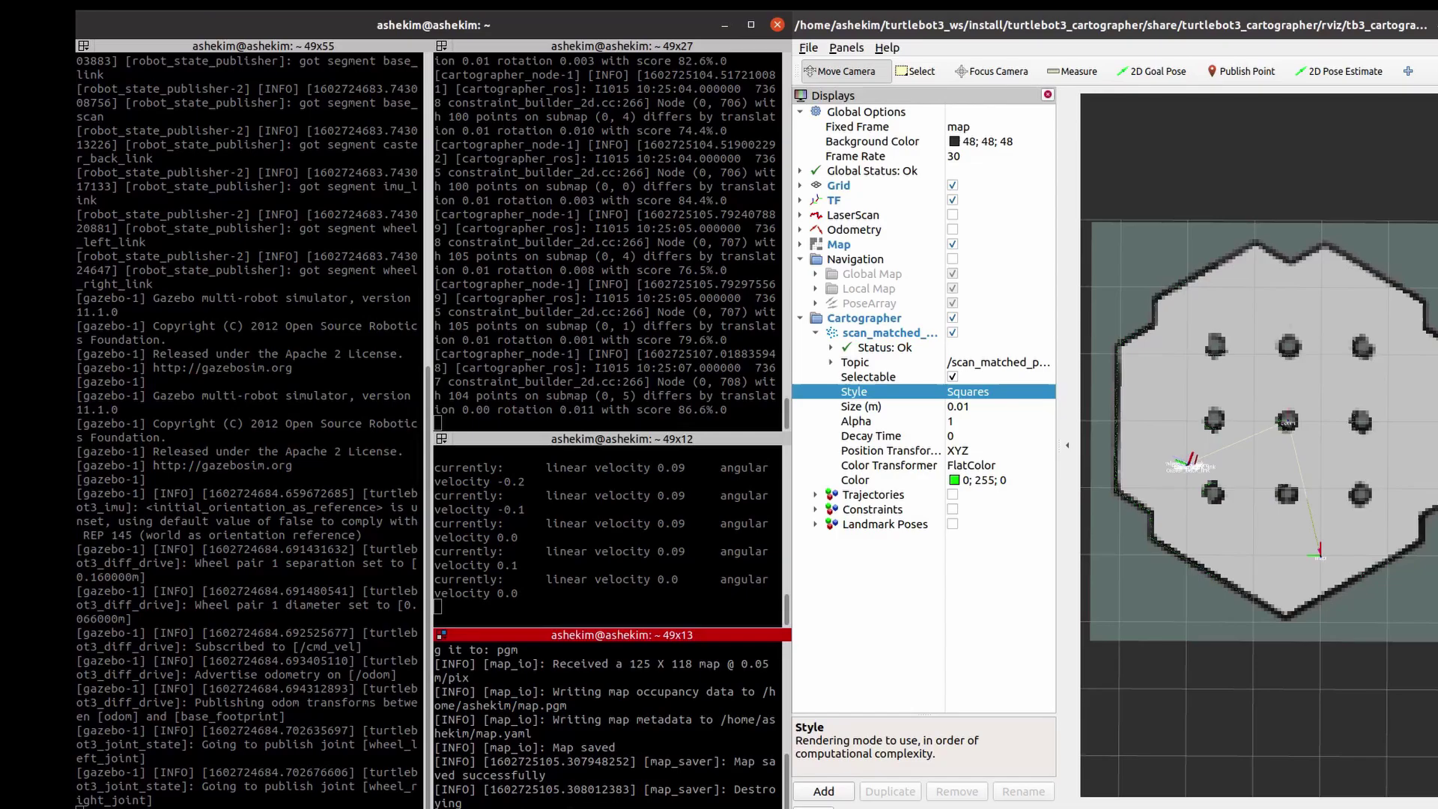
pyautogui.press('super+Left')
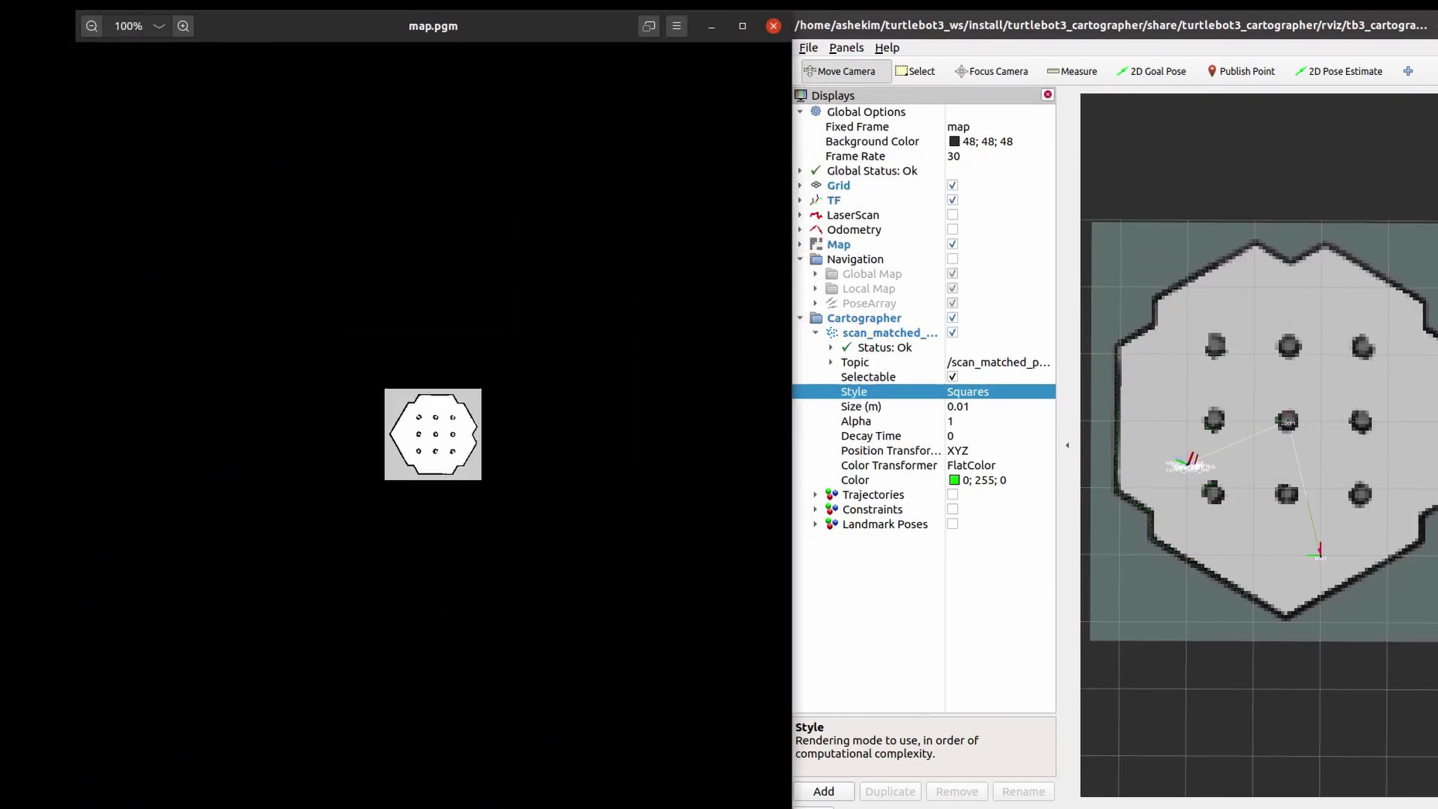
pyautogui.scroll(5, 433, 434)
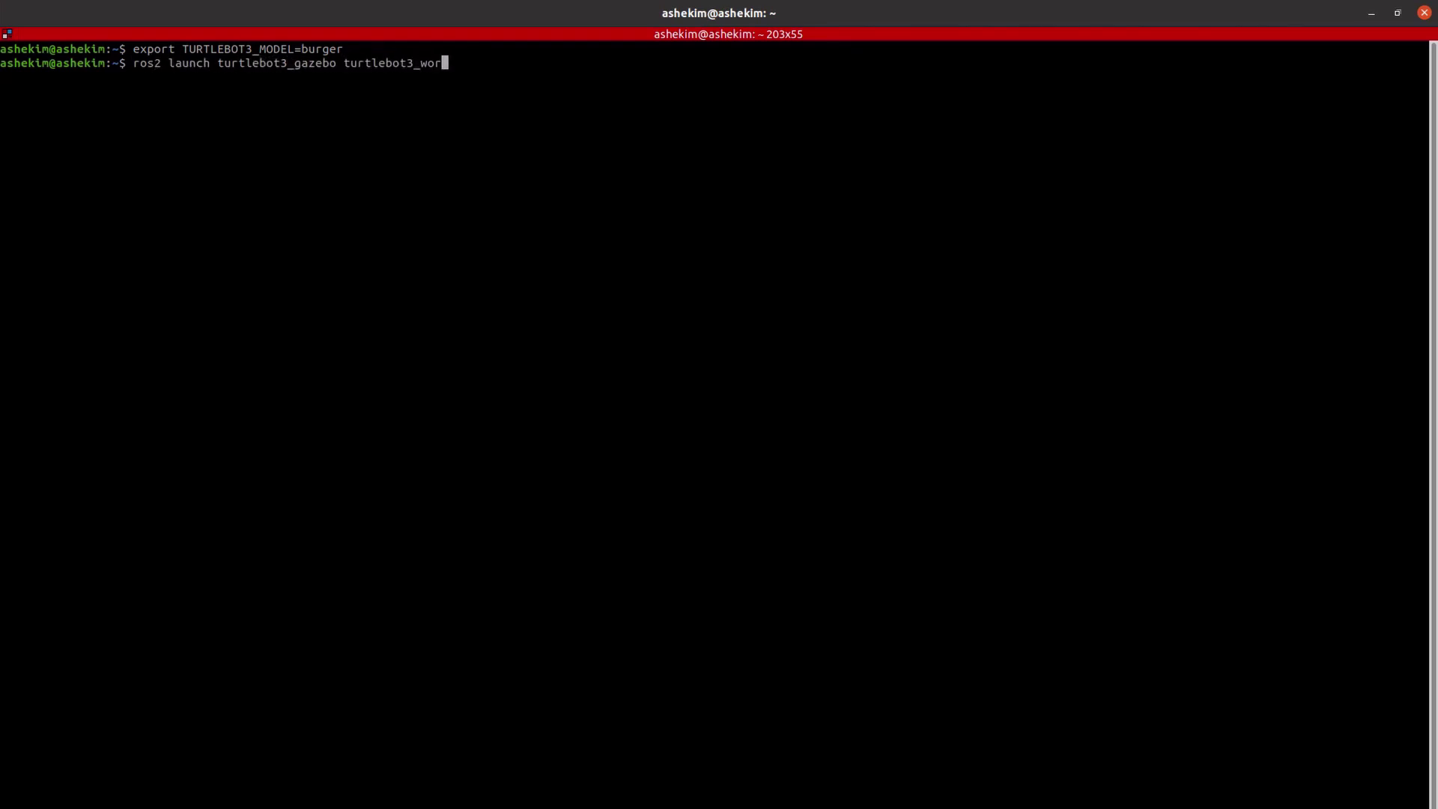
# Step: Launch the turtlebot3_gazebo world simulation again for the burger model
pyautogui.press('Return')
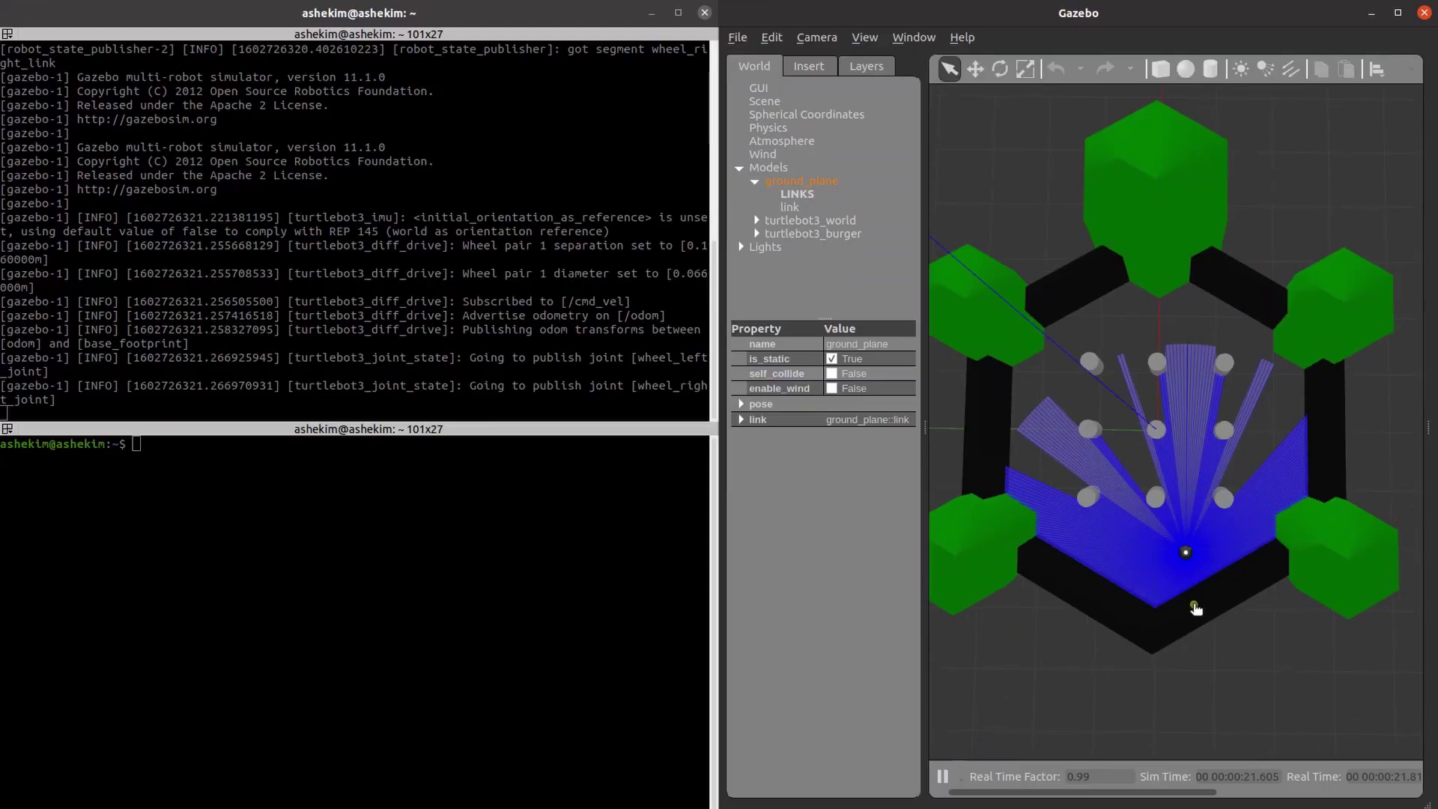
pyautogui.moveTo(1203, 579); pyautogui.dragTo(1214, 642, button='middle')
# Step: Export TURTLEBOT3_MODEL=burger in the second terminal and launch turtlebot3_navigation2 navigation2.launch.py with use_sim_time:=True and map:=$HOME/map.yaml
pyautogui.click(507, 648)
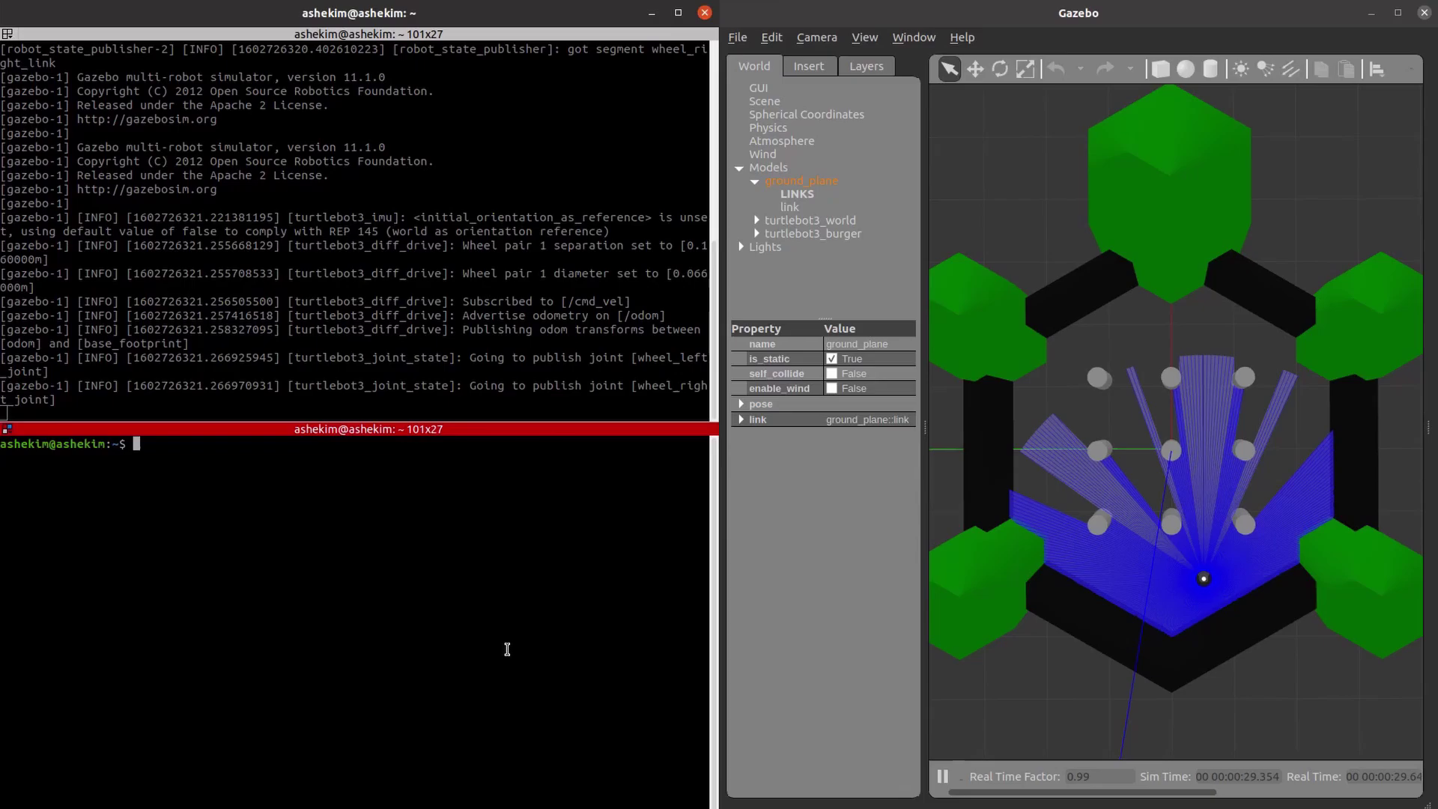
pyautogui.write('export TURTLEBOT3_MODEL=burger')
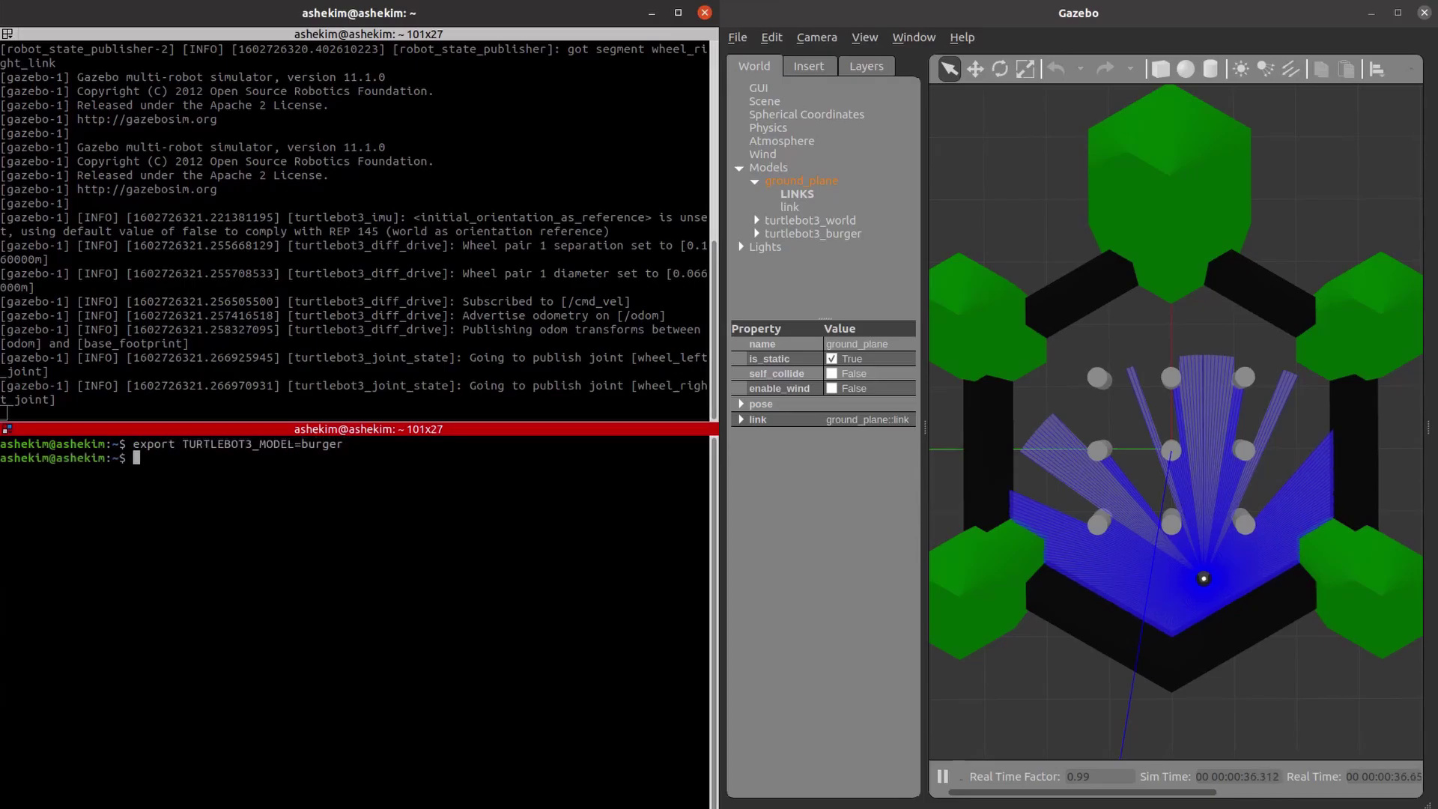
pyautogui.write('ros2 launch turtlebot3_navigation2 navigation2.launch.py use_sim_time:=True map:=$HOME/map.yaml')
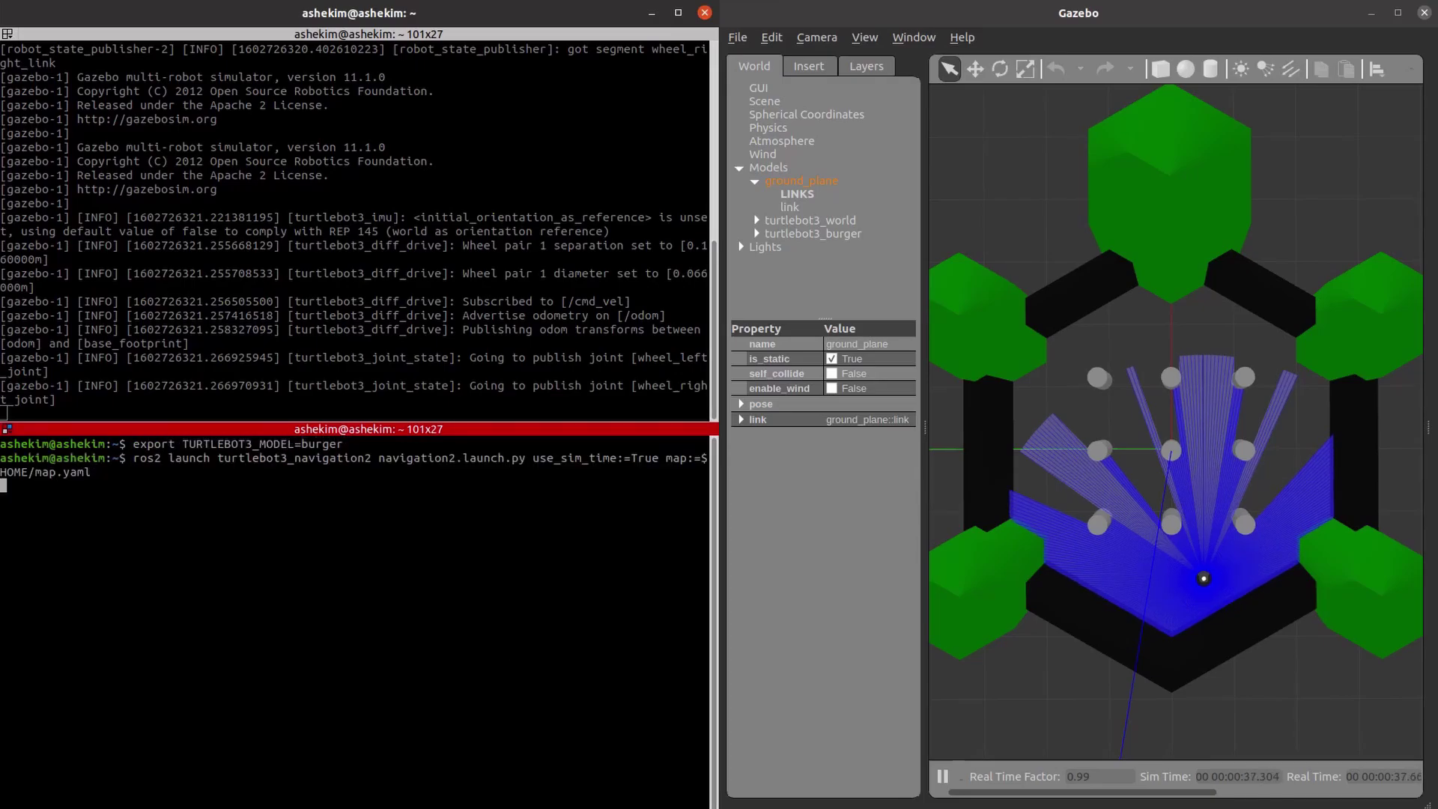
pyautogui.press('Return')
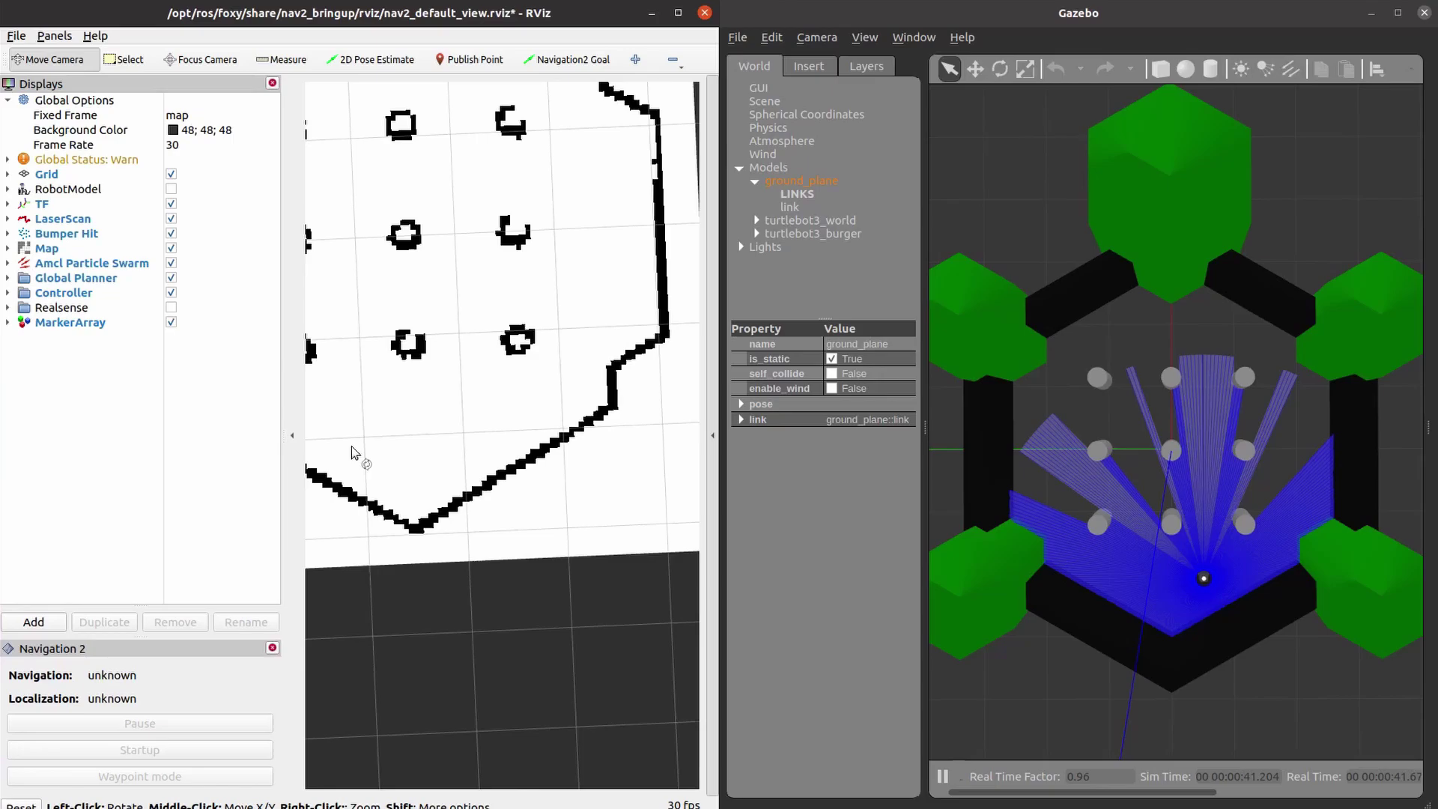
# Step: Set the 2D pose estimate at the robot's actual starting spot below the lower pillar row, heading toward the top of the map
pyautogui.scroll(-3, 504, 552)
pyautogui.moveTo(504, 552); pyautogui.dragTo(427, 530)
pyautogui.scroll(5, 427, 530)
pyautogui.moveTo(529, 691); pyautogui.dragTo(531, 691)
pyautogui.click(378, 62)
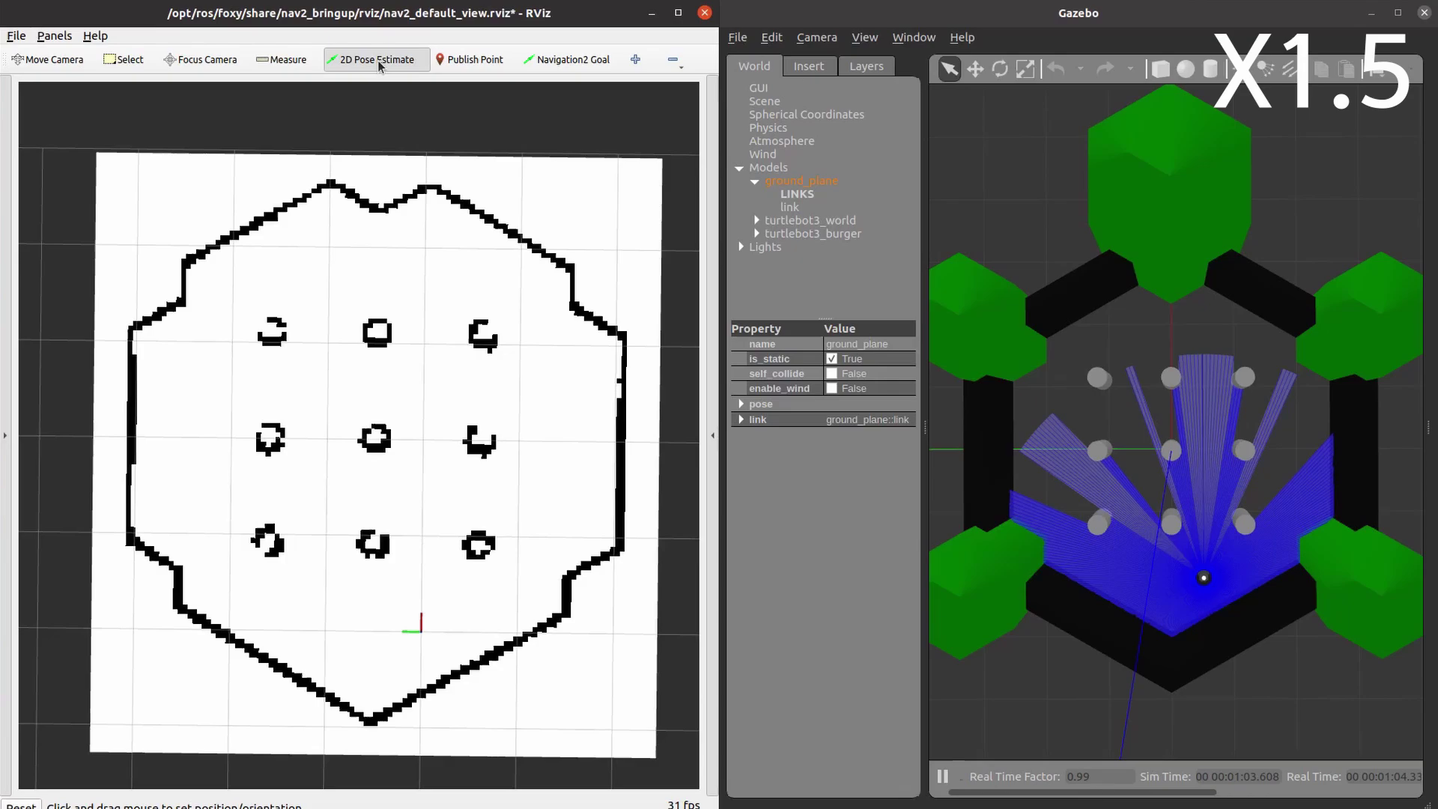
pyautogui.moveTo(421, 630); pyautogui.dragTo(423, 563)
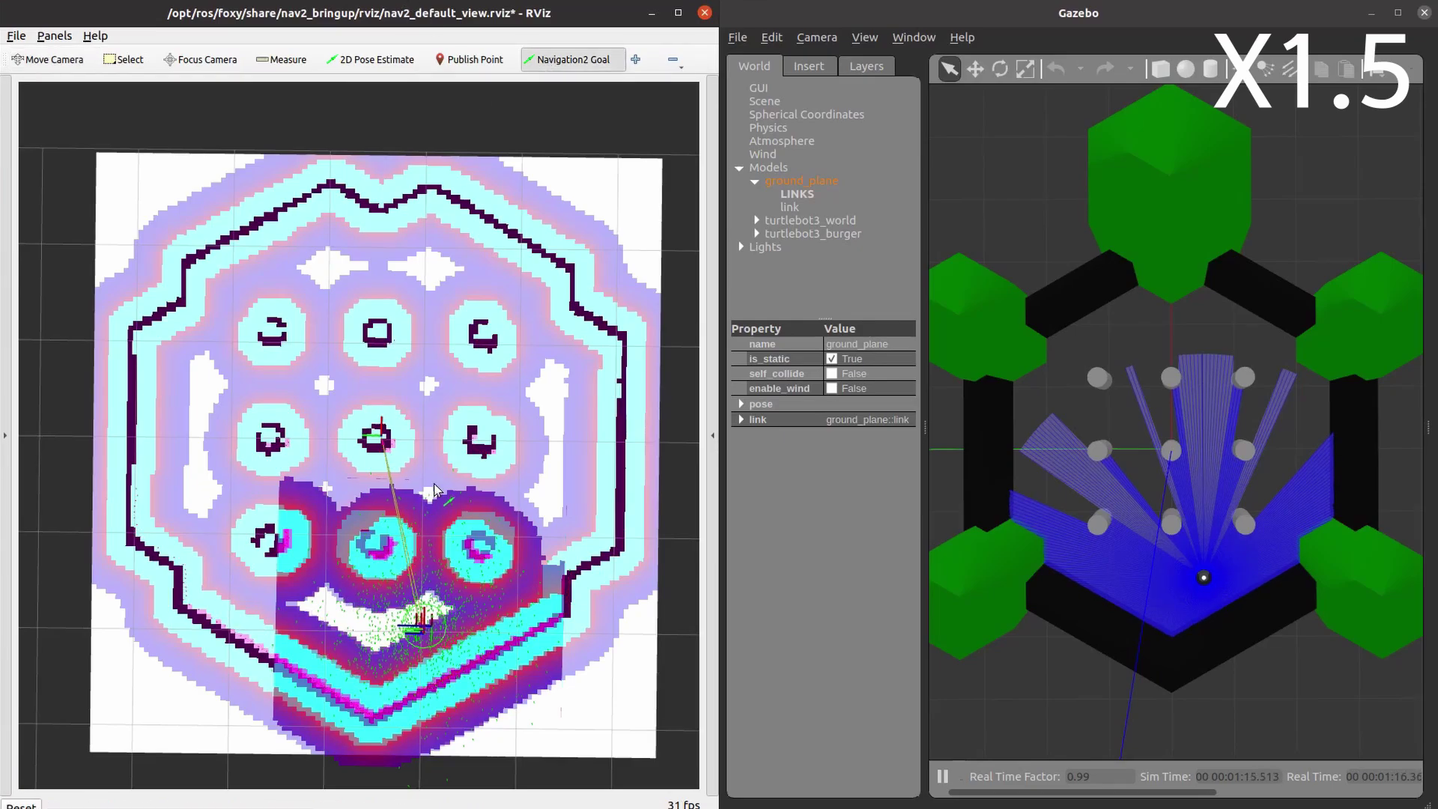
# Step: Send the robot to a navigation goal between the four lower-right pillars, followed by one in the free corridor along the arena's left wall
pyautogui.moveTo(425, 303); pyautogui.dragTo(424, 302)
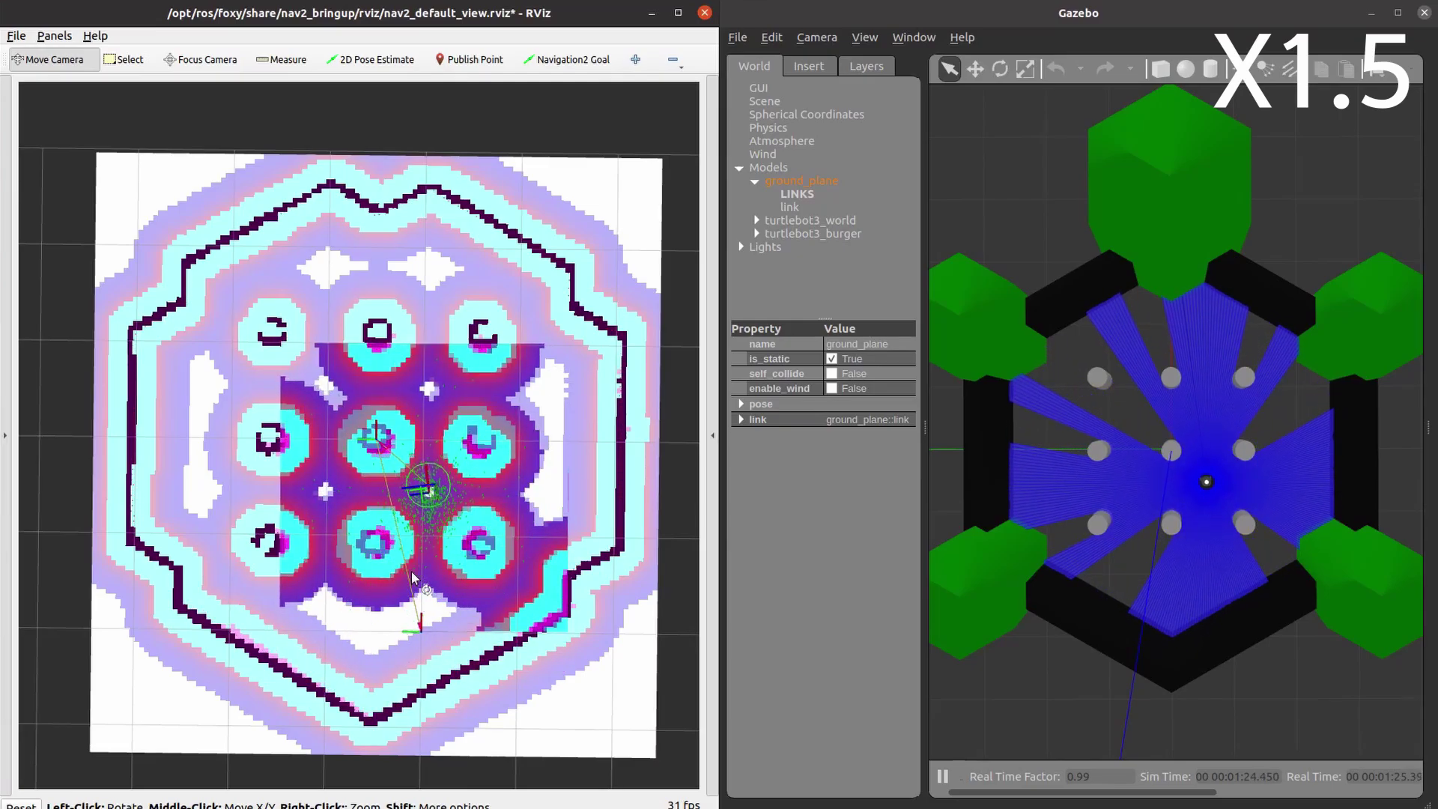
pyautogui.press('g')
pyautogui.click(210, 388)
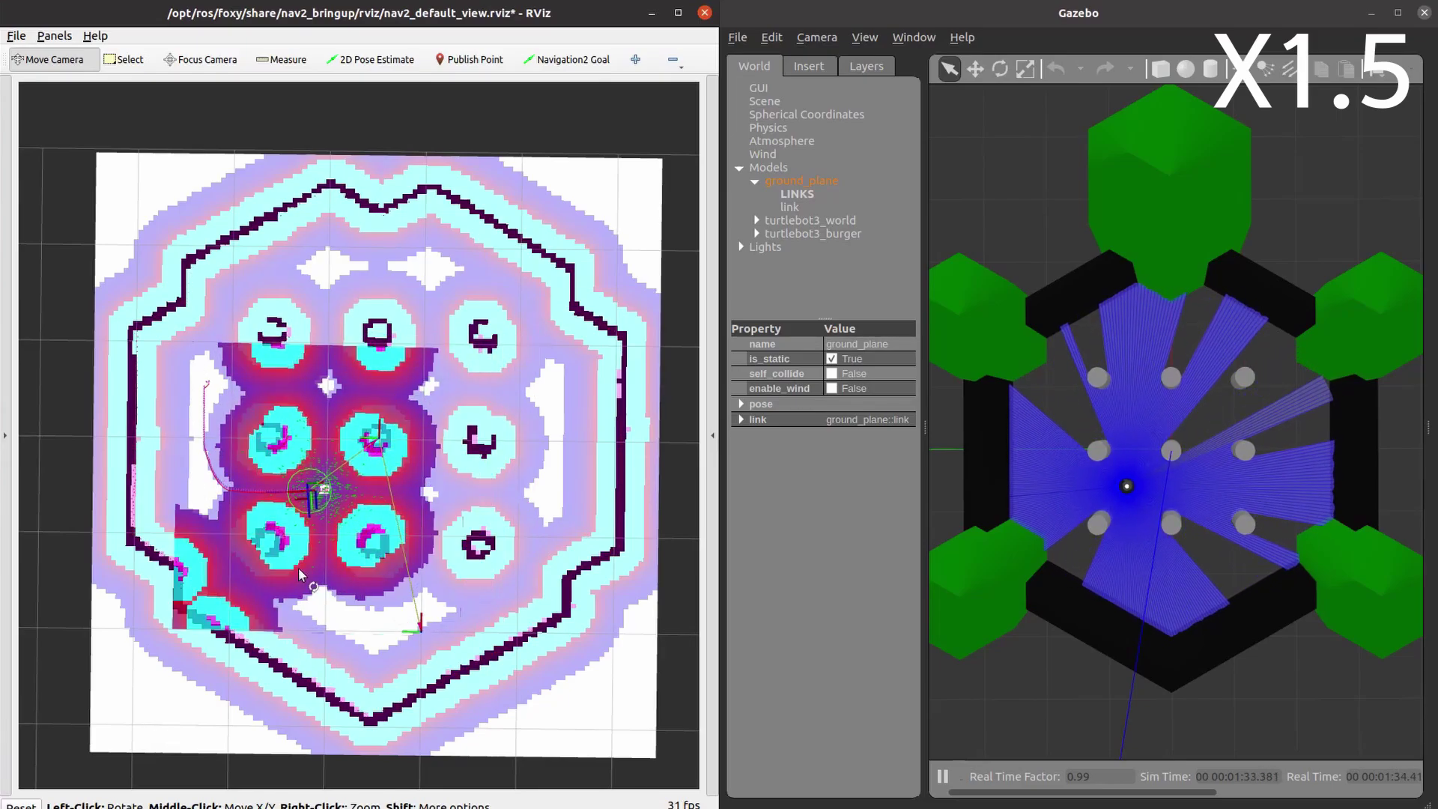
# Step: Place a Navigation2 goal in the free corridor along the arena's right wall, heading toward the bottom of the map
pyautogui.scroll(3, 360, 580)
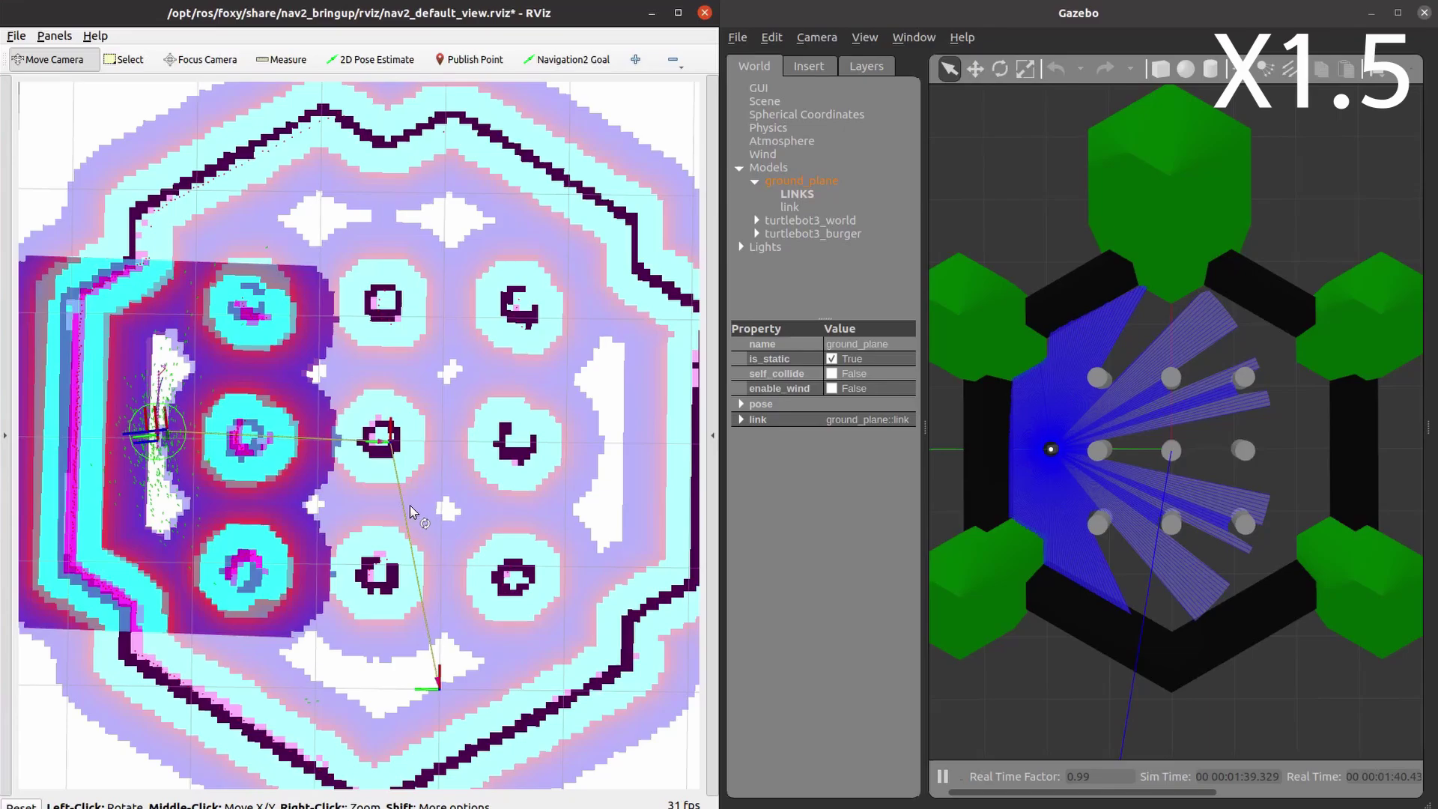
pyautogui.click(573, 60)
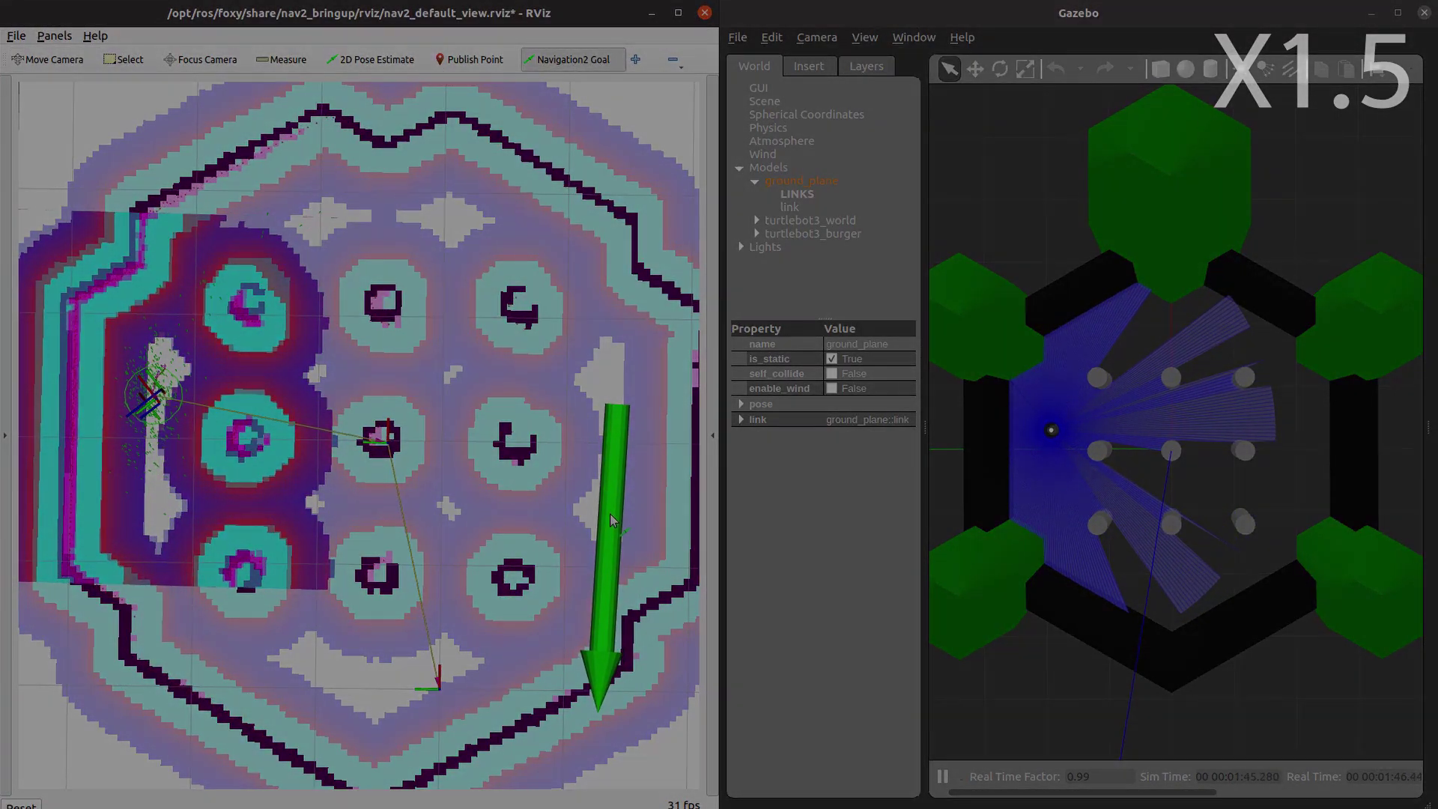